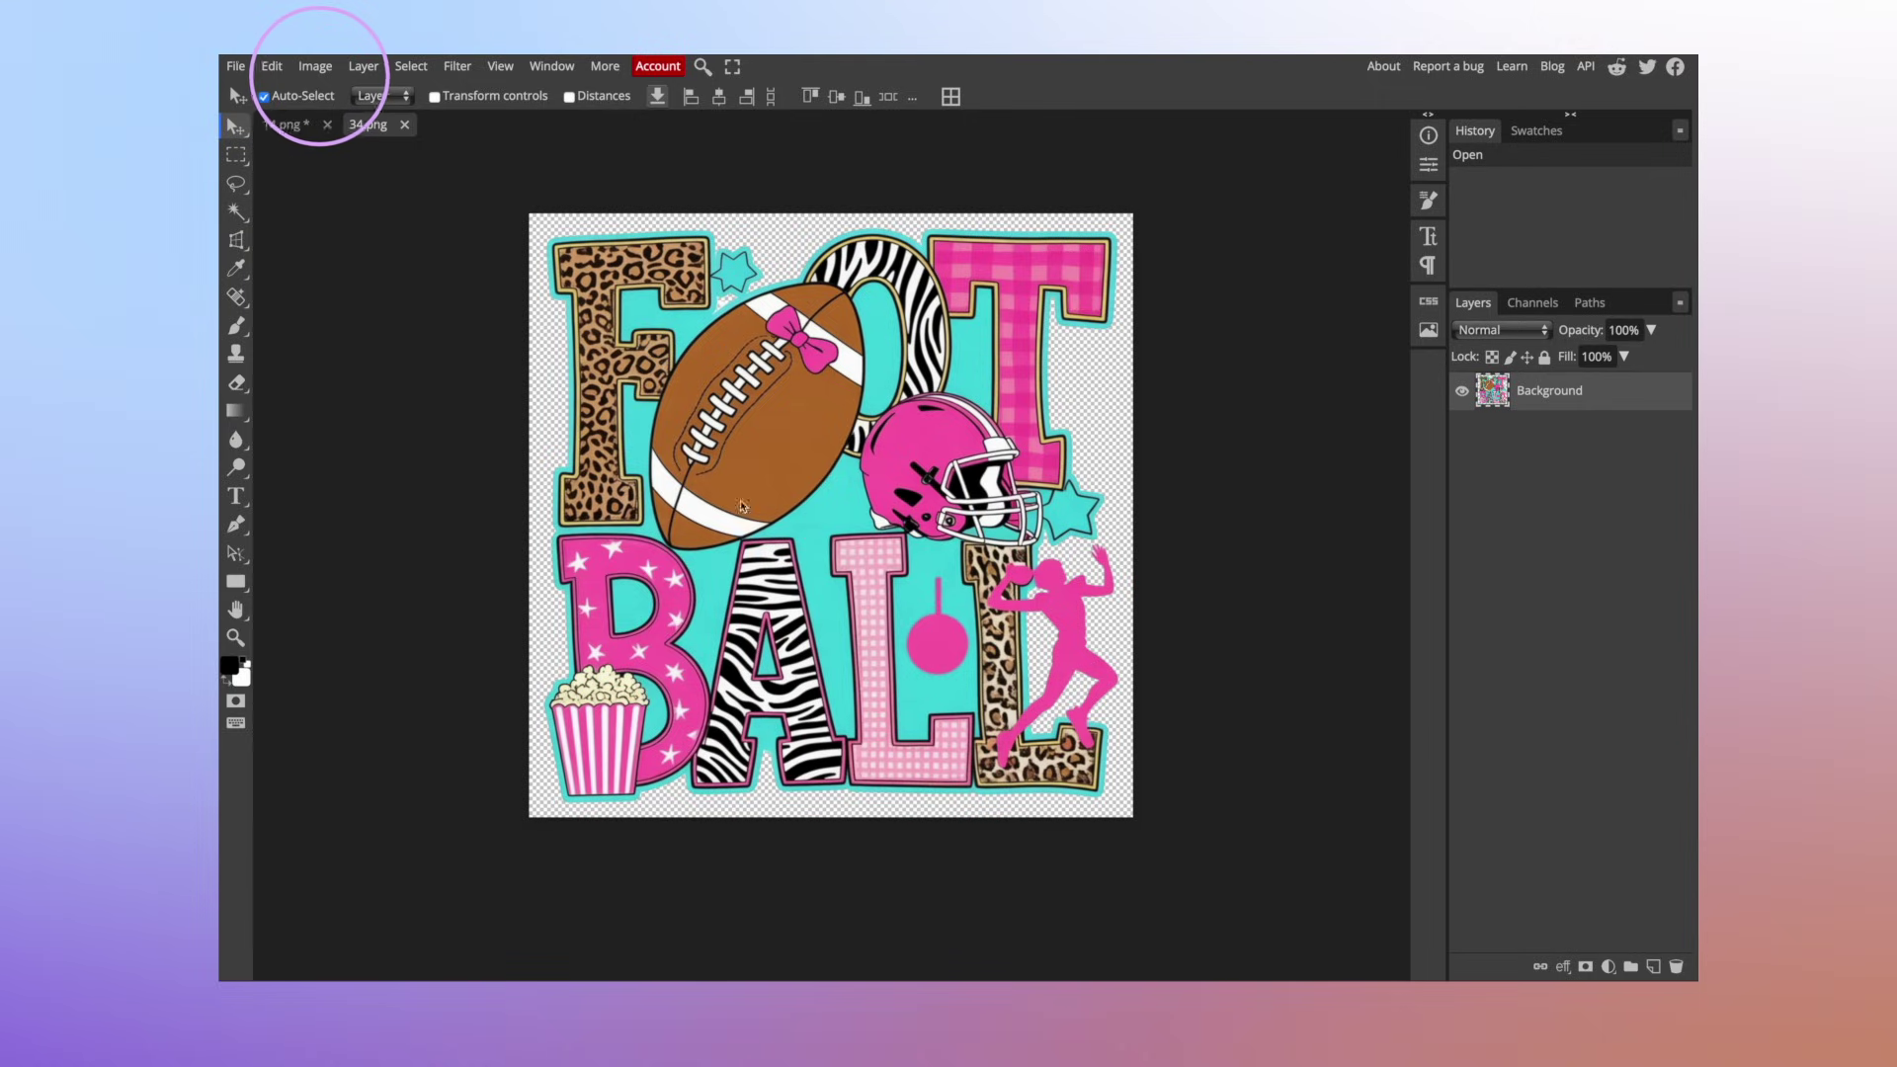
- Resize the football design in 14.png to new dimensions through Image Size
click(314, 67)
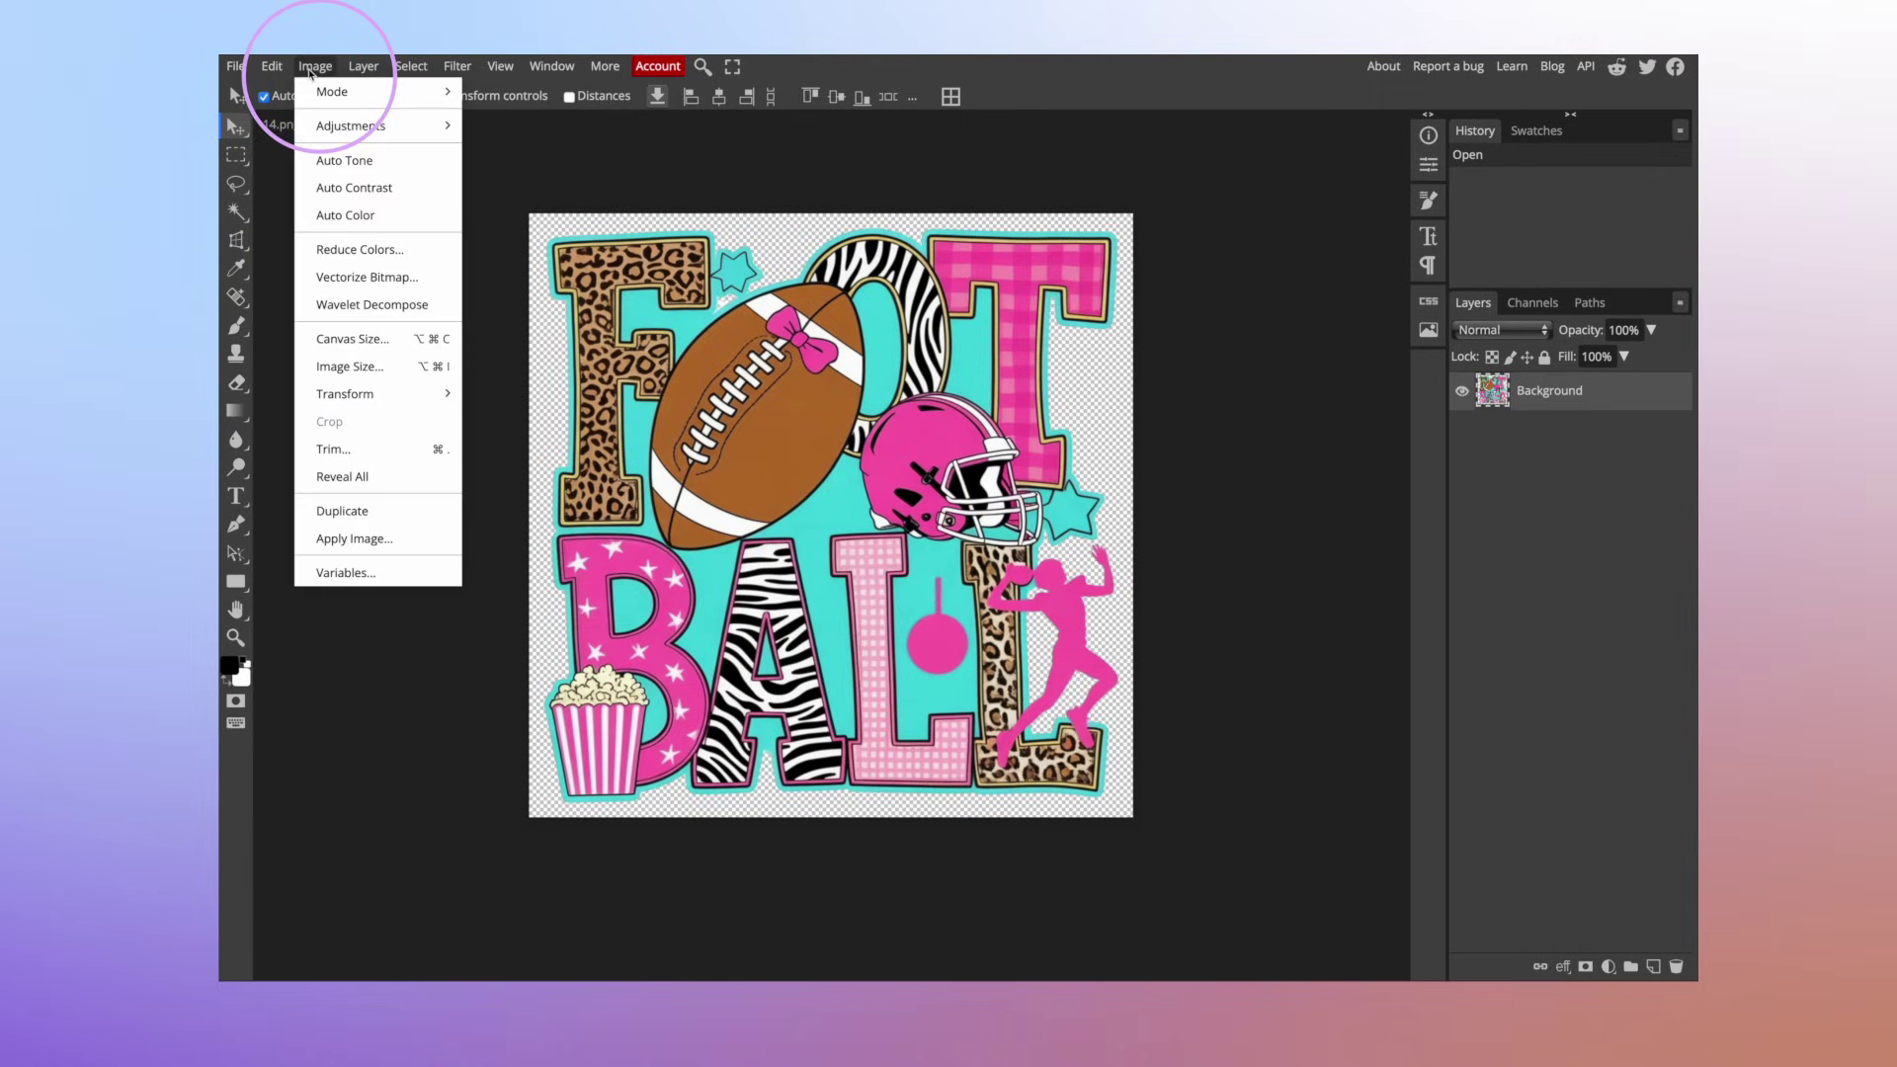
click(338, 369)
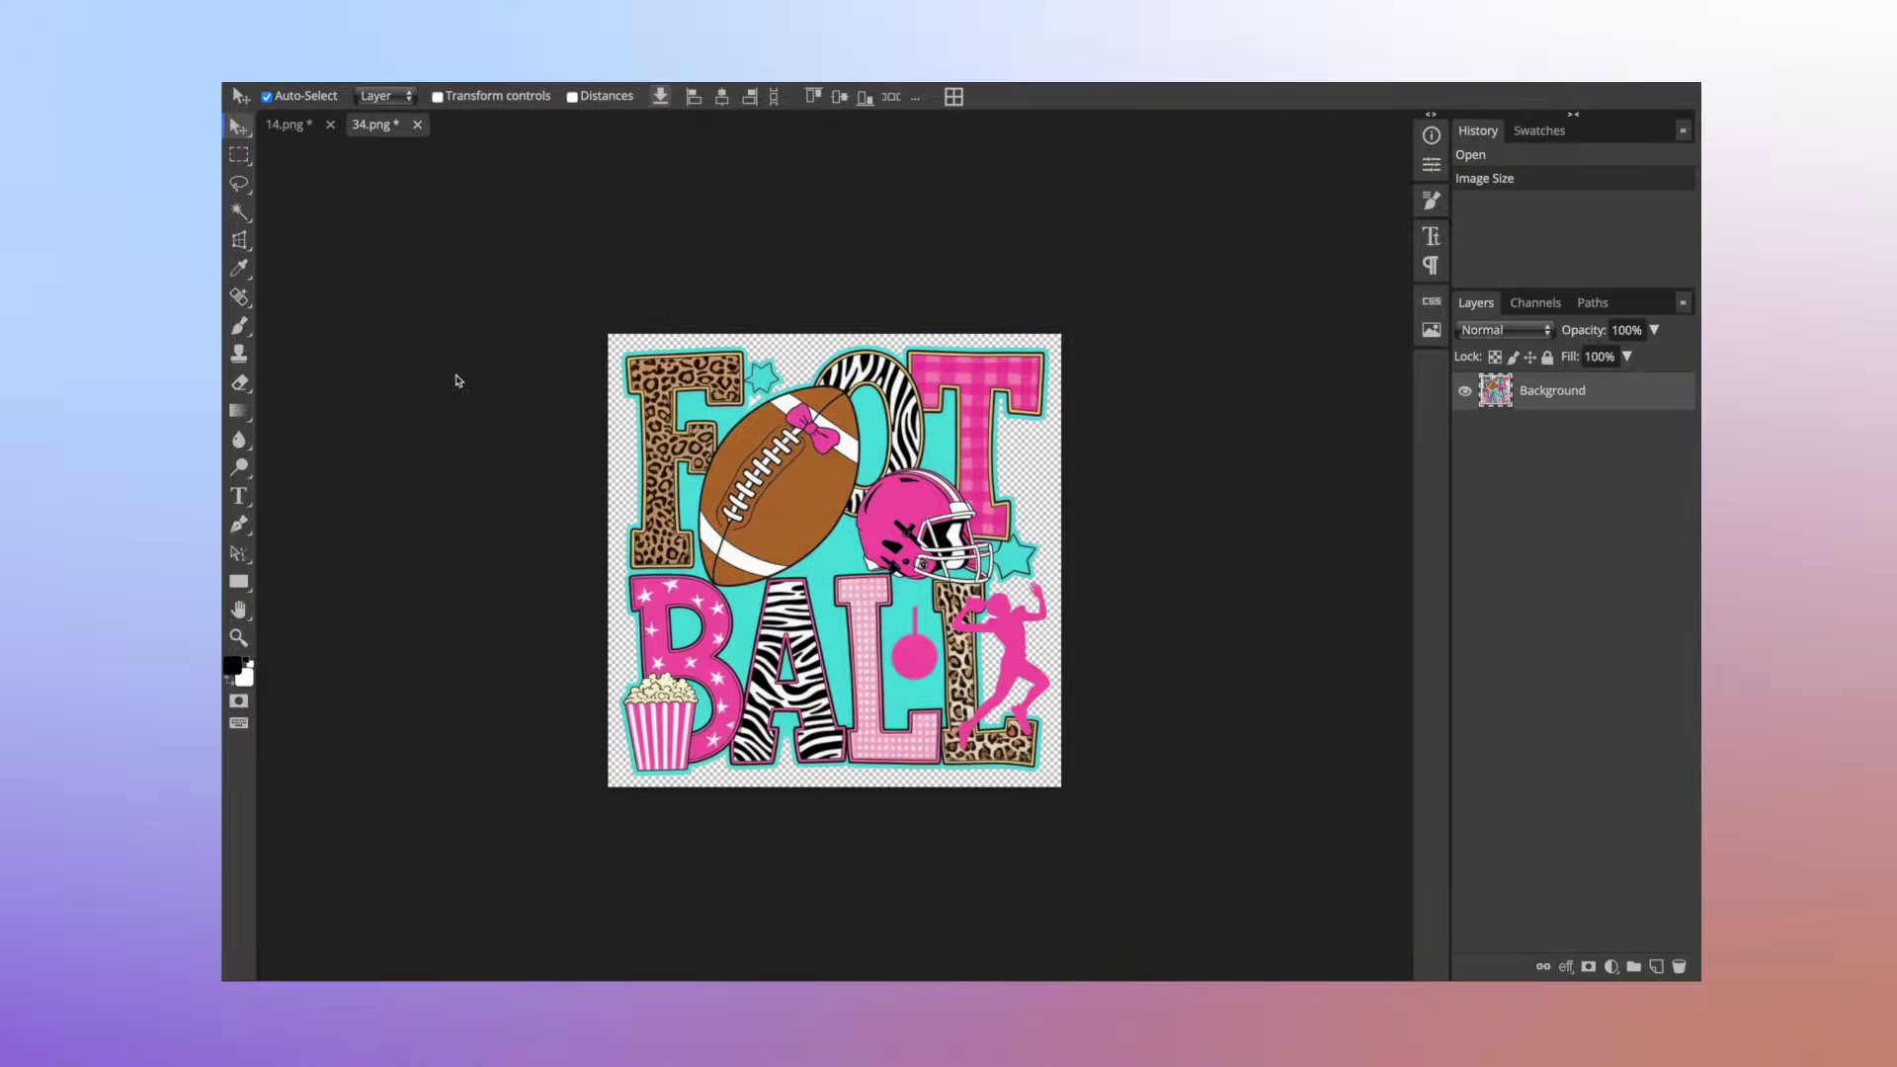
scroll(672, 479, down, 2)
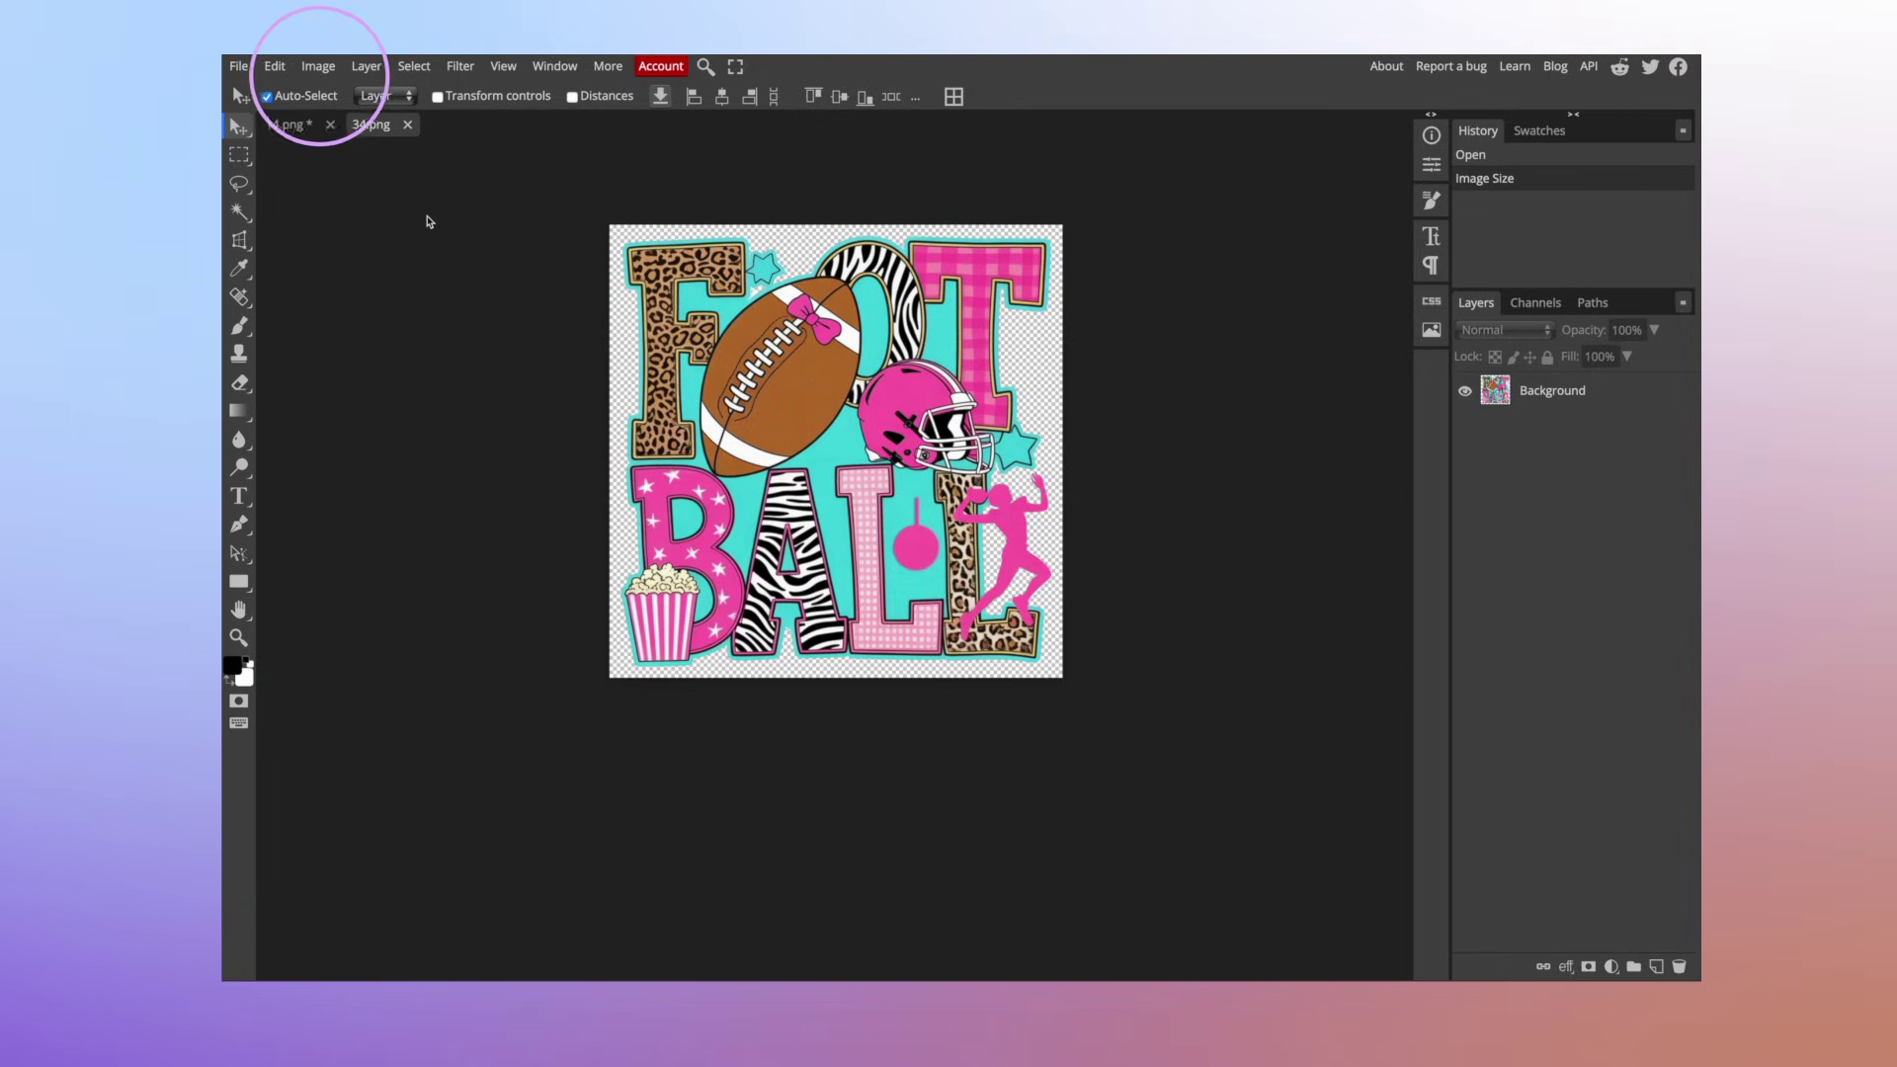
- Set the canvas width to 1600 pixels, keep the height at 1500, and apply
click(318, 66)
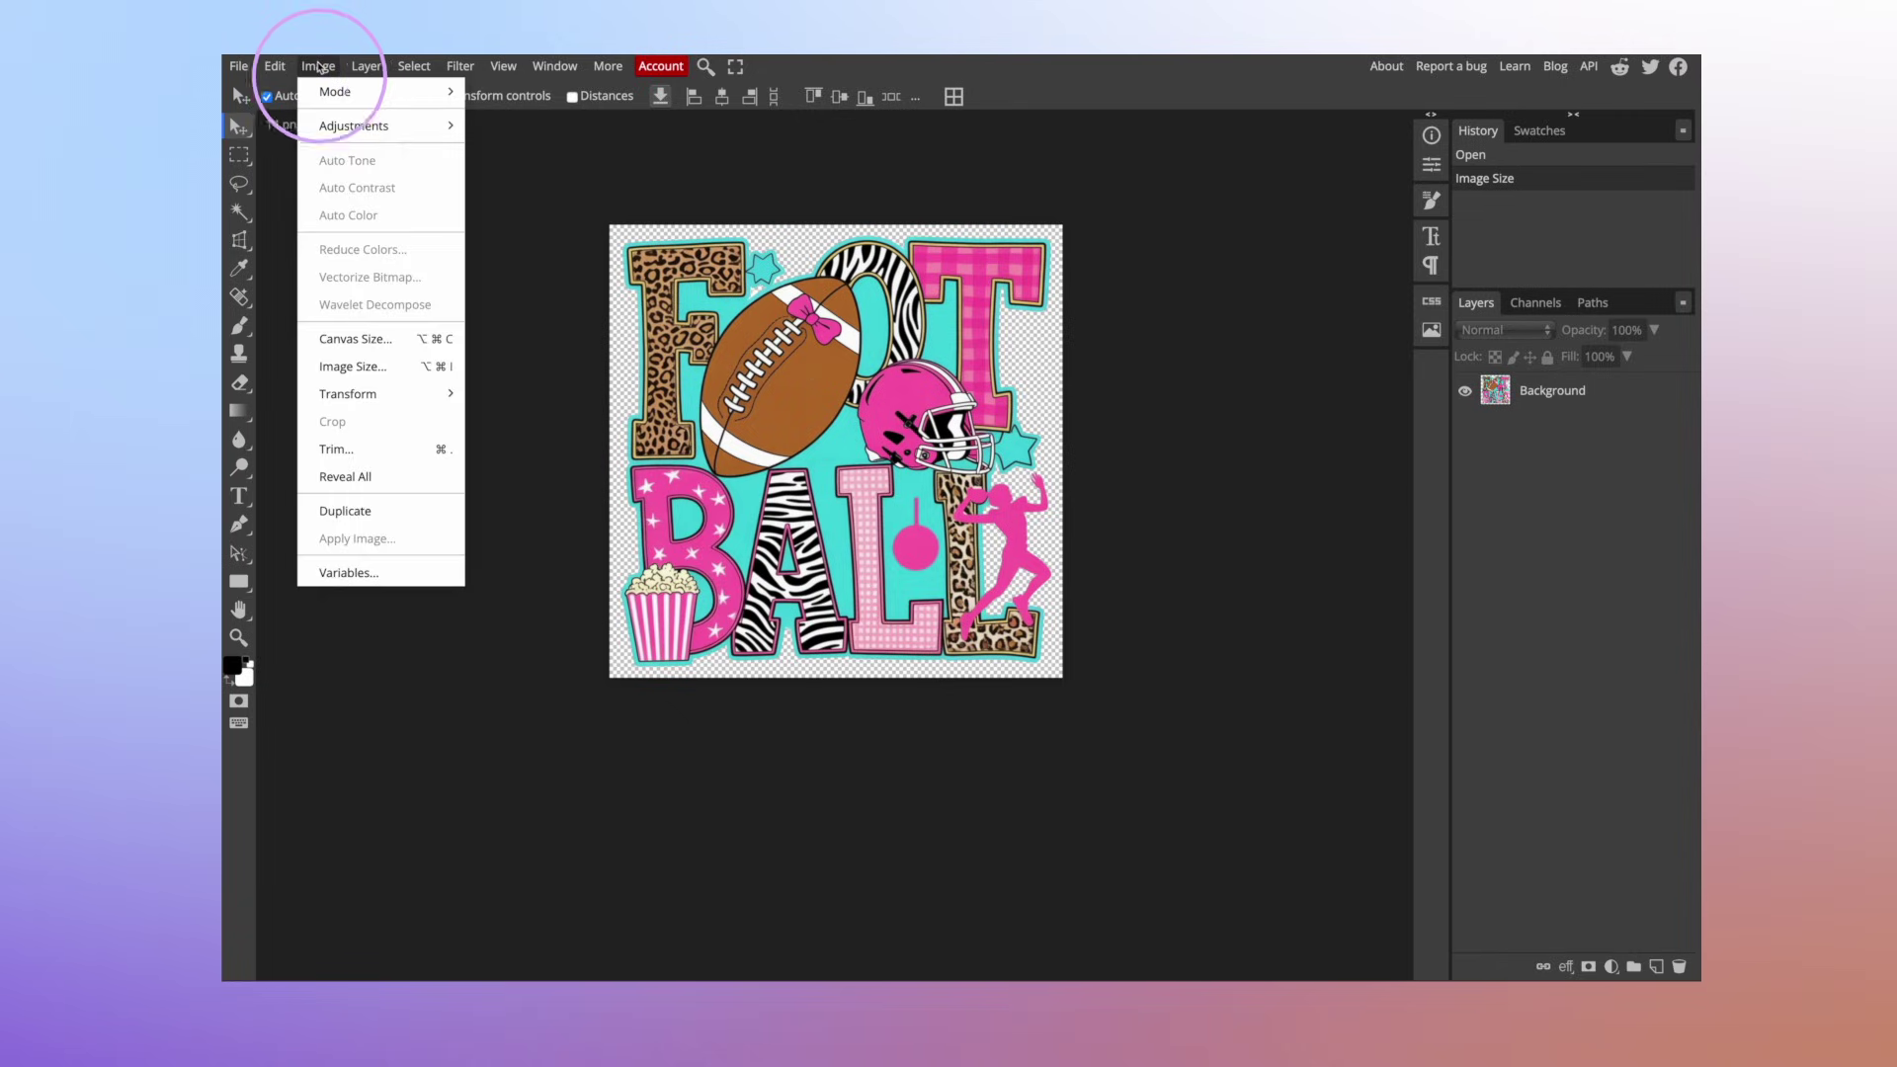
click(367, 338)
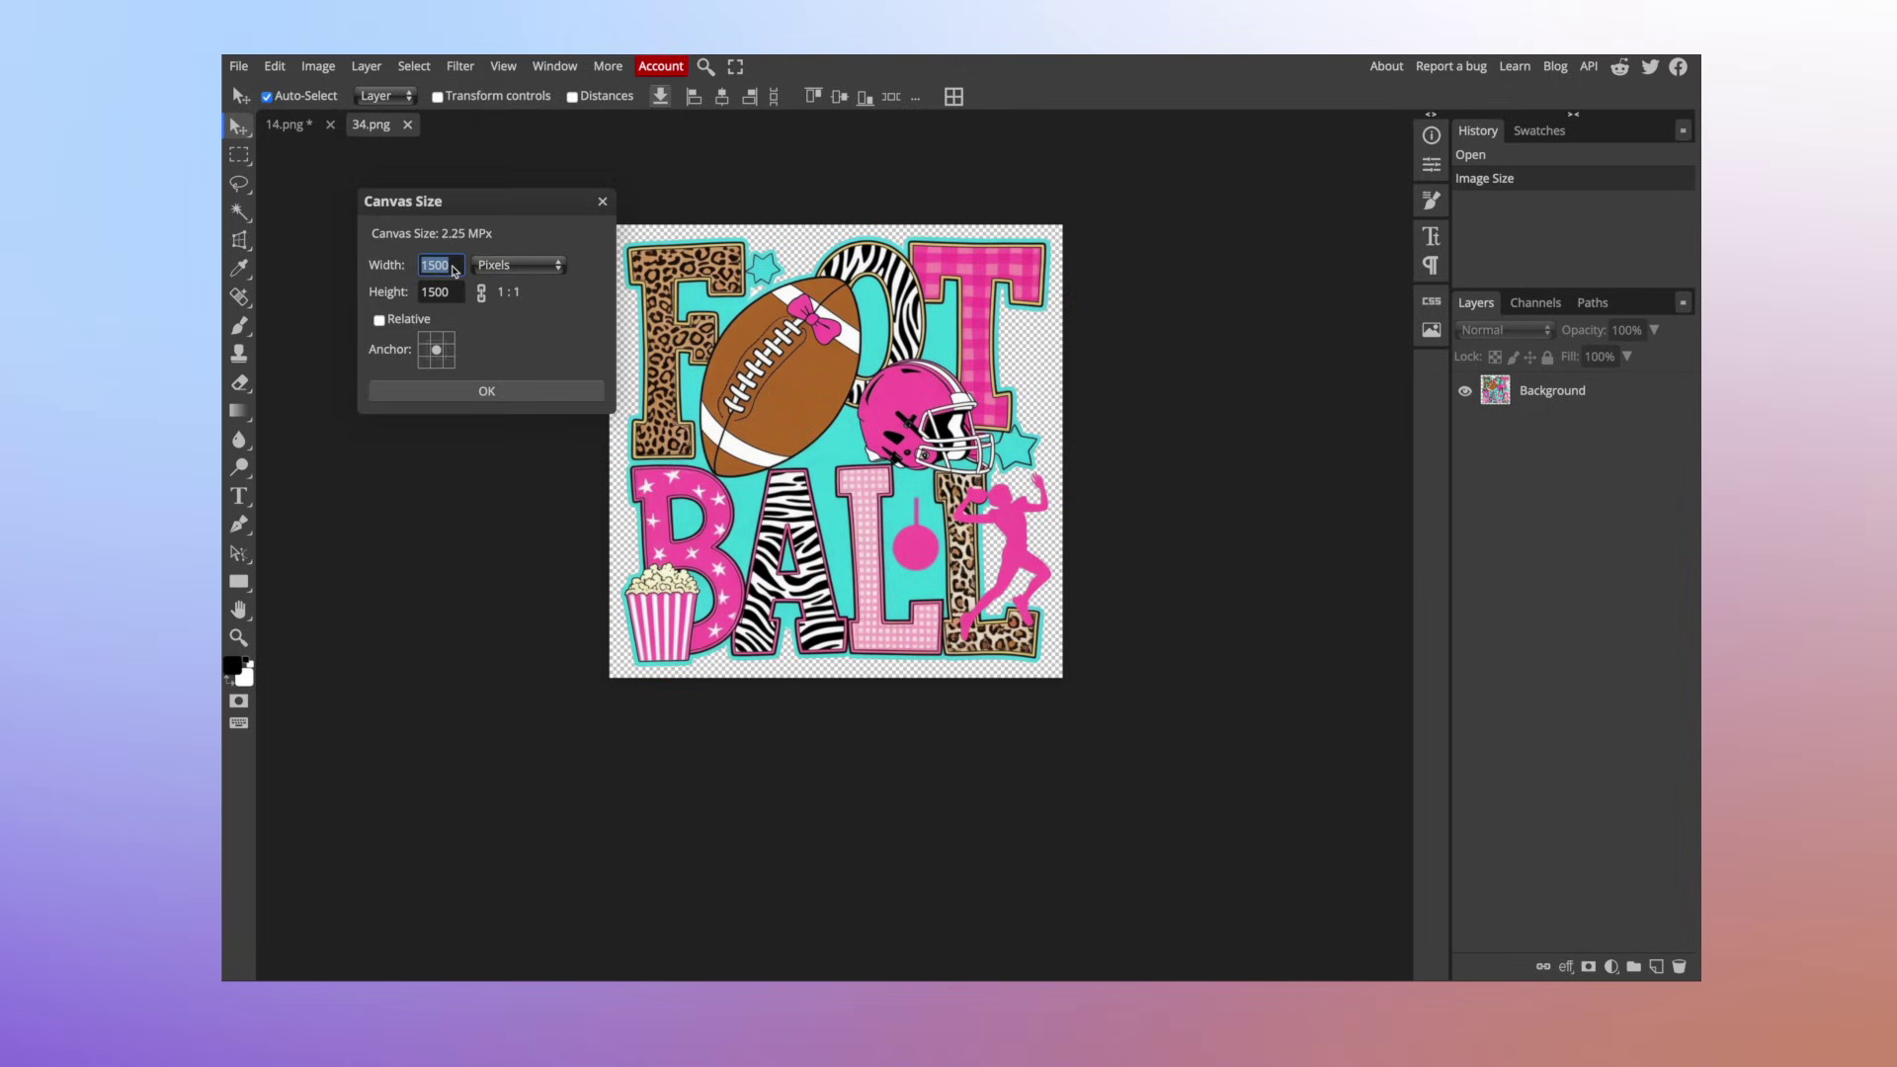
text(1)
click(461, 391)
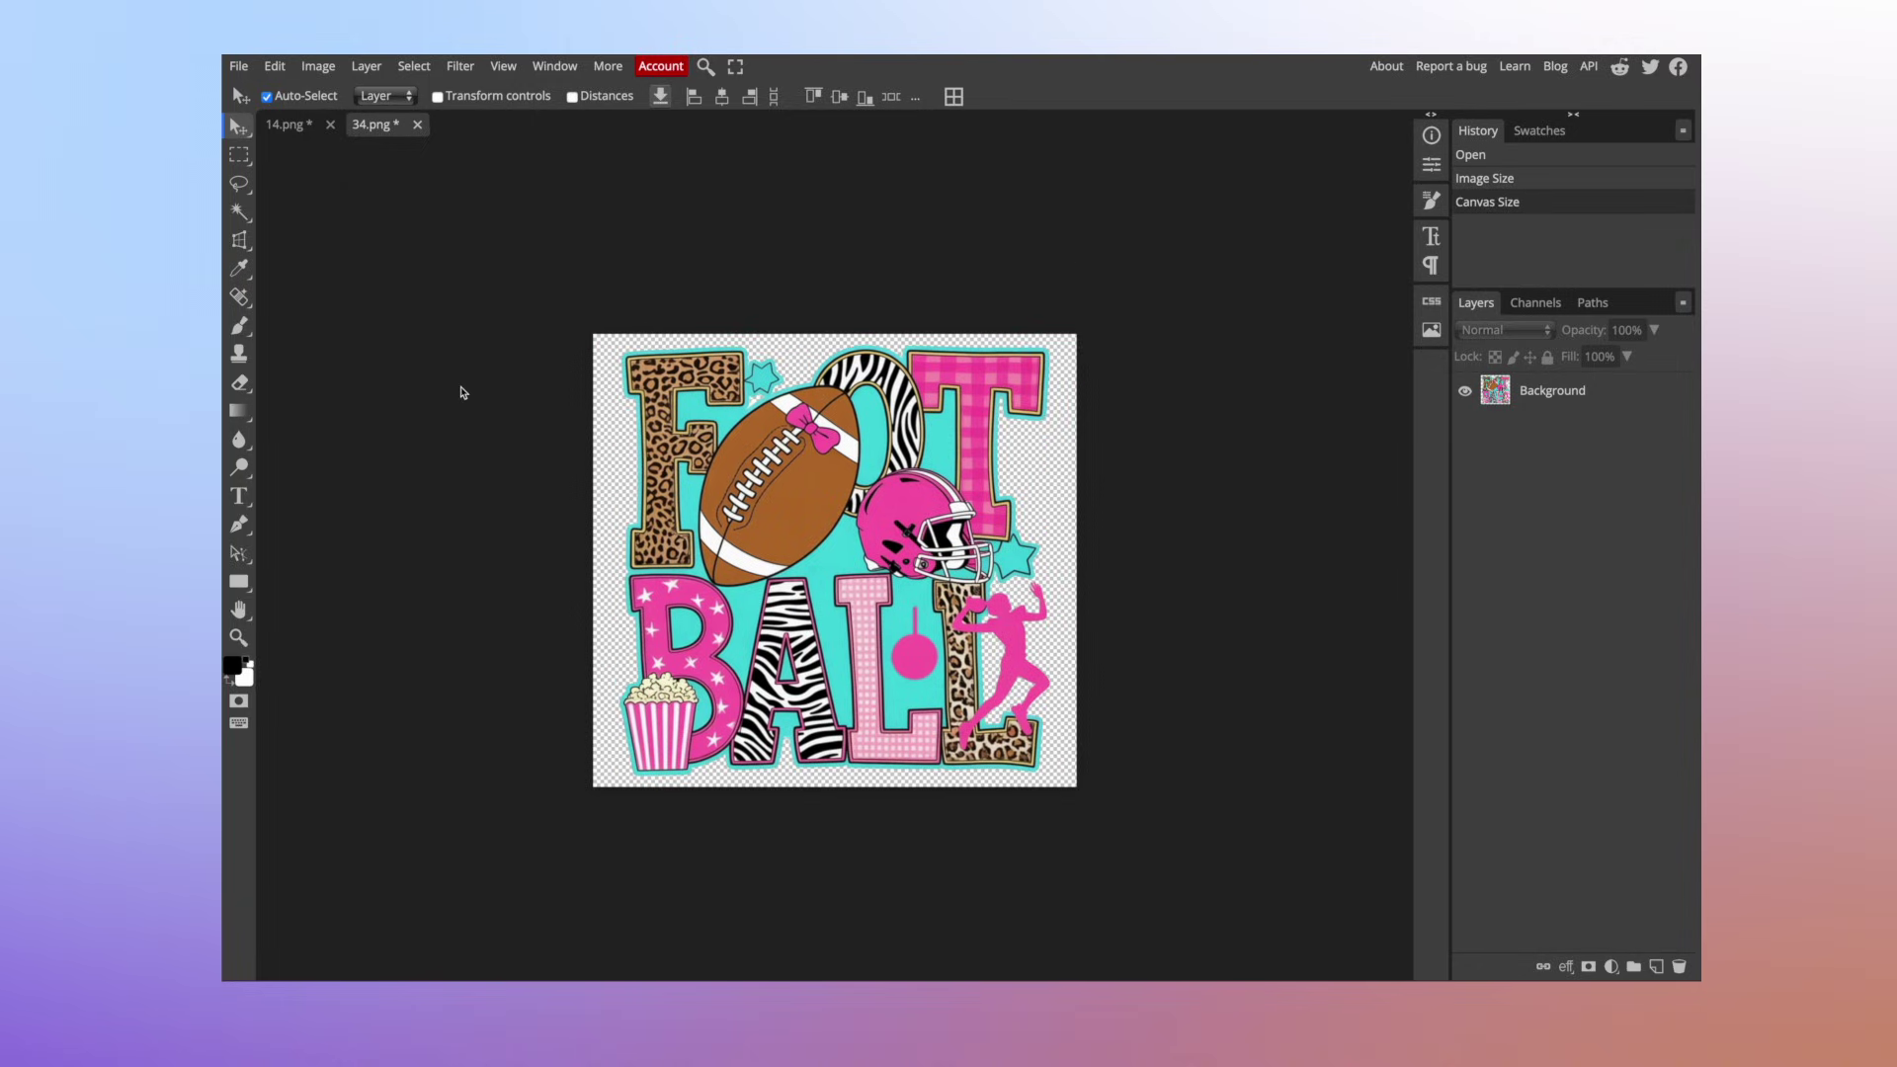
scroll(618, 423, down, 1)
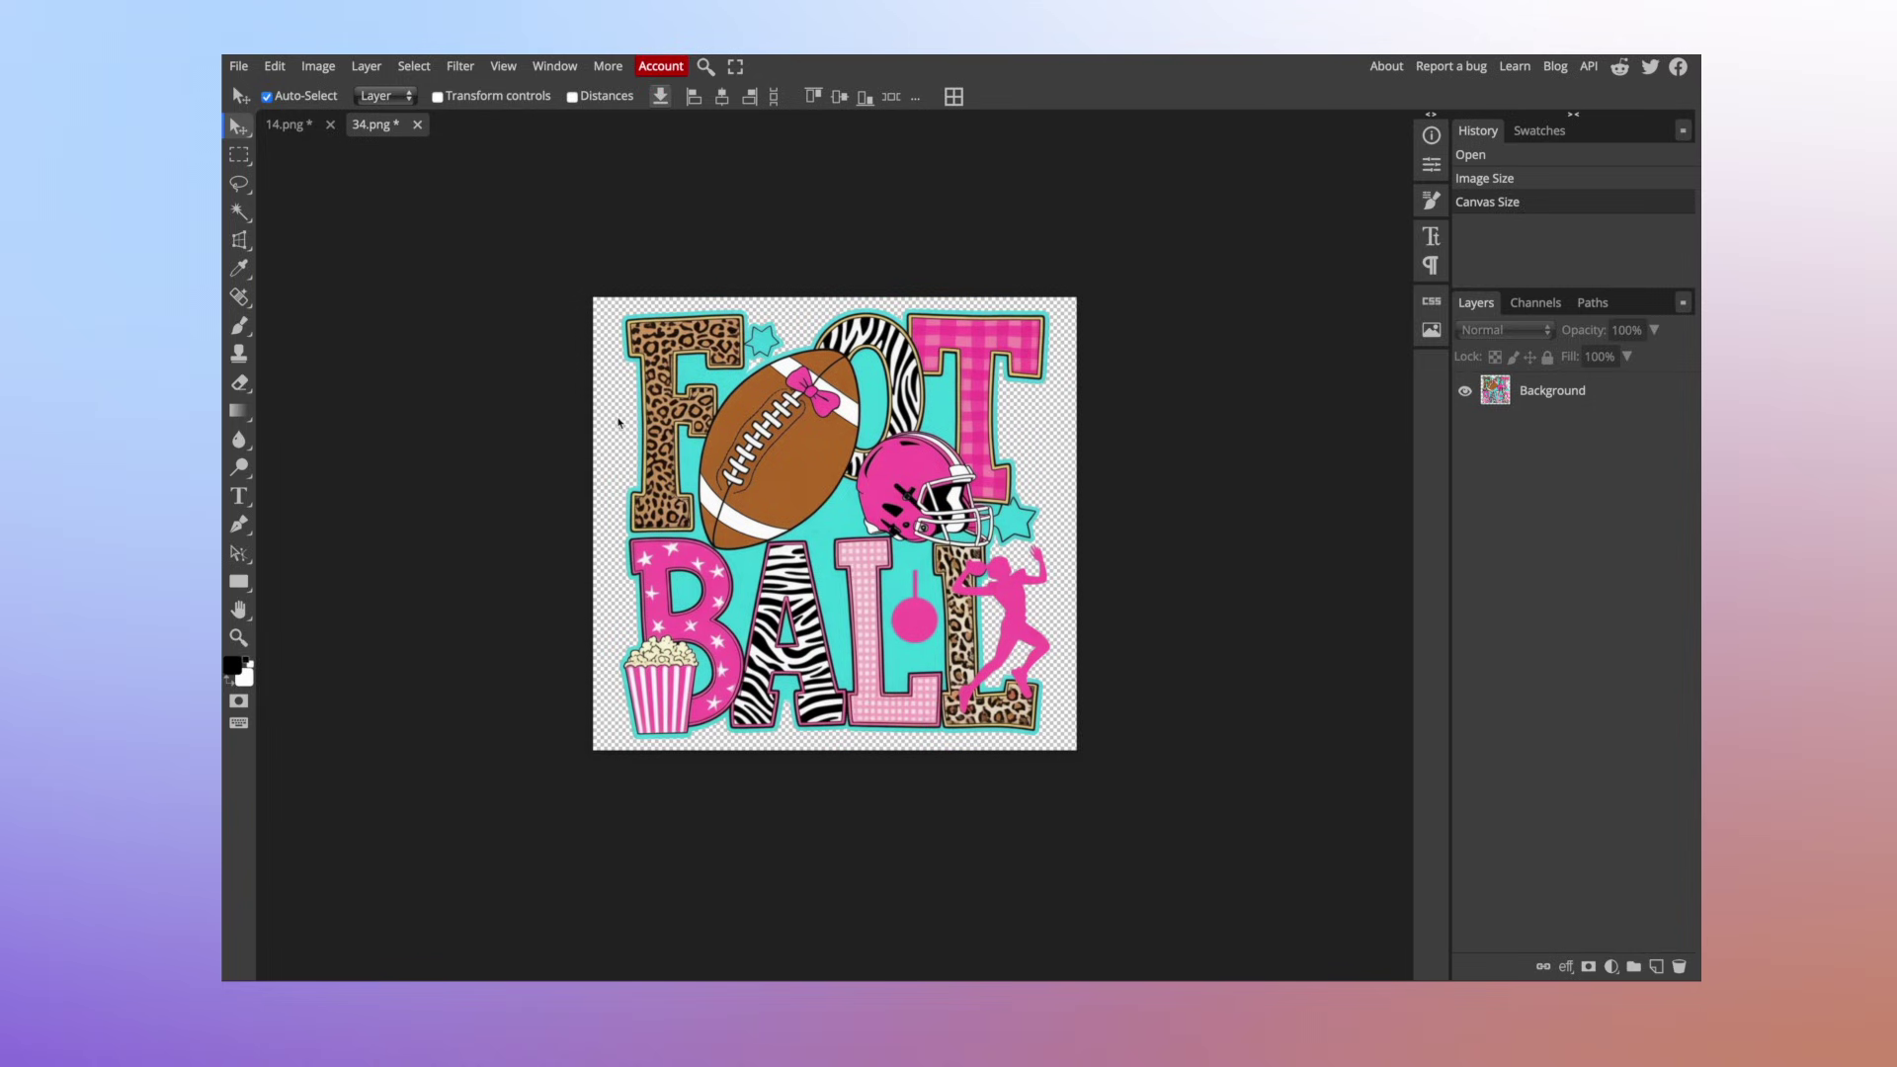
scroll(628, 418, down, 1)
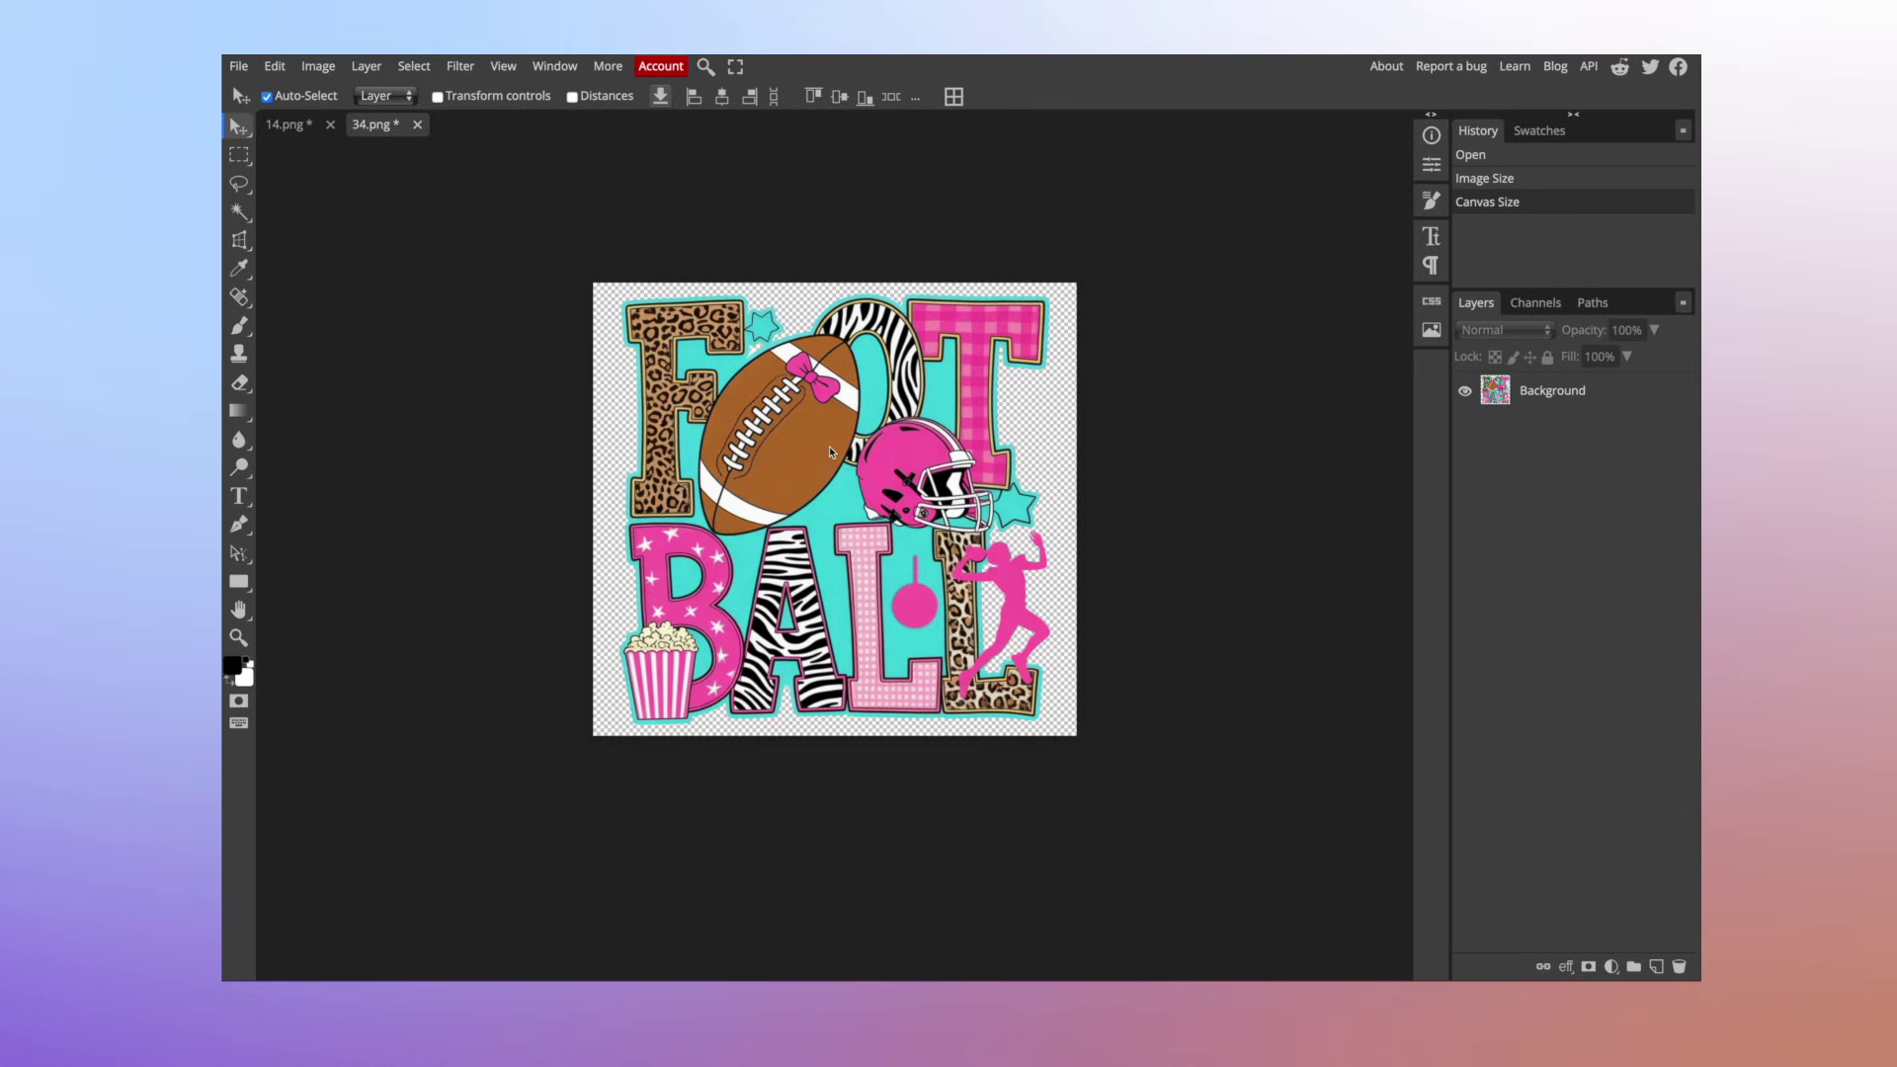
scroll(826, 452, down, 1)
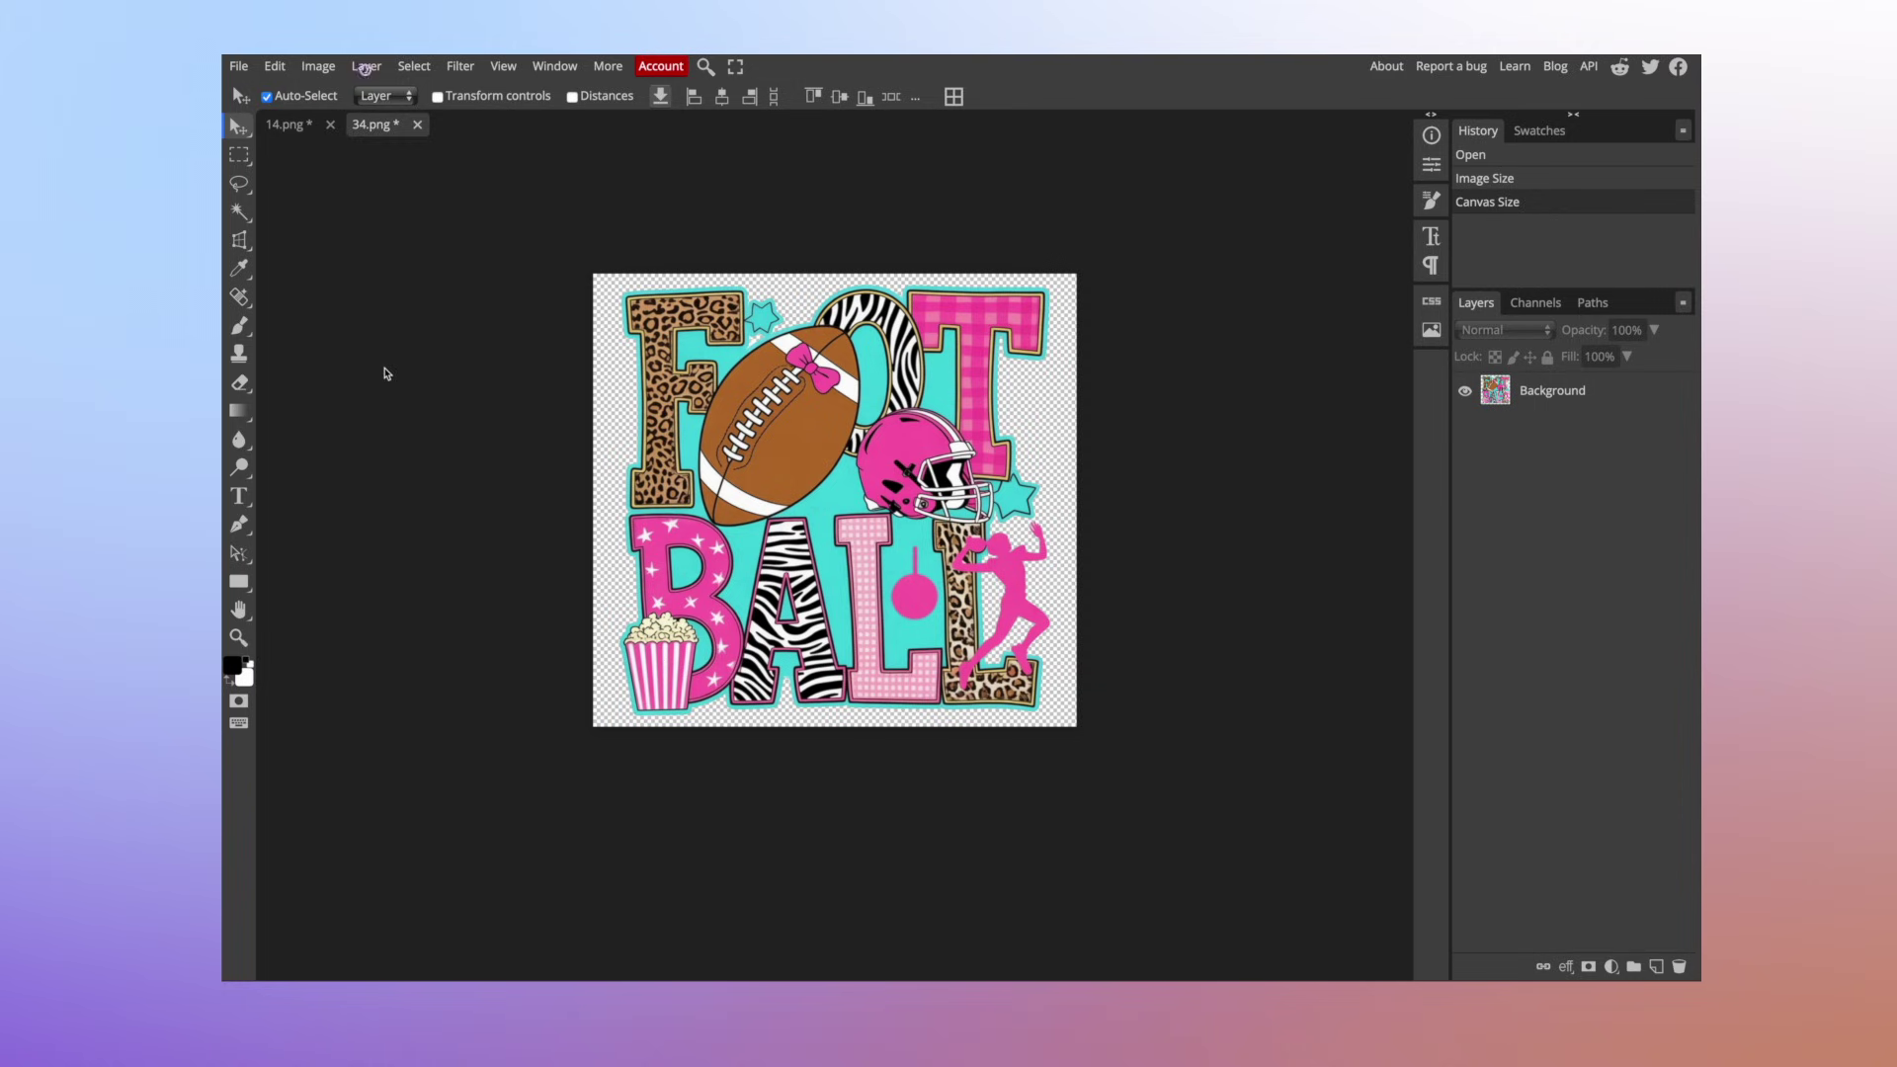
- Add a new layer with a pure white (ffffff) Color Fill and move it below the Football design
click(366, 66)
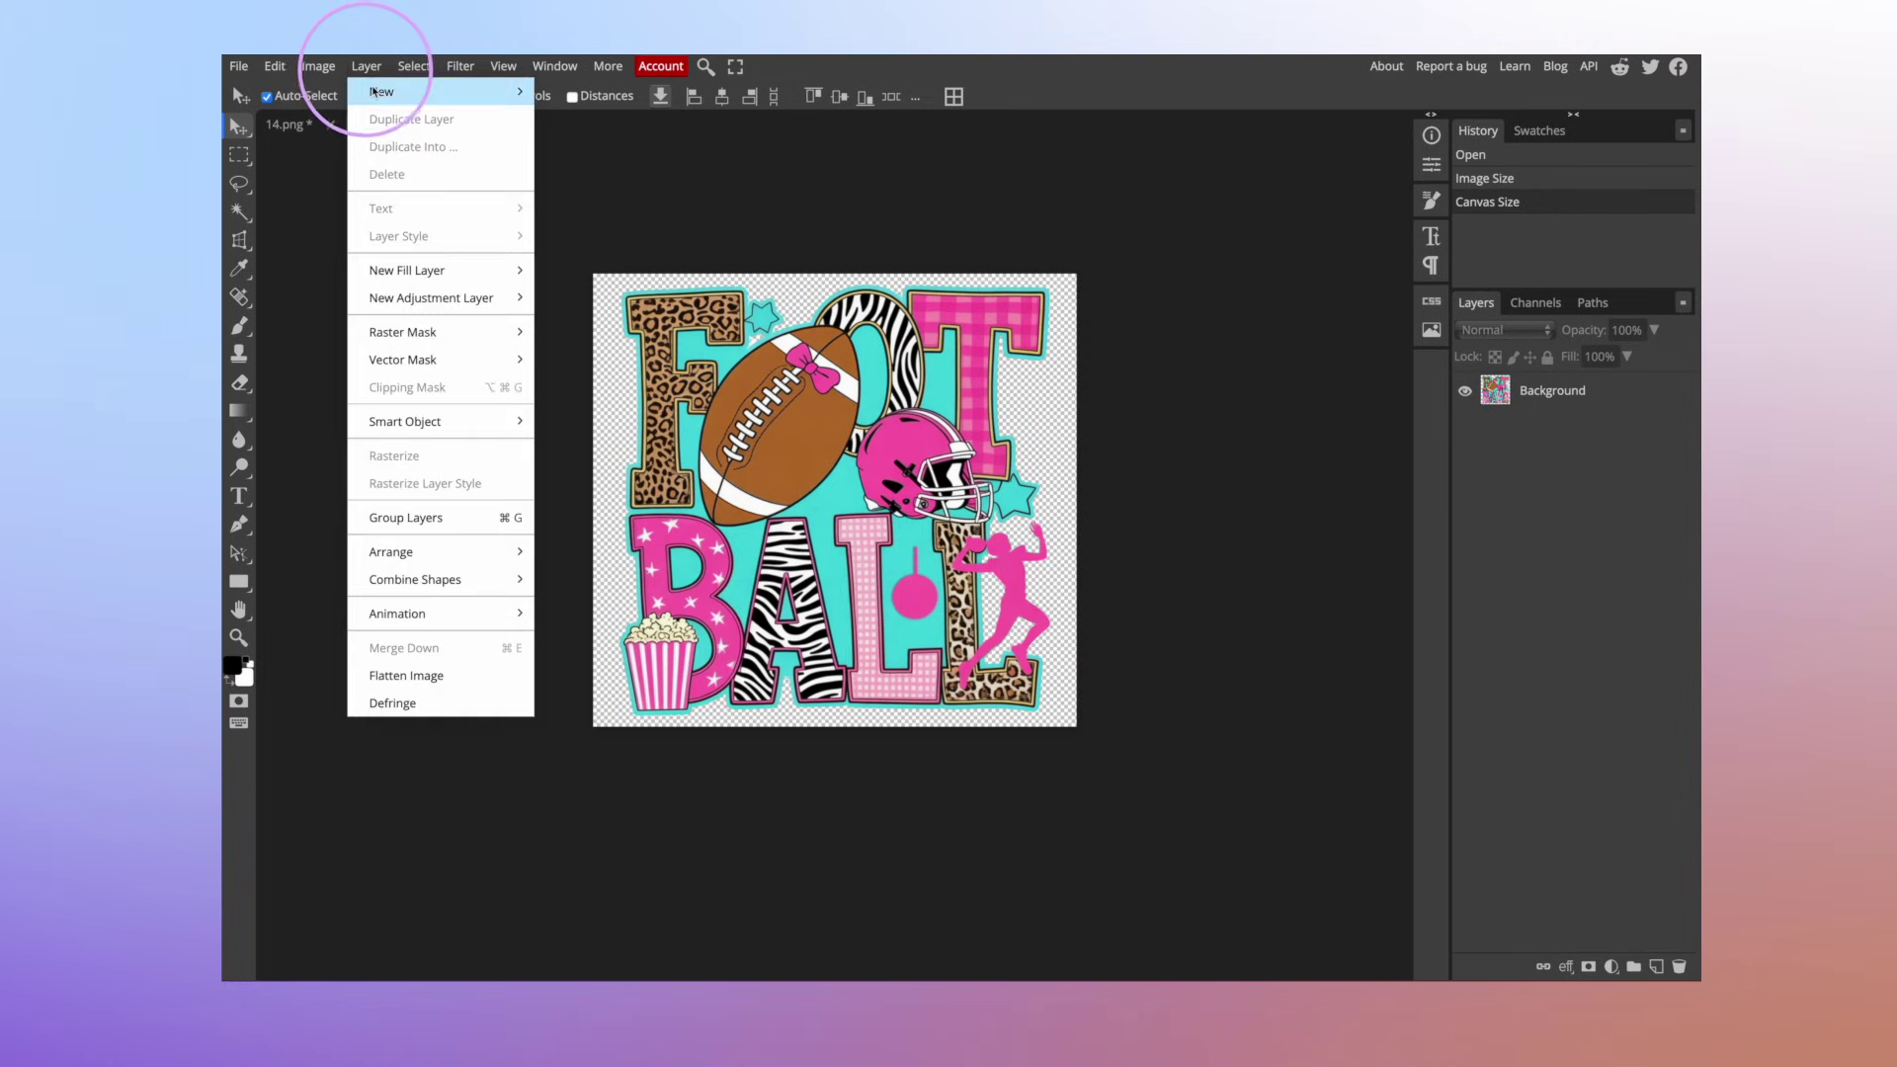
mouse_move(379, 91)
click(579, 90)
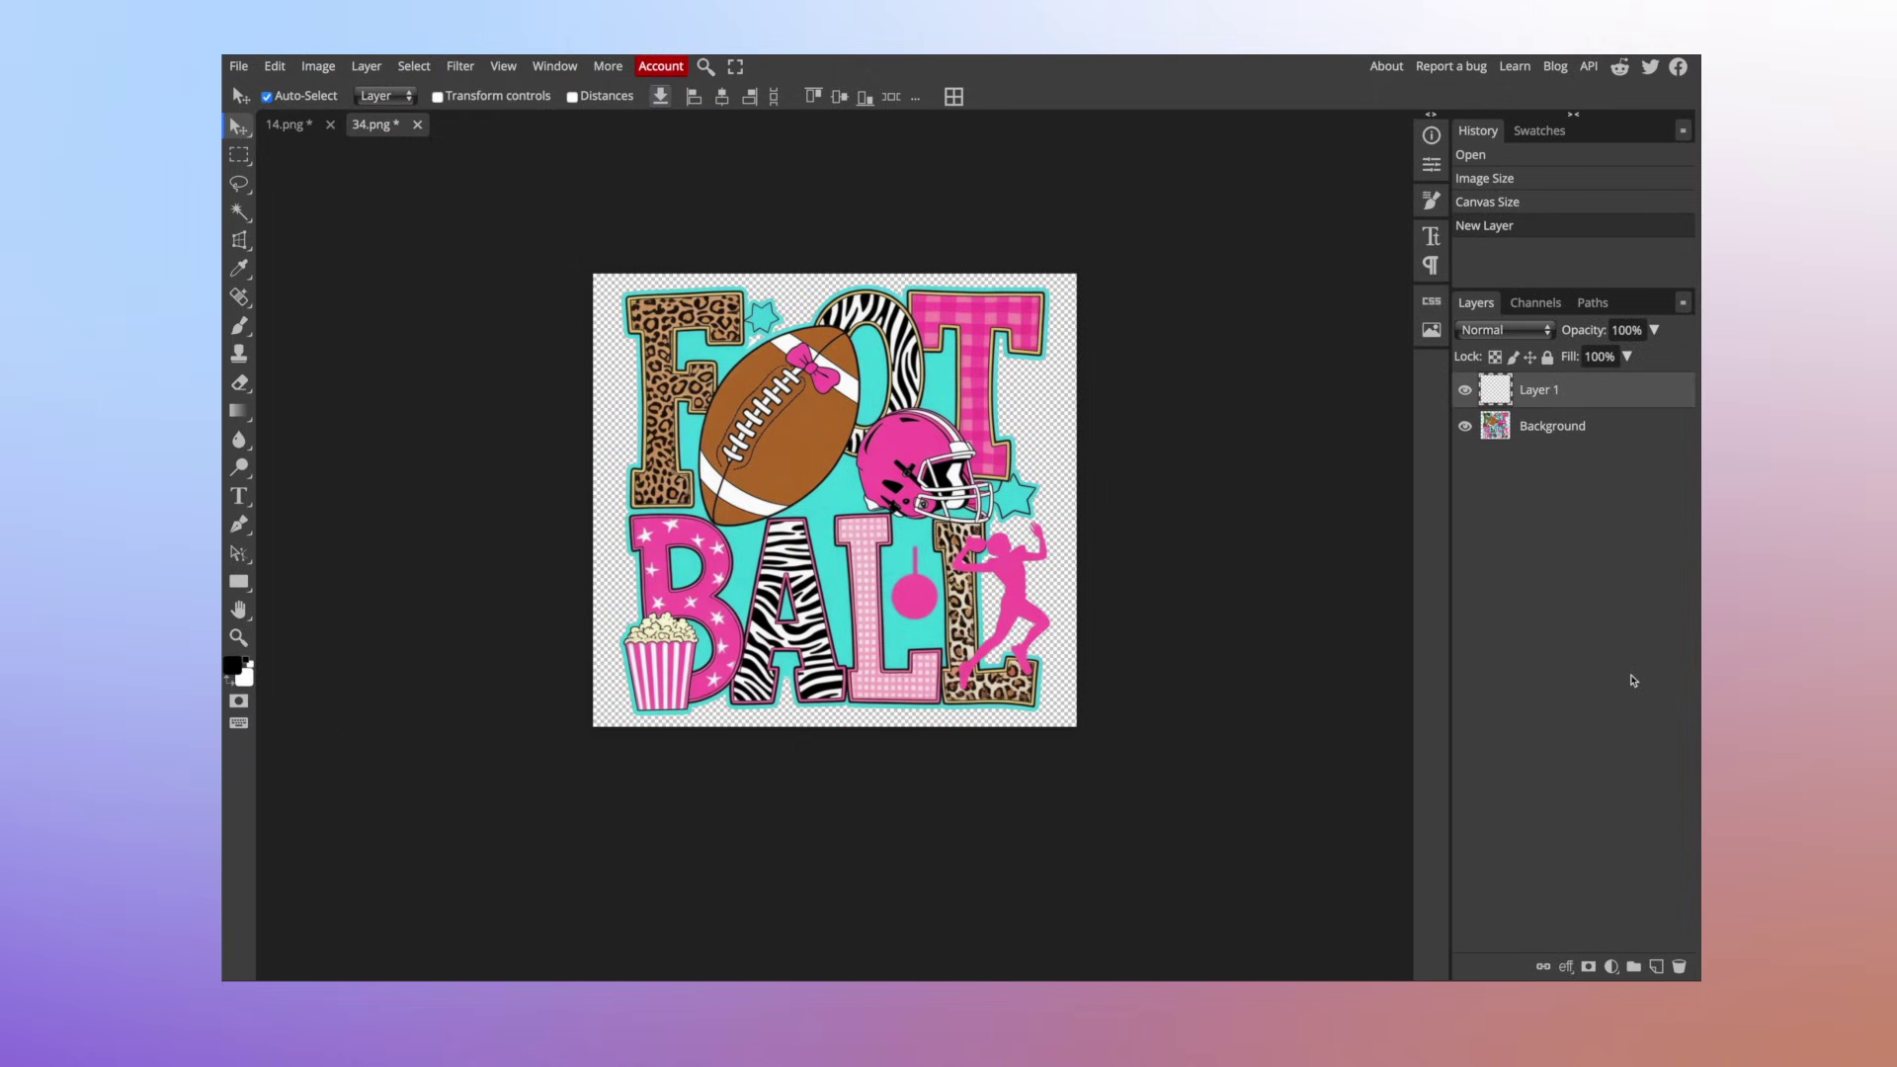
click(1612, 966)
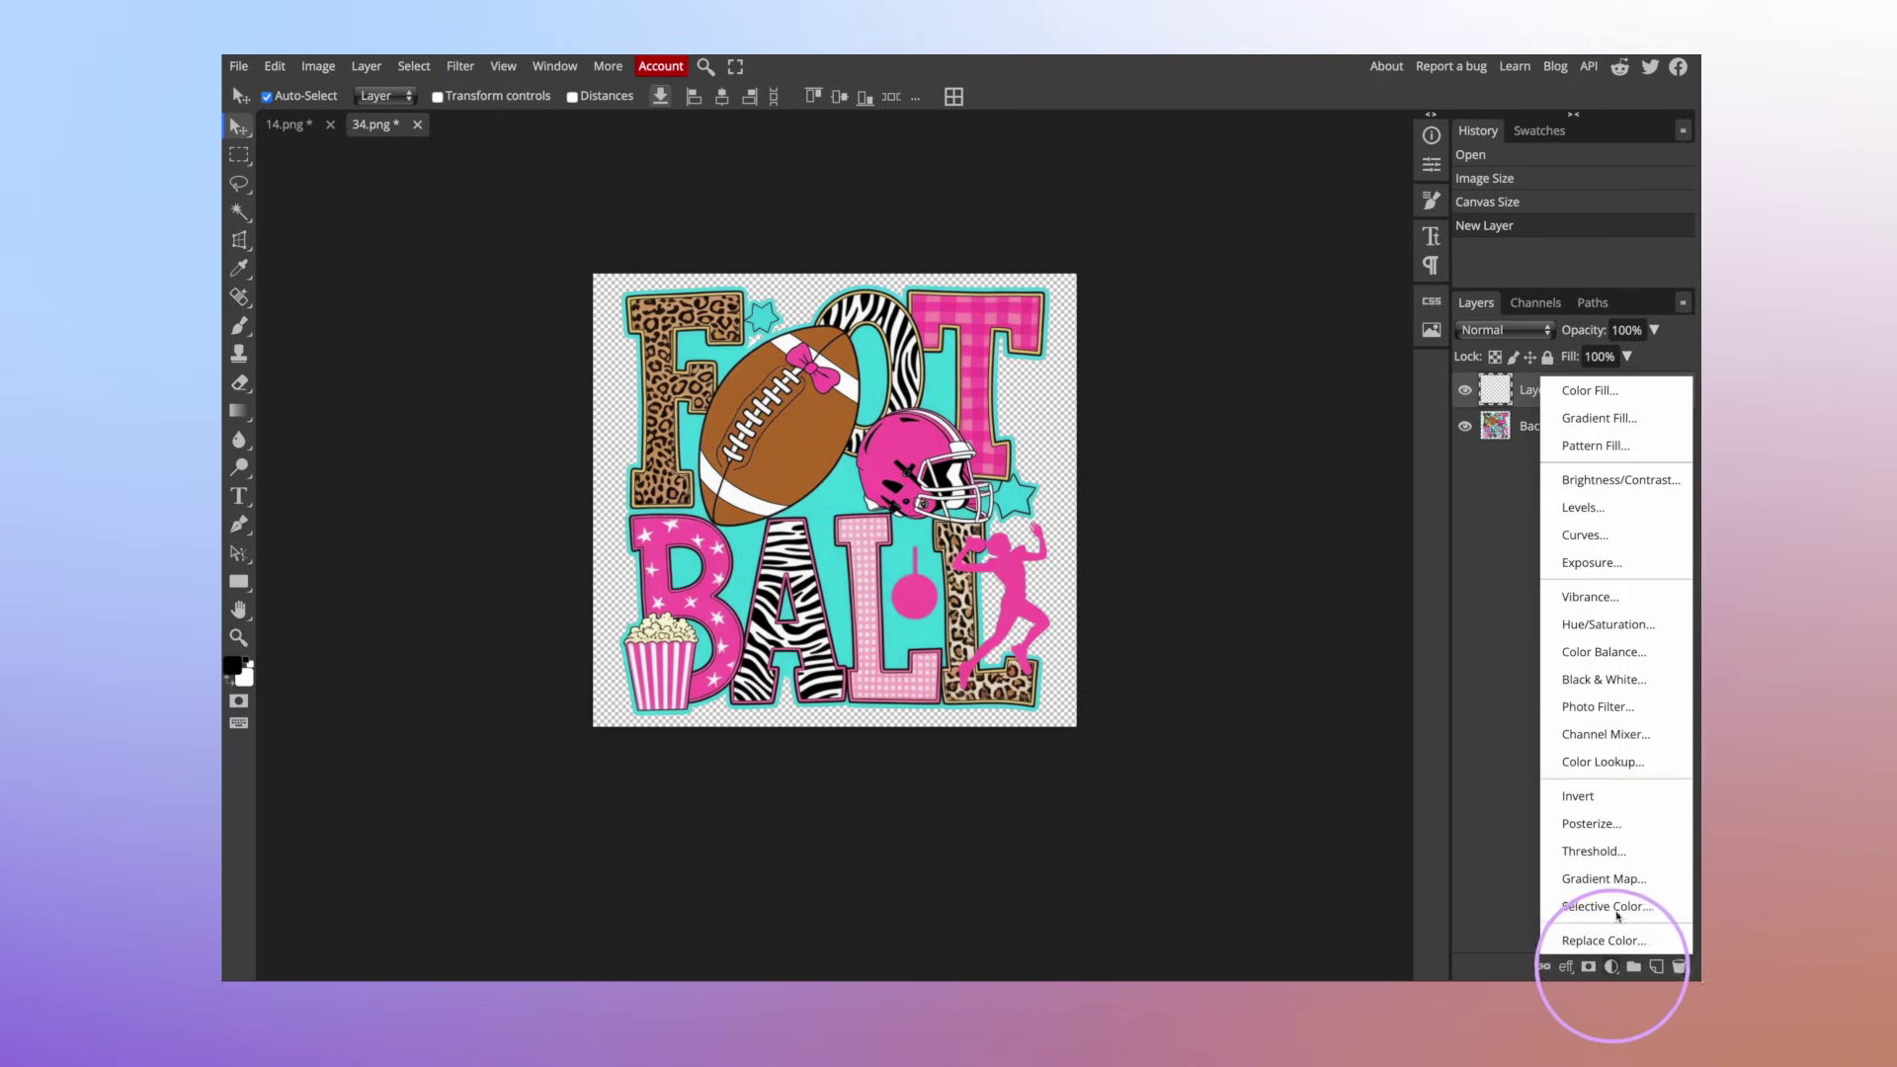
click(1591, 392)
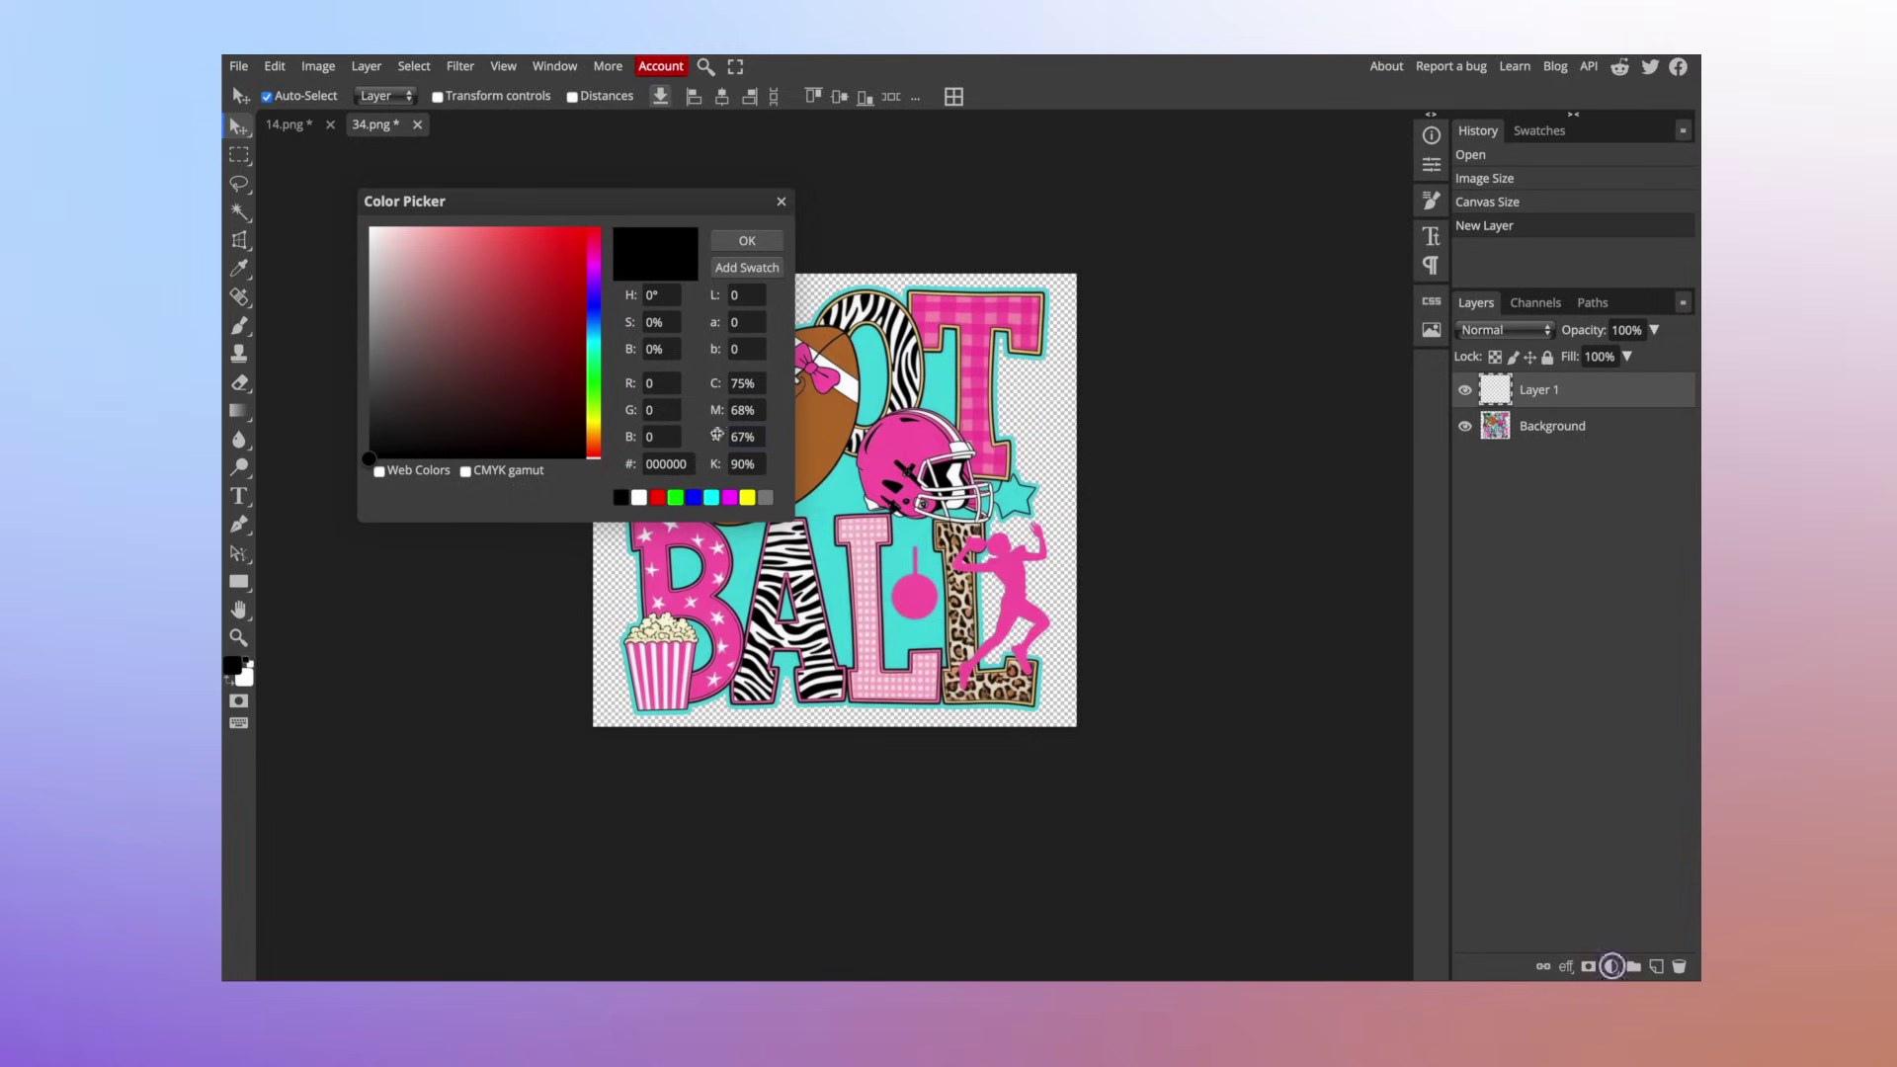
drag(371, 460, 368, 227)
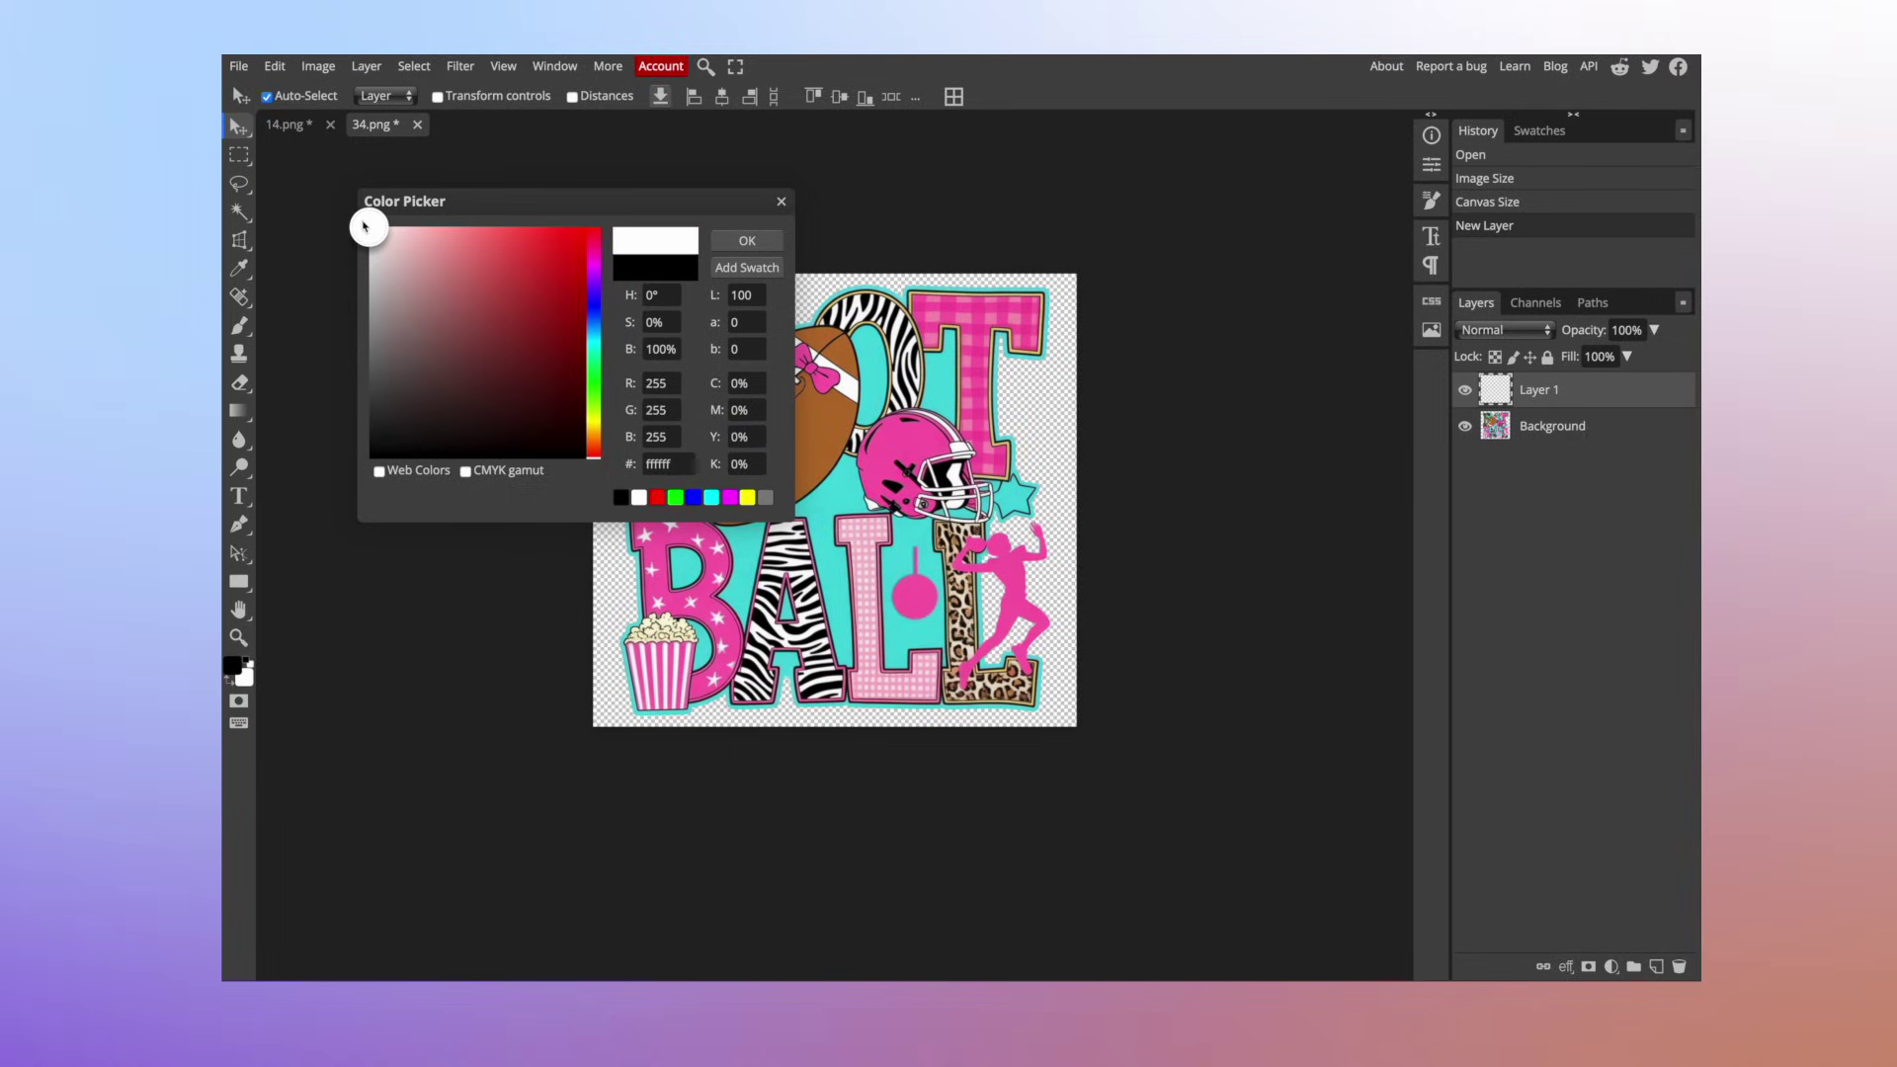
click(770, 240)
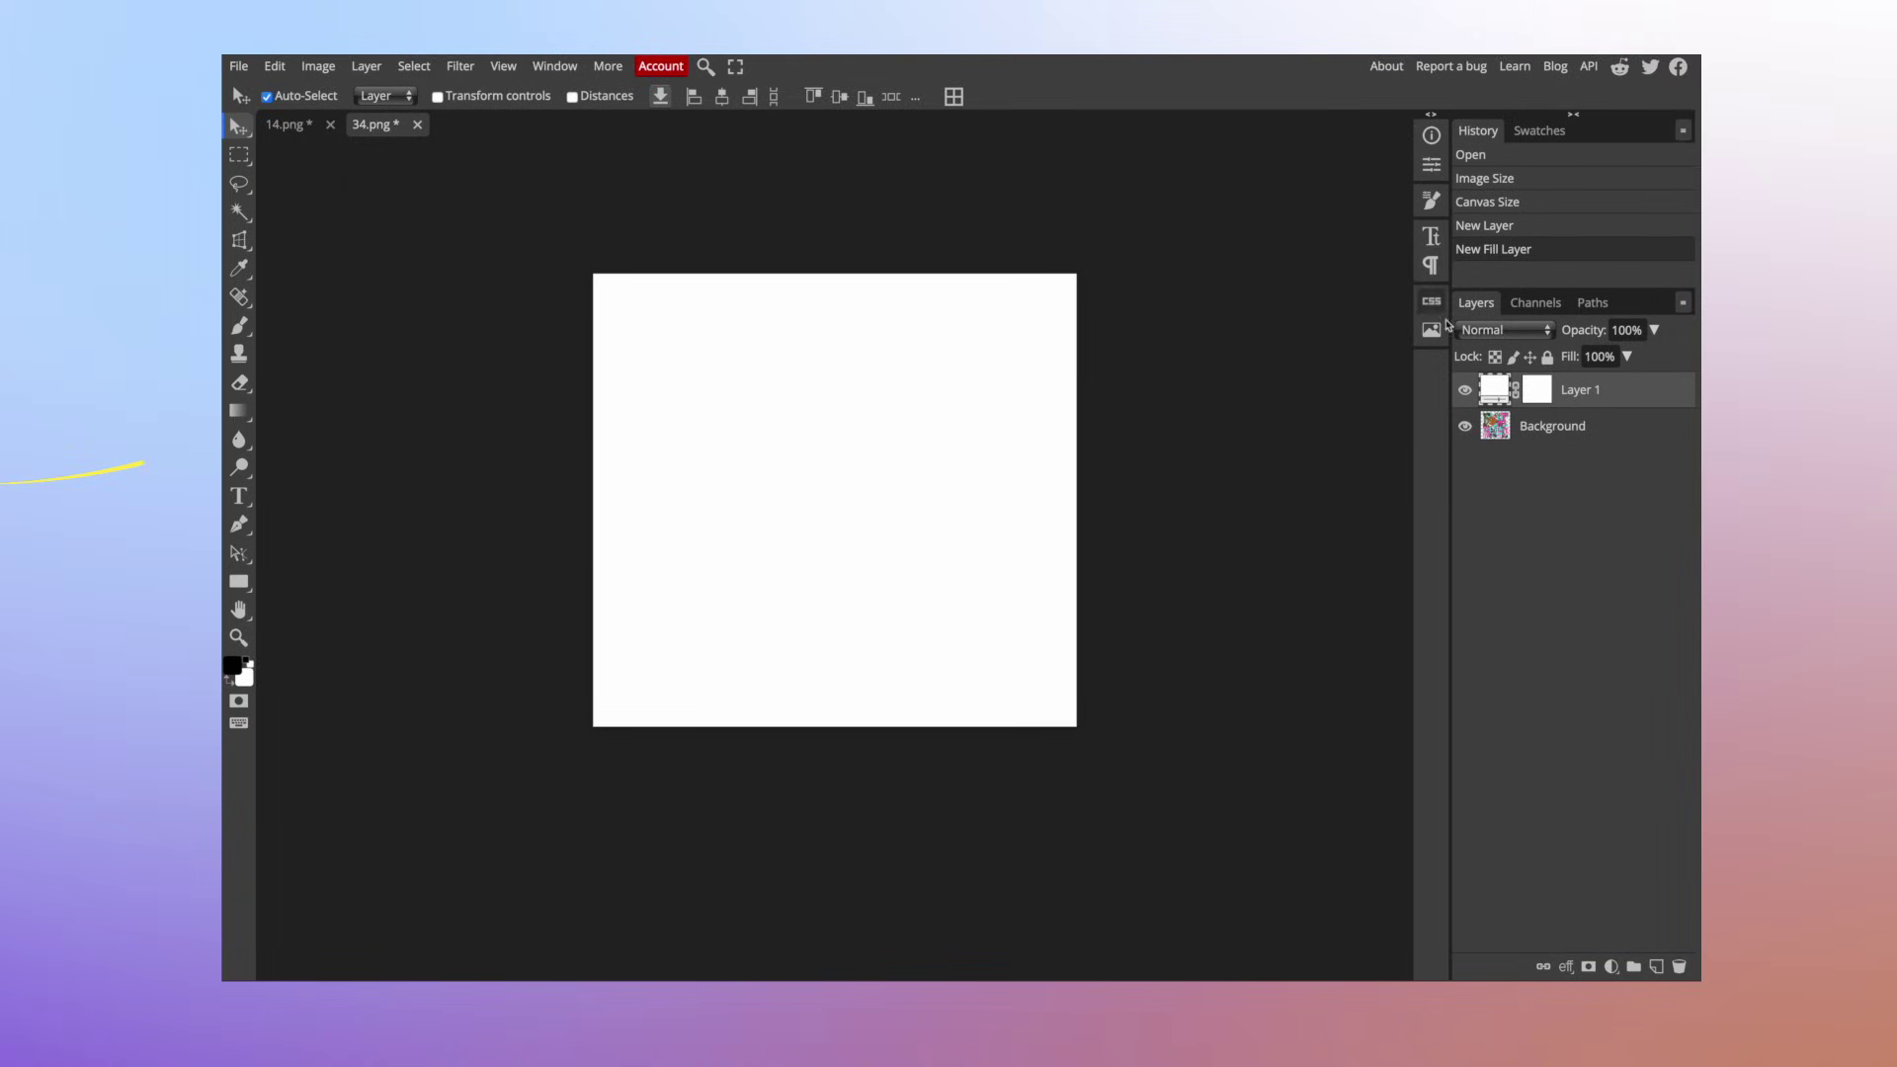
drag(1627, 398, 1628, 472)
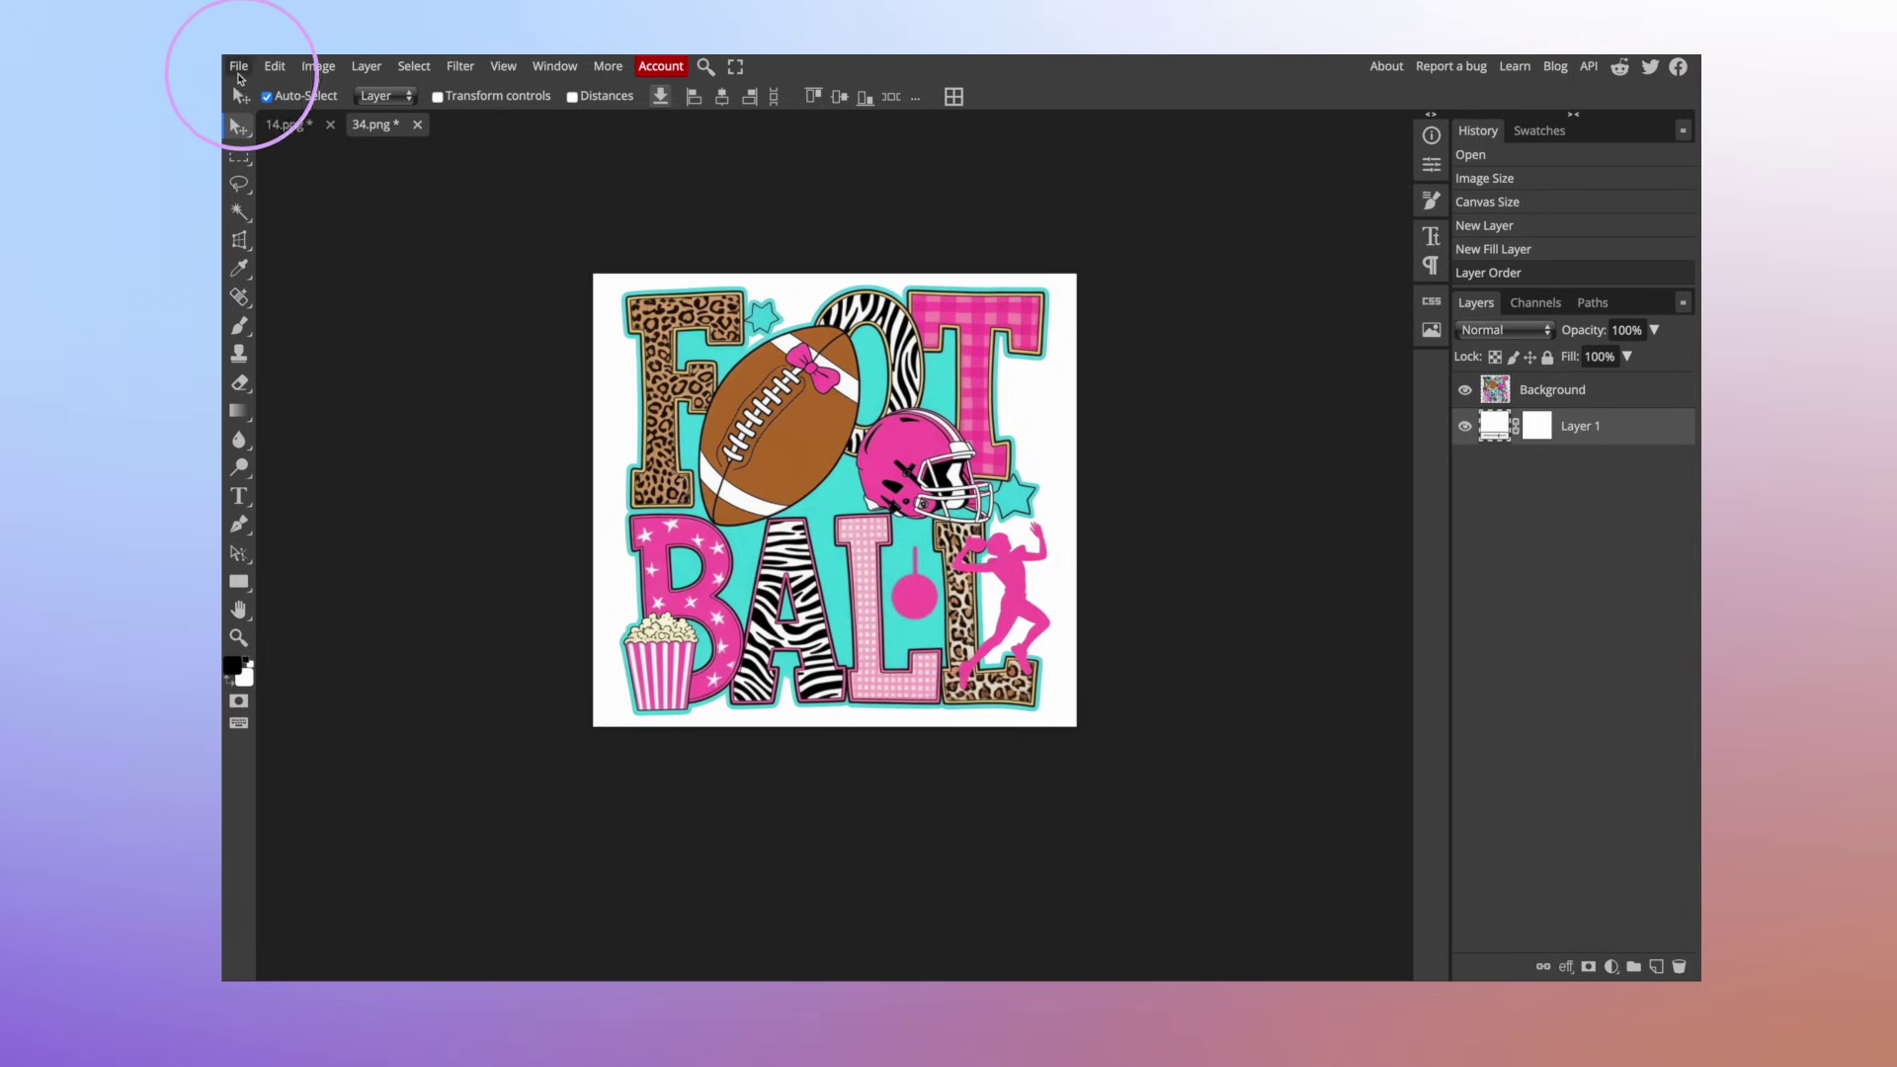
- Save a PNG export named Football_white, keeping the size at 1600×1500 pixels
click(239, 69)
mouse_move(287, 336)
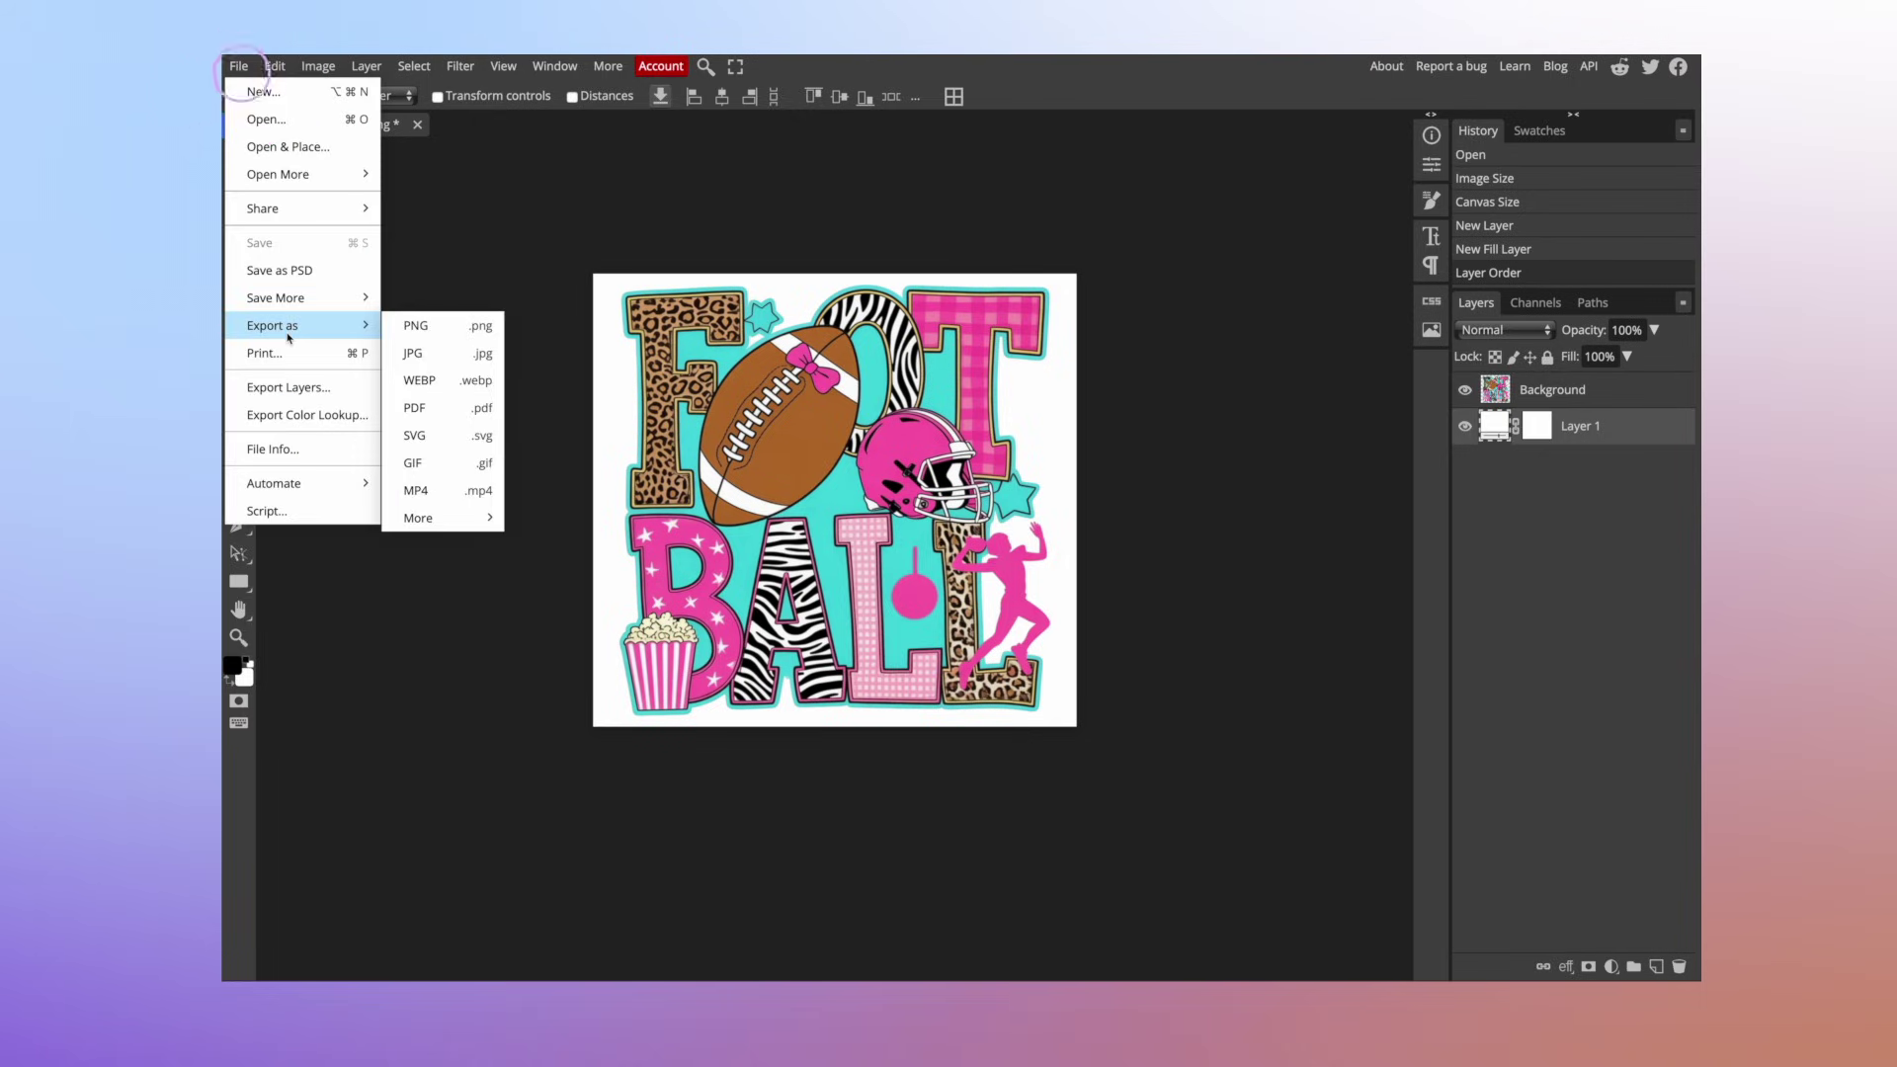
click(426, 325)
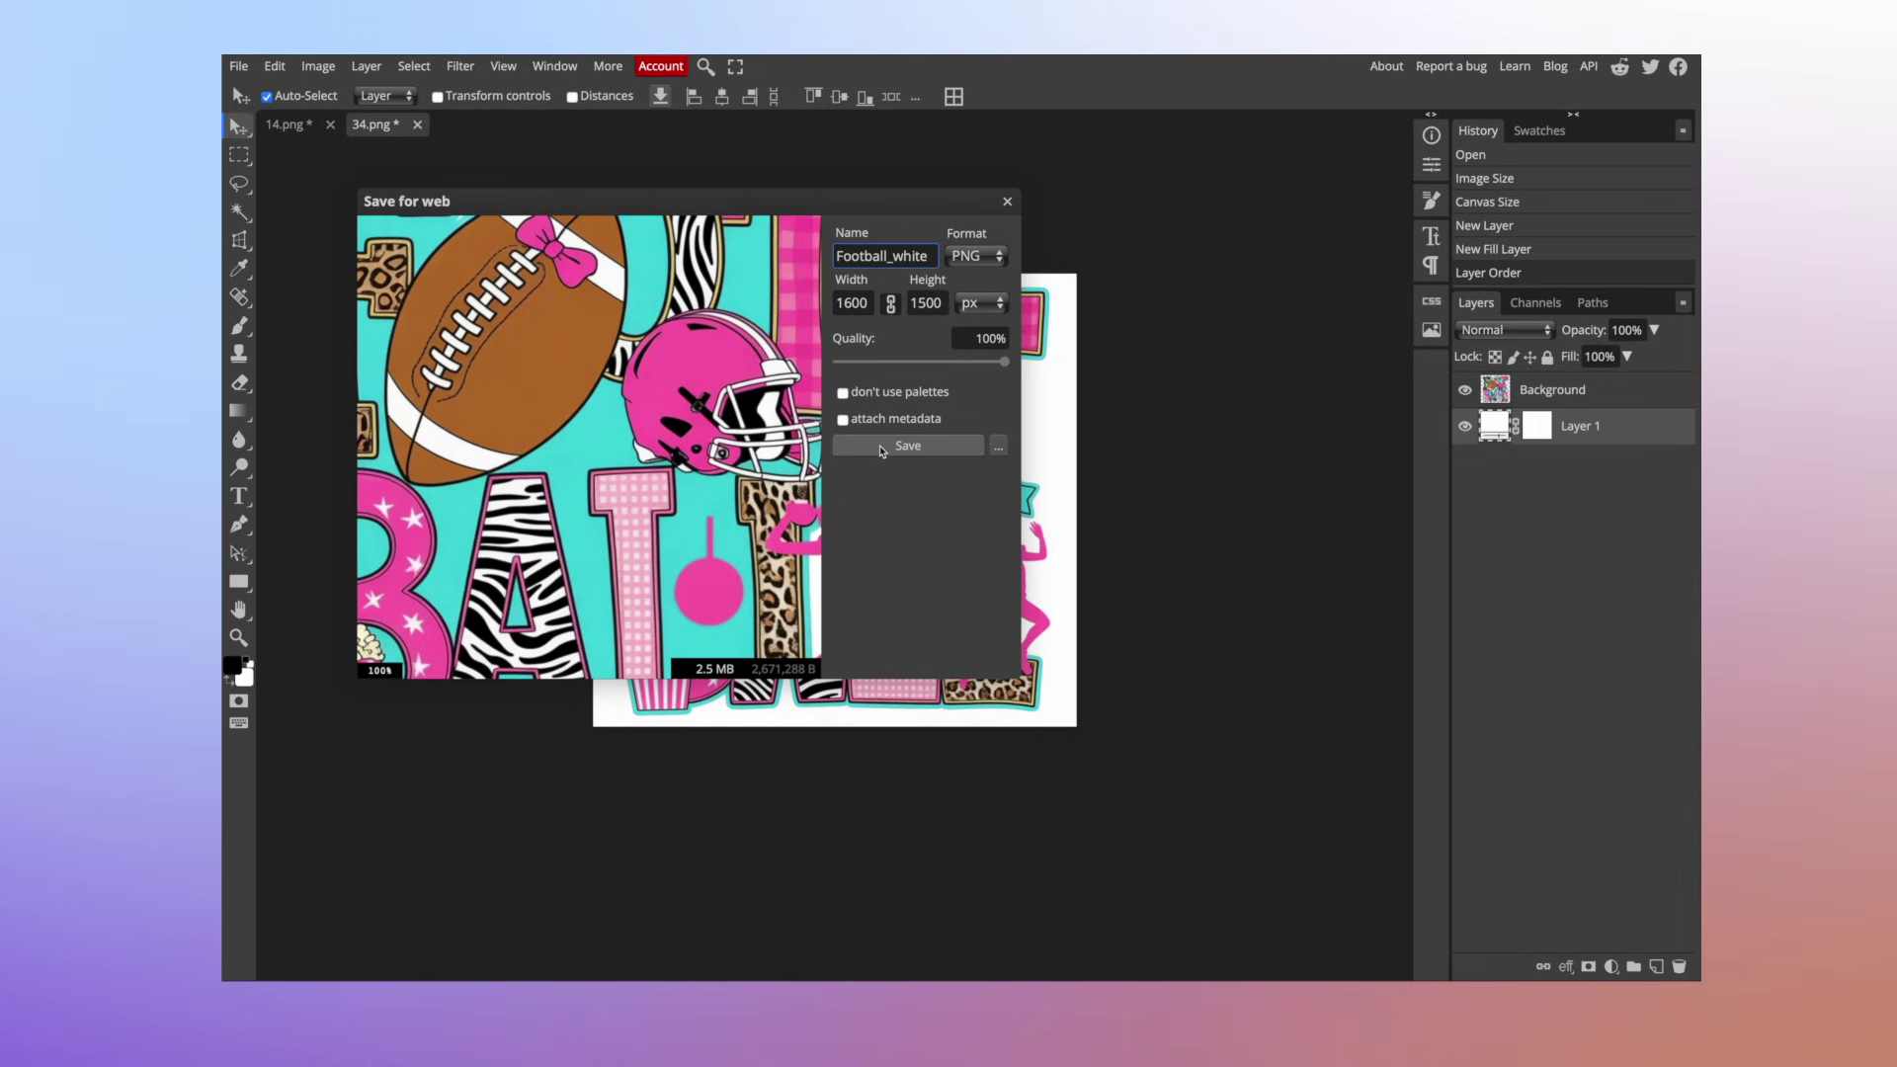
click(882, 447)
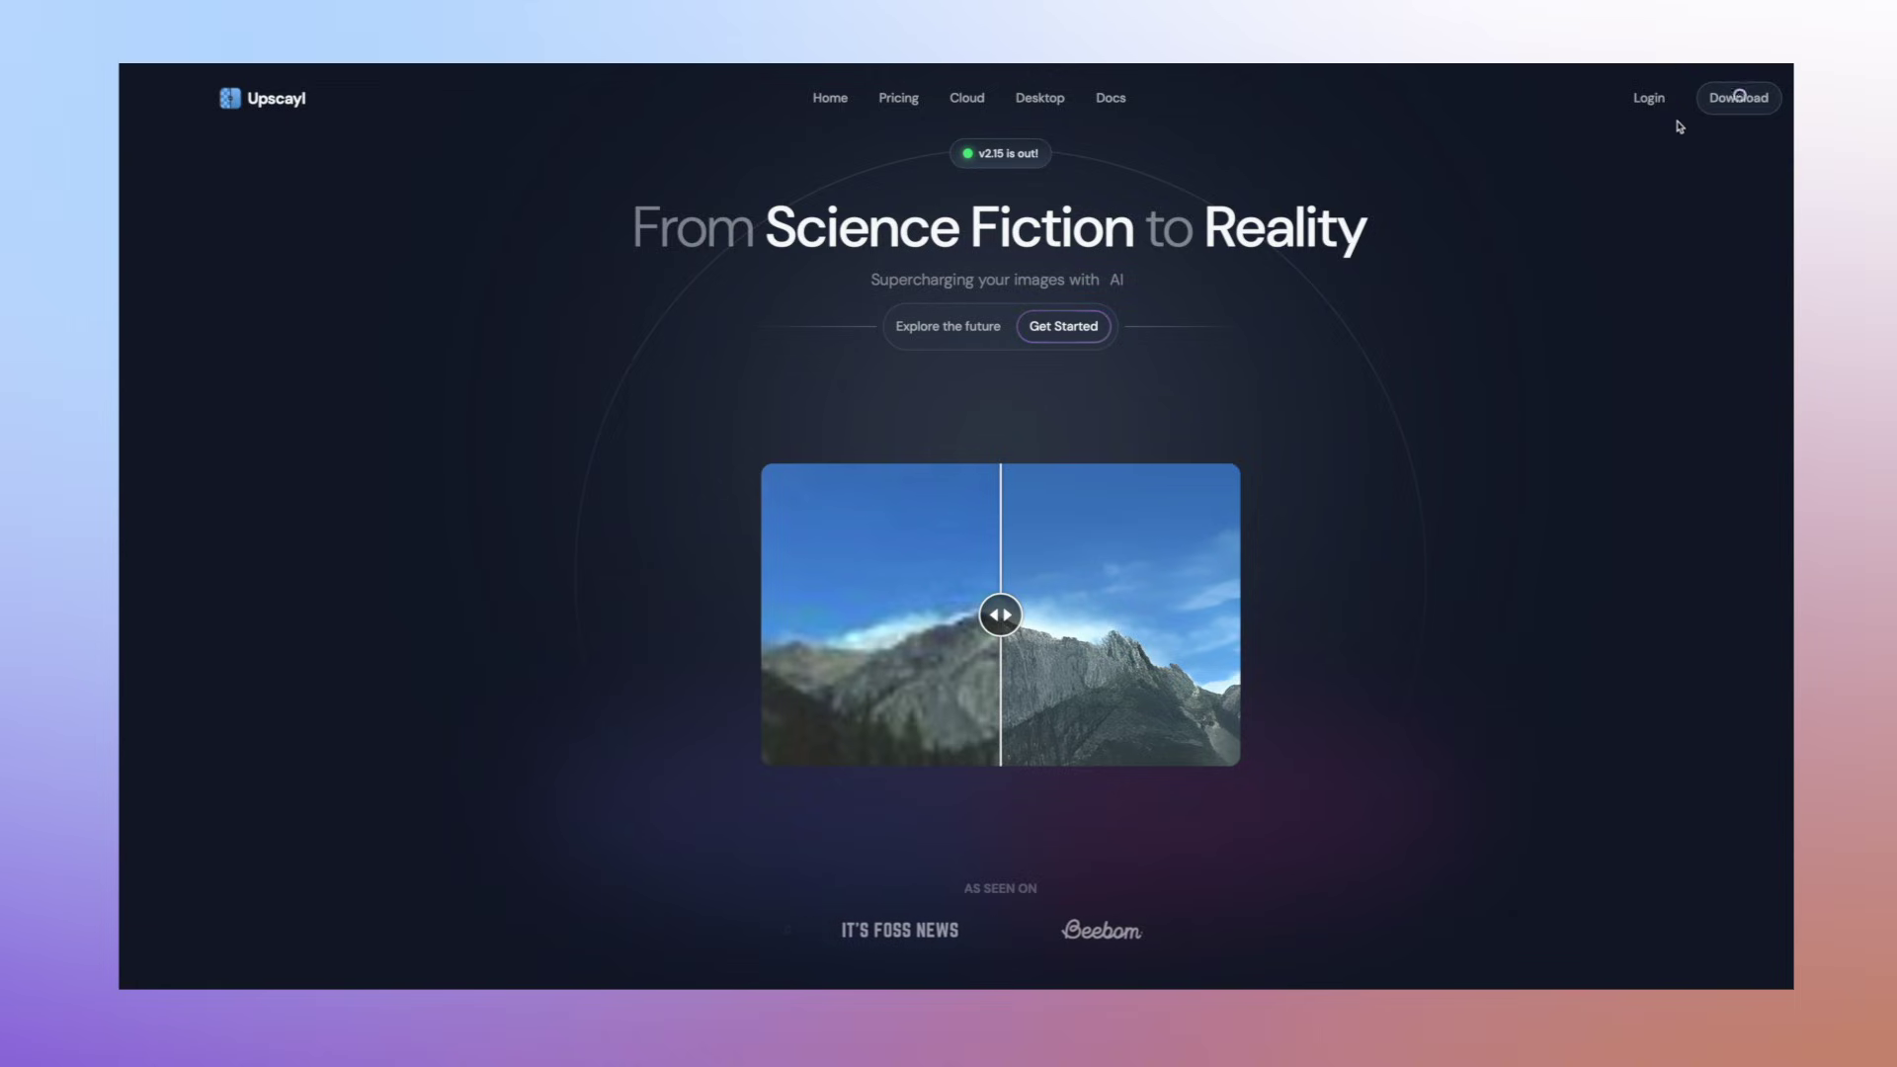
- Go to the Upscayl download page and expand Alternative Downloads to find your OS build
click(1733, 113)
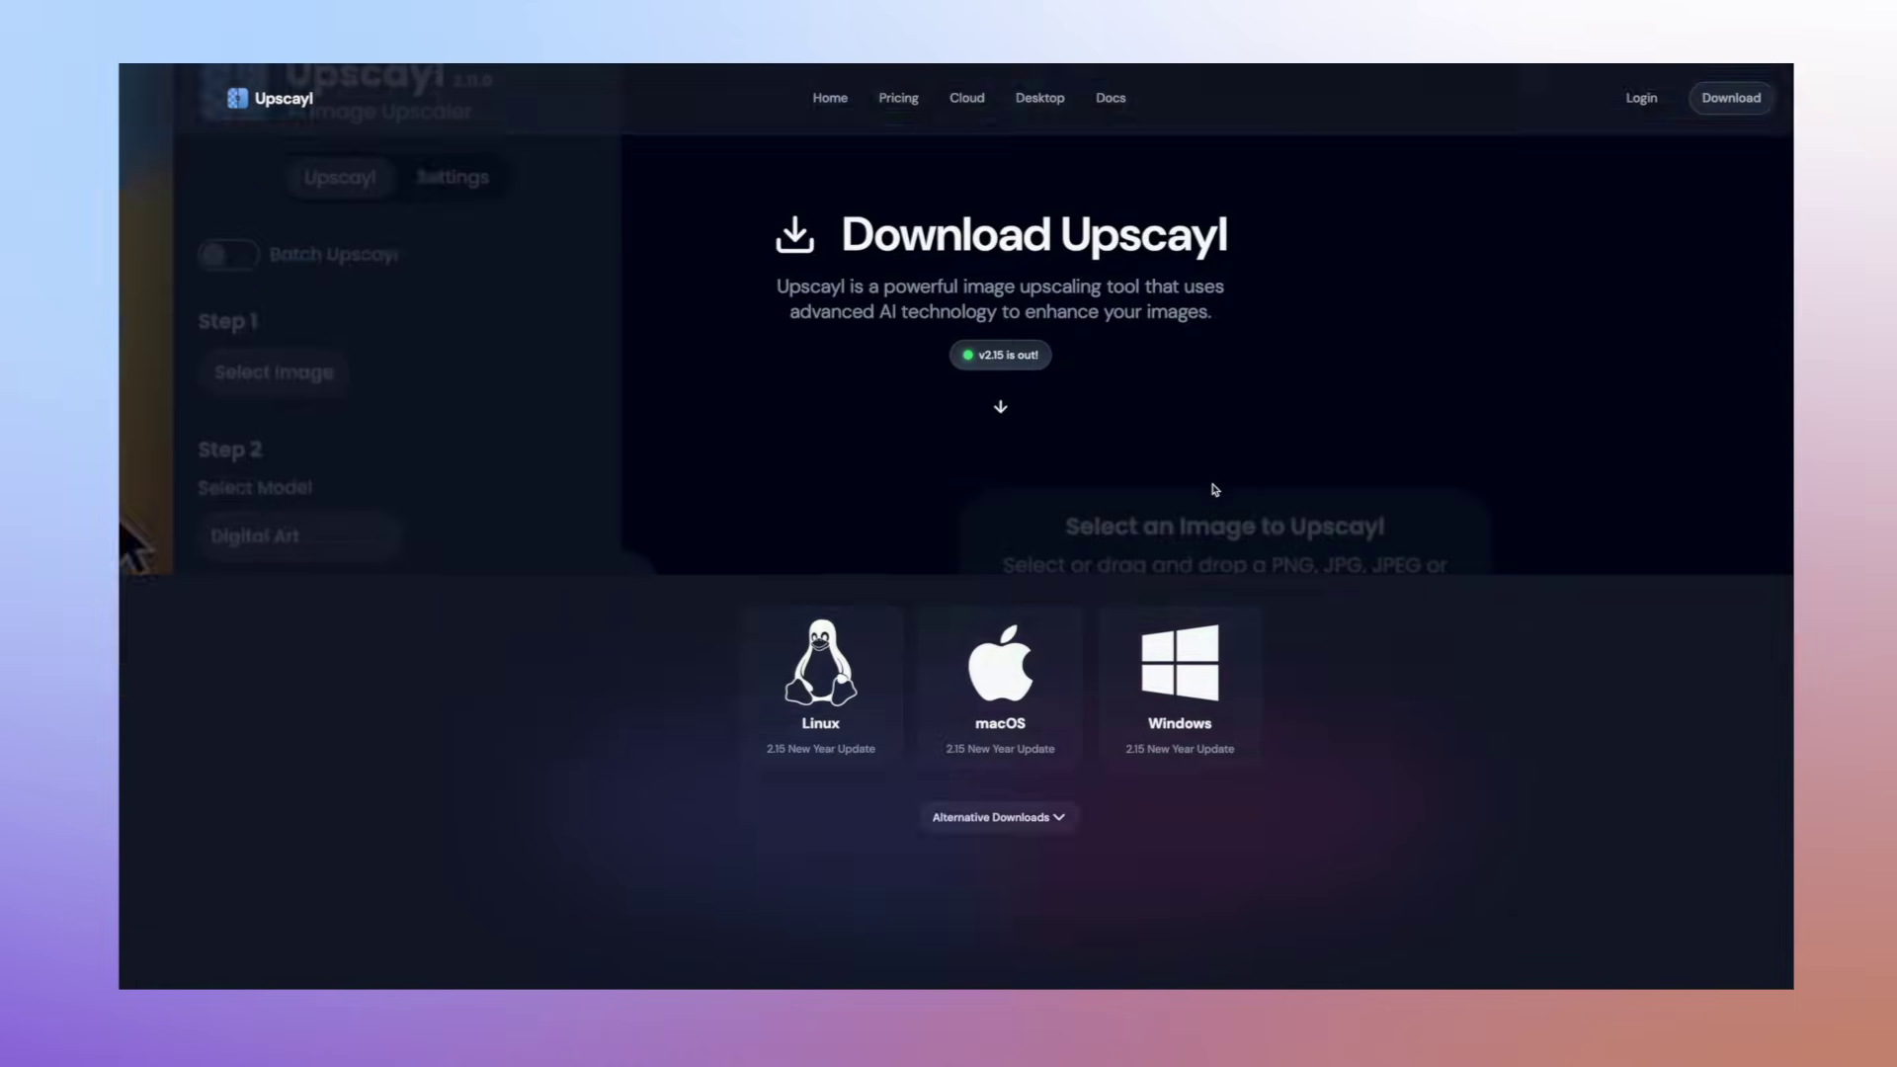
scroll(1216, 491, down, 1)
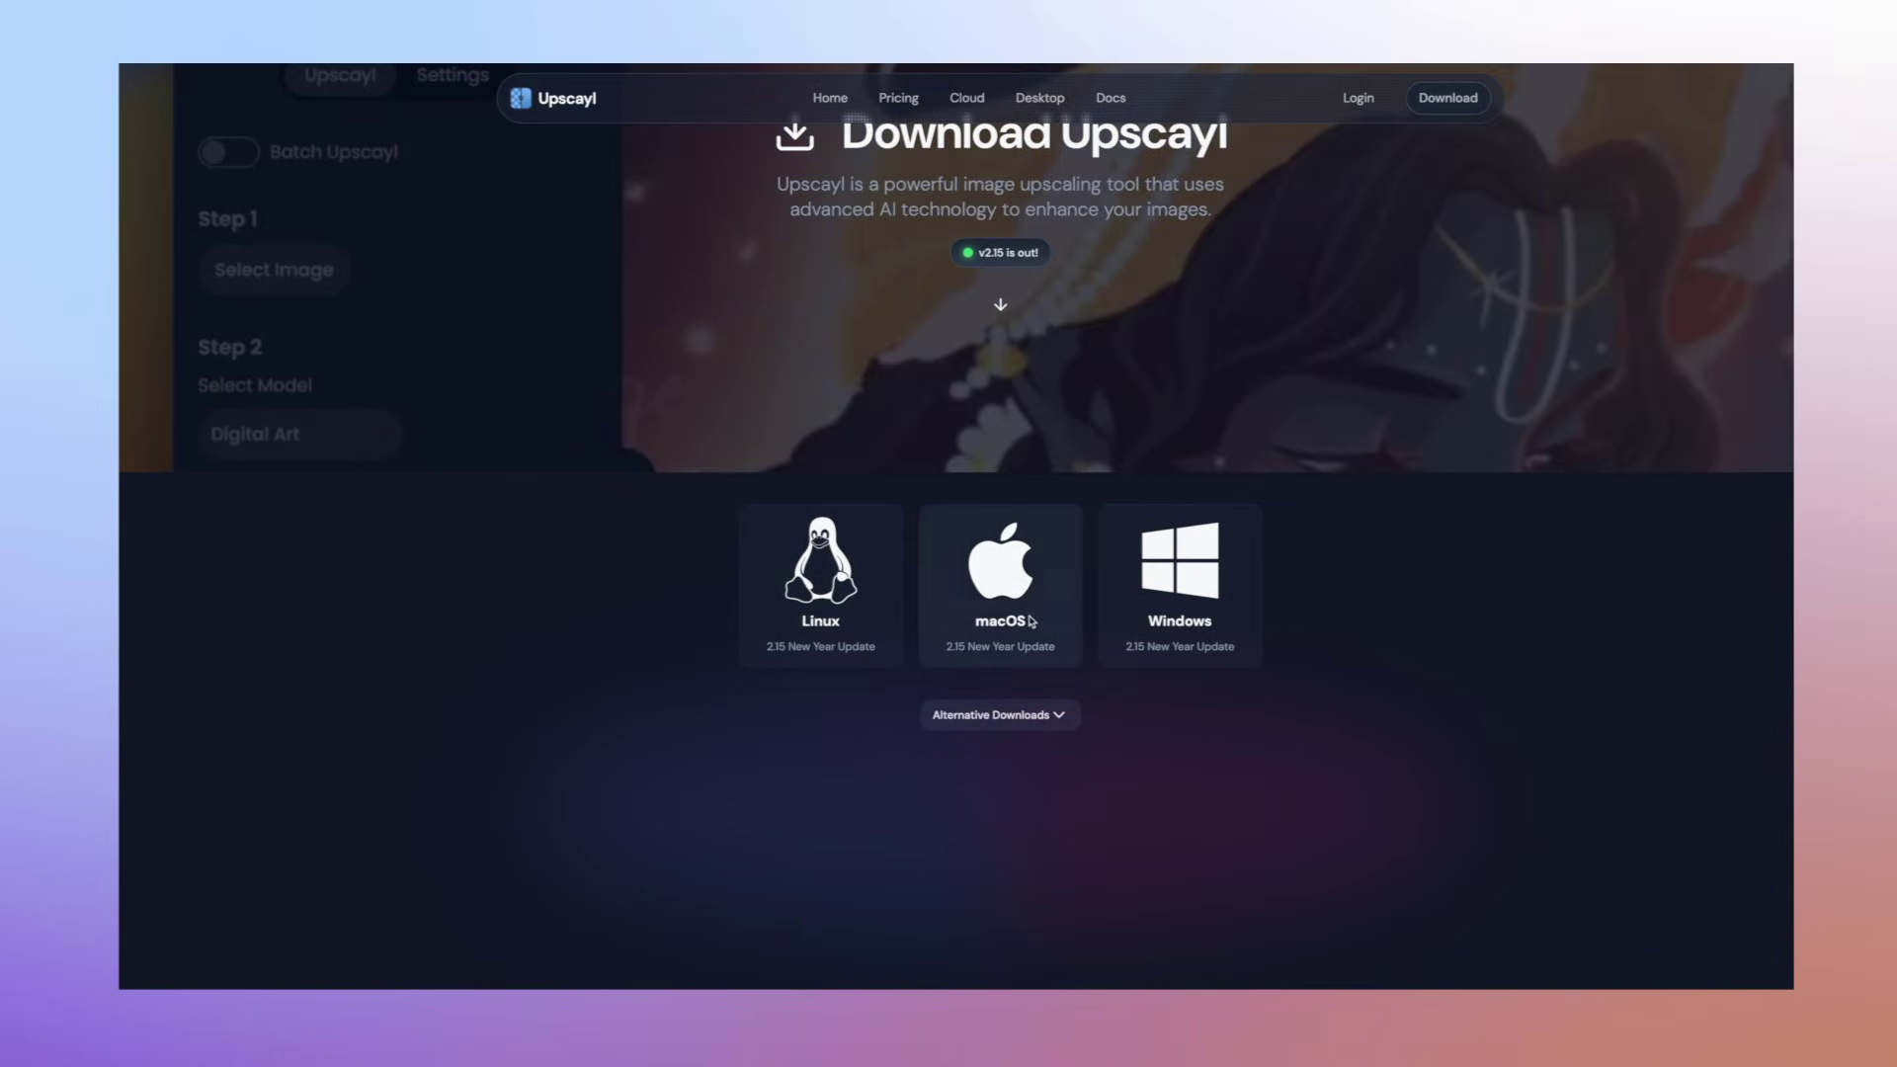
scroll(1306, 616, down, 1)
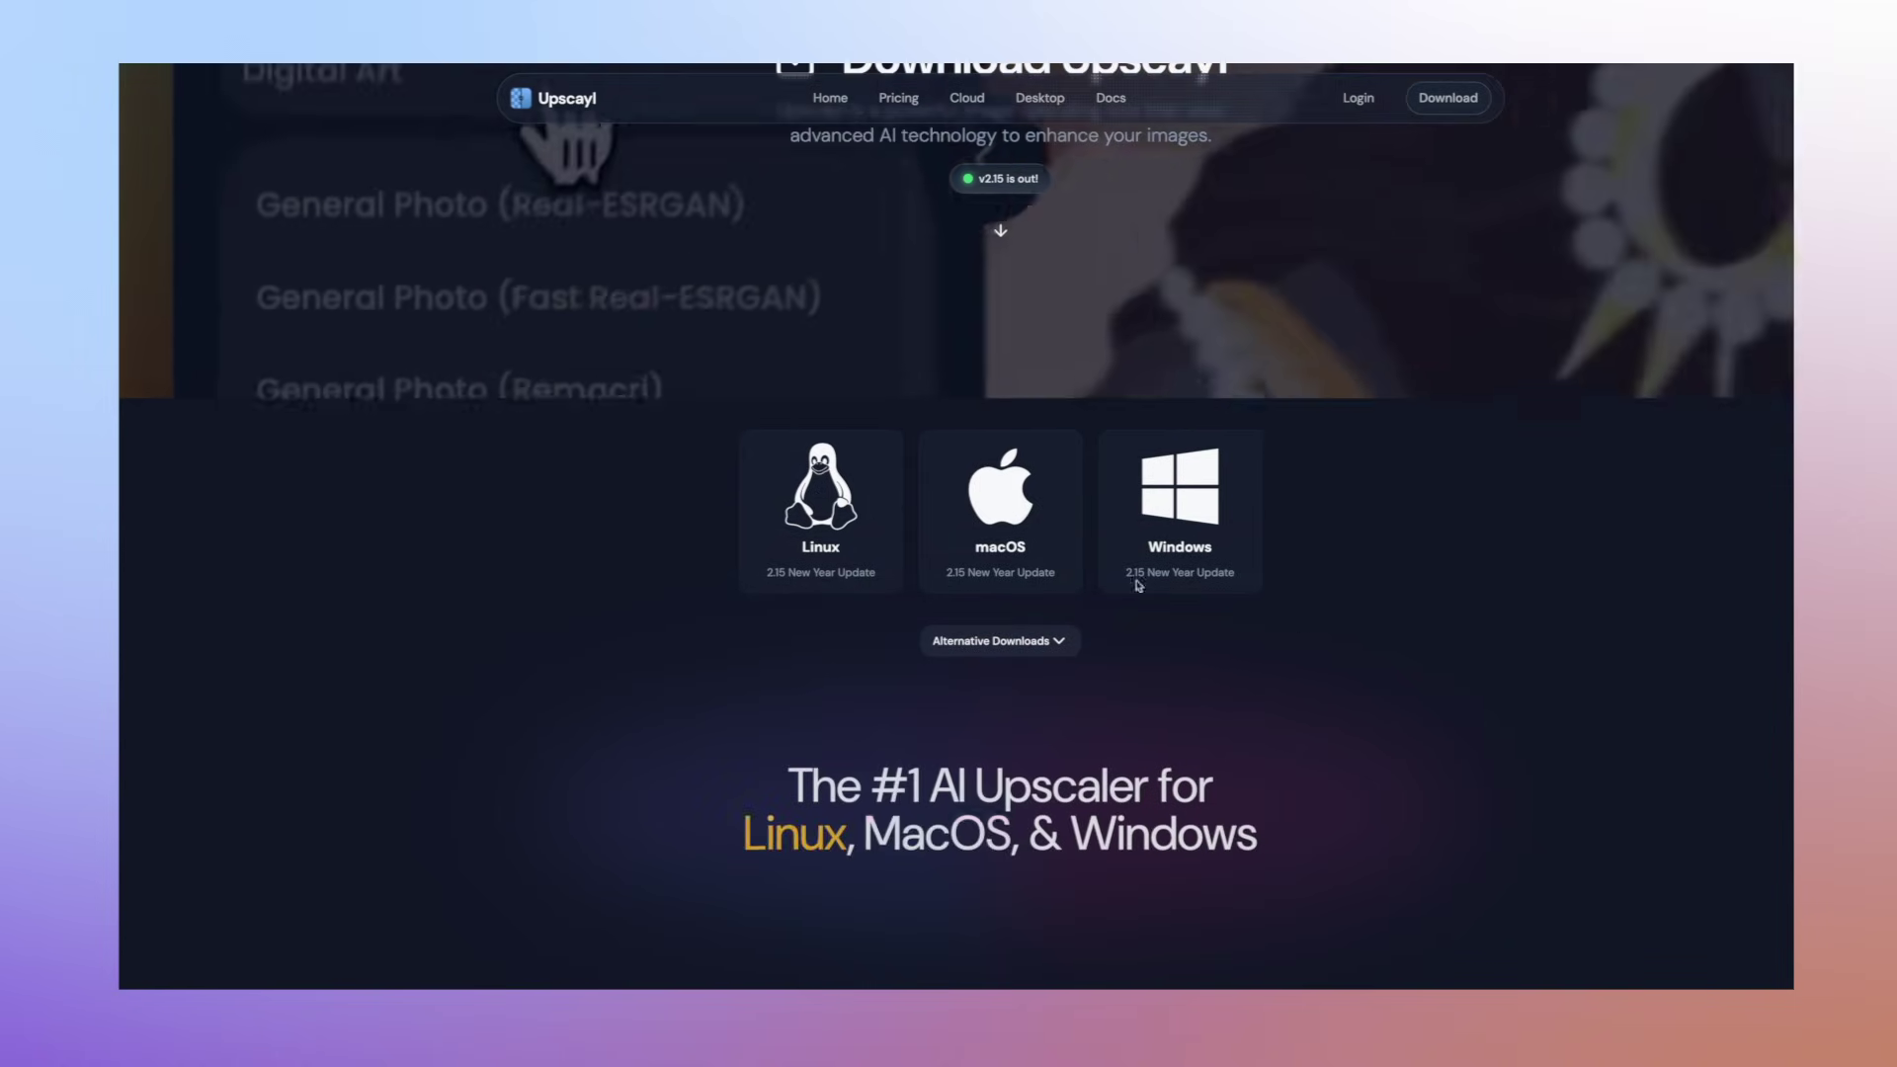
click(1053, 642)
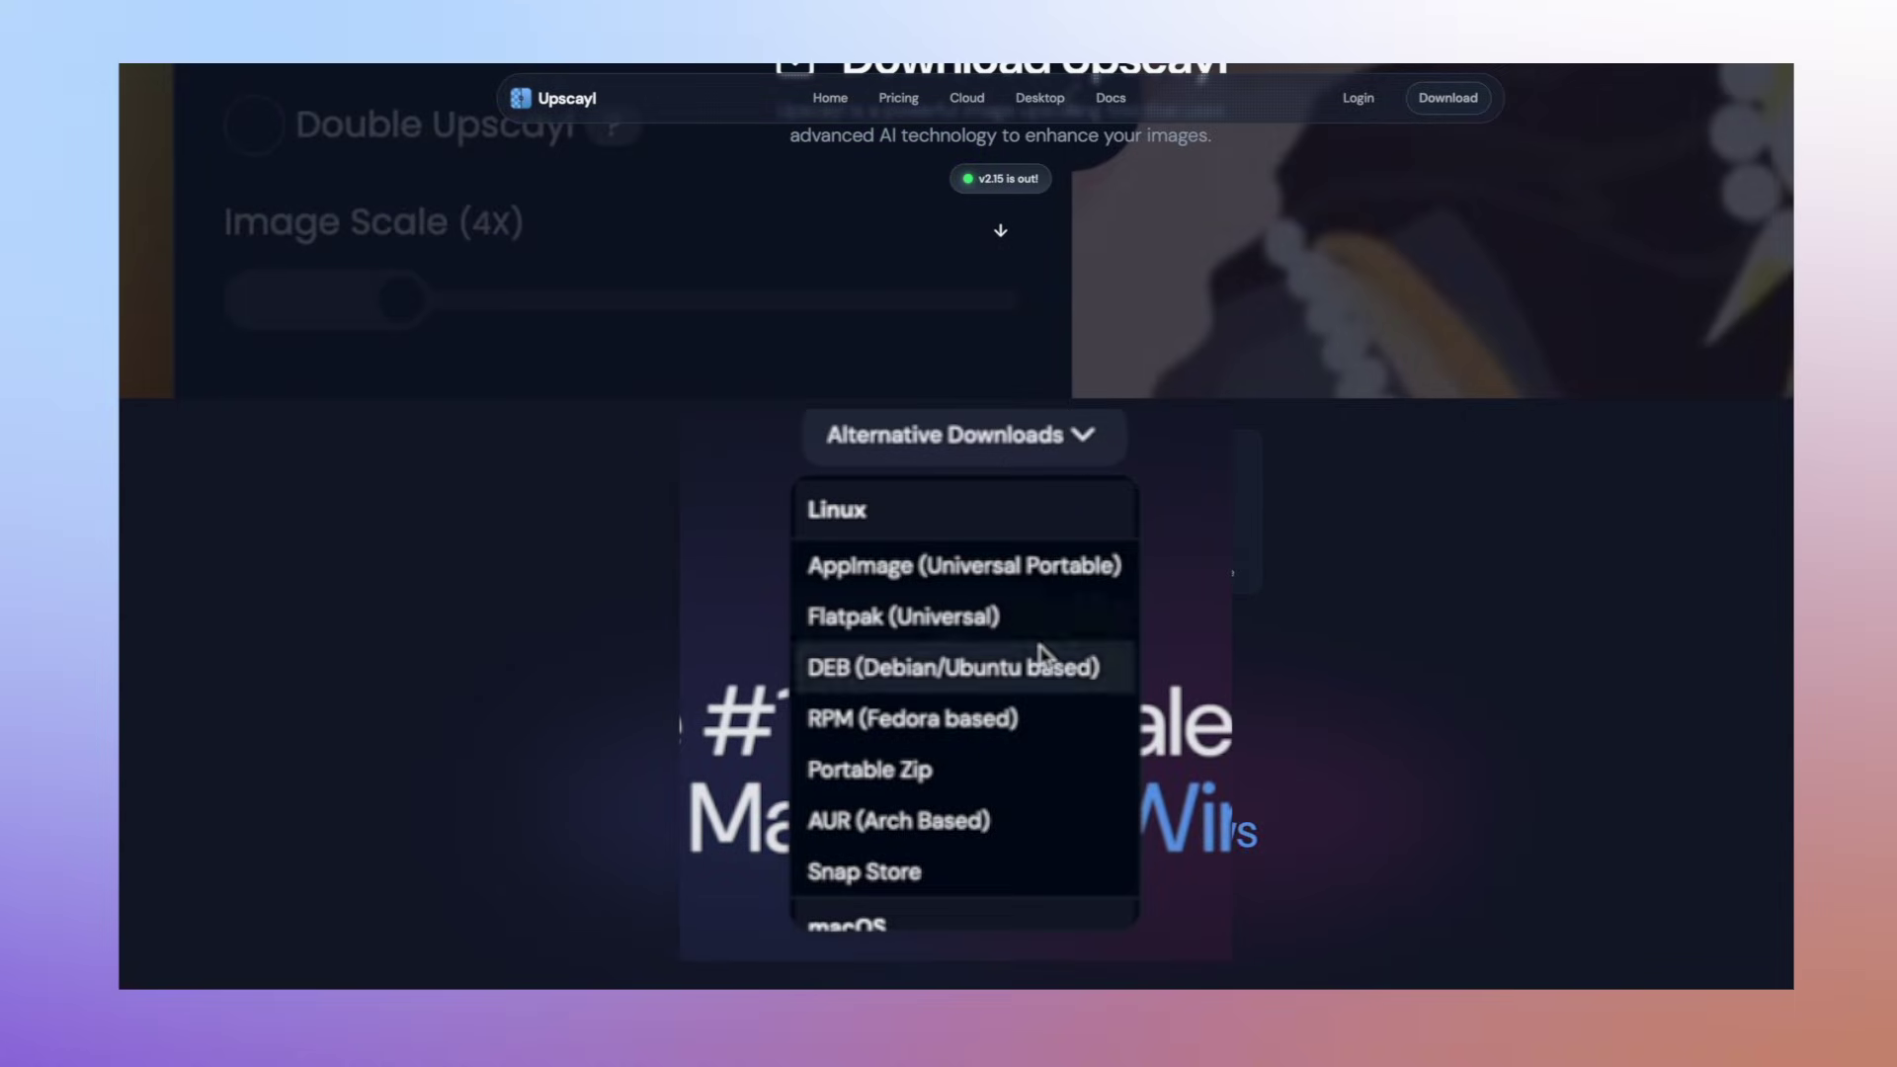
scroll(1041, 656, down, 3)
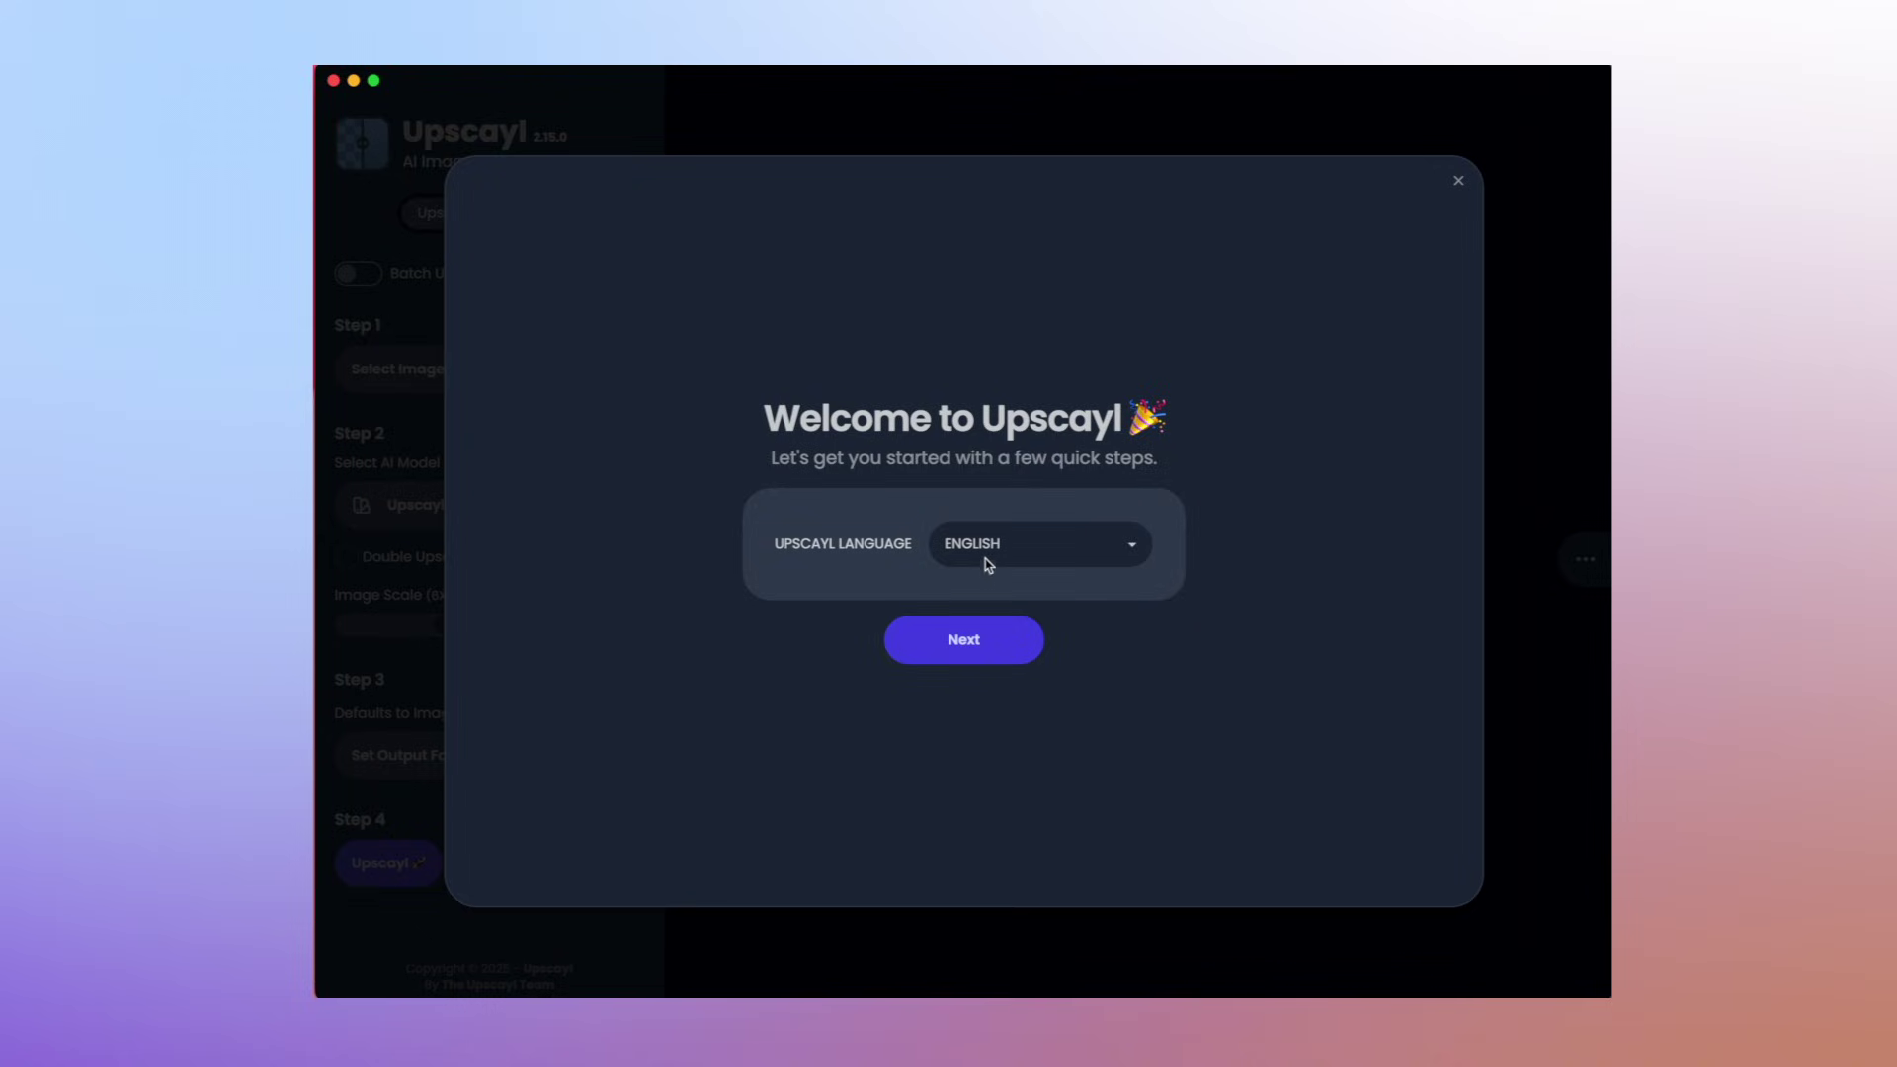
- Keep English, go through Upscayl's welcome setup to Get Started, and bring up the image picker
click(969, 635)
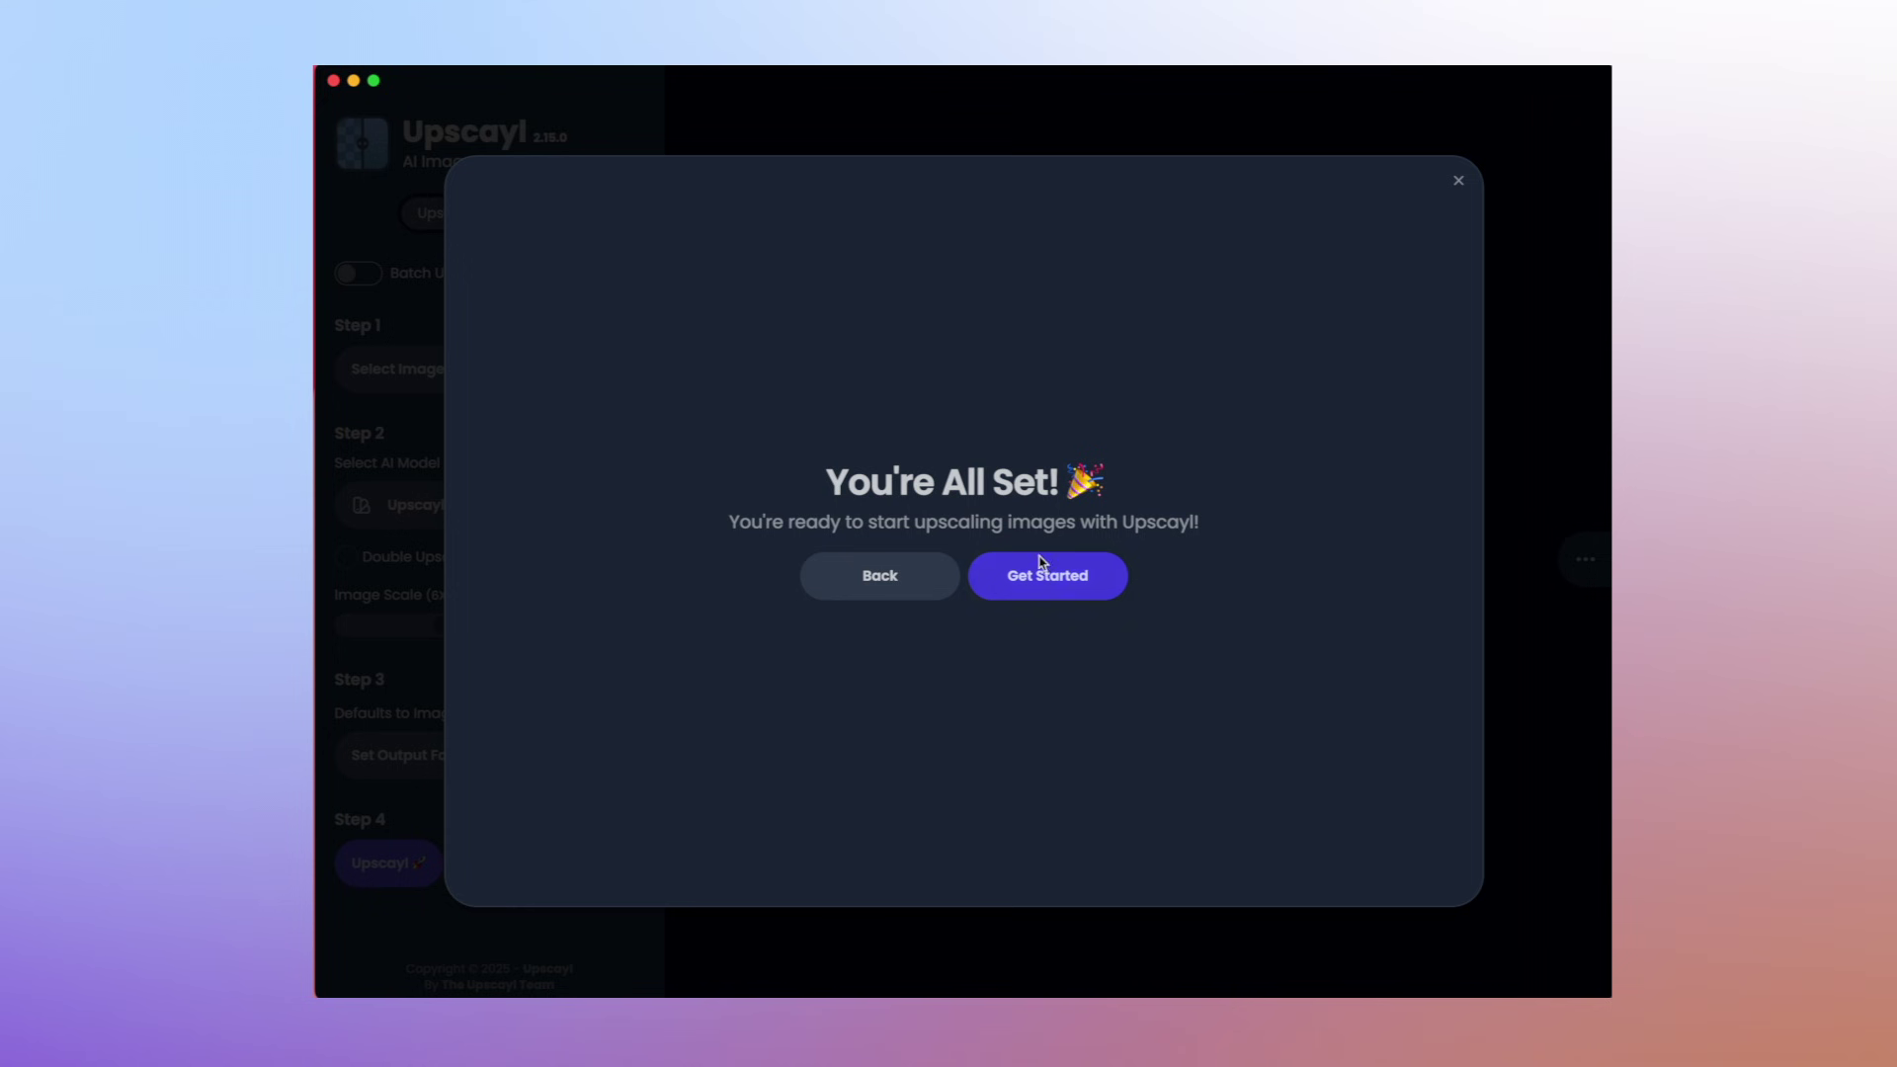
click(1042, 565)
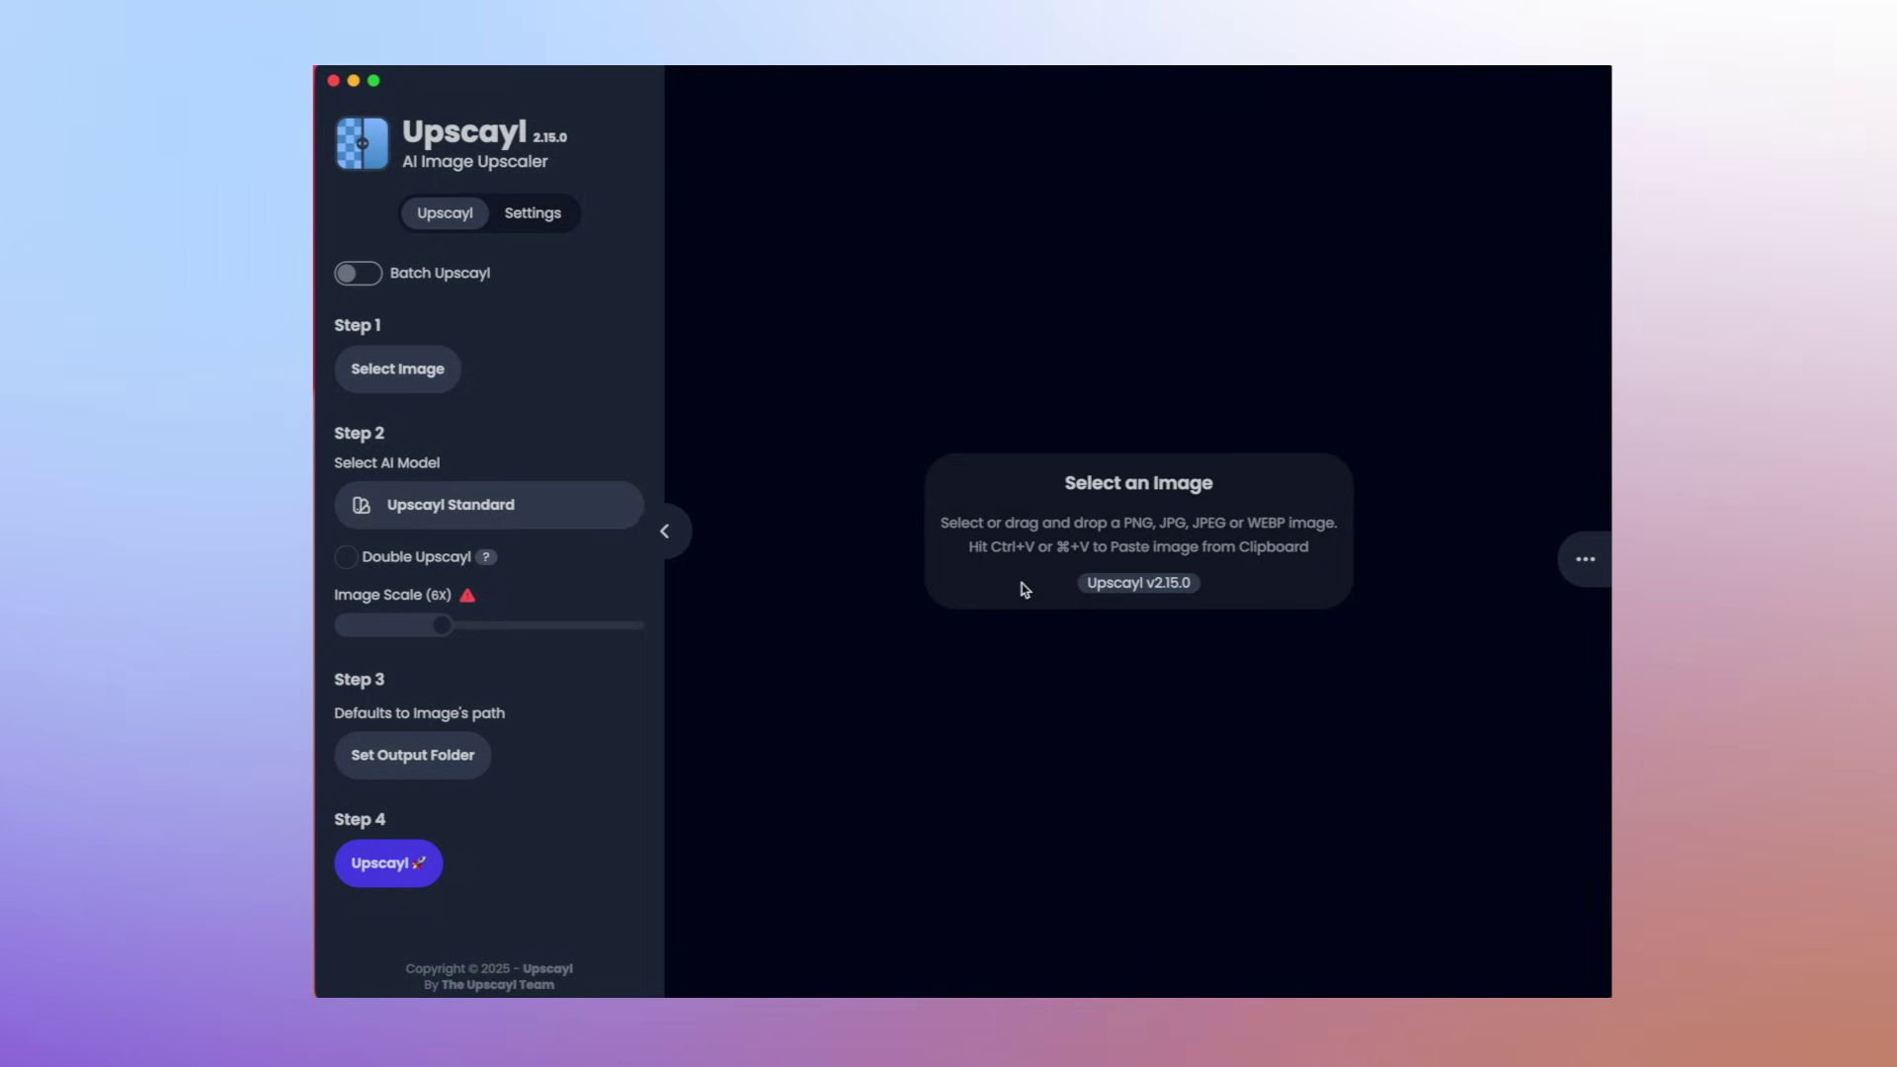
click(419, 372)
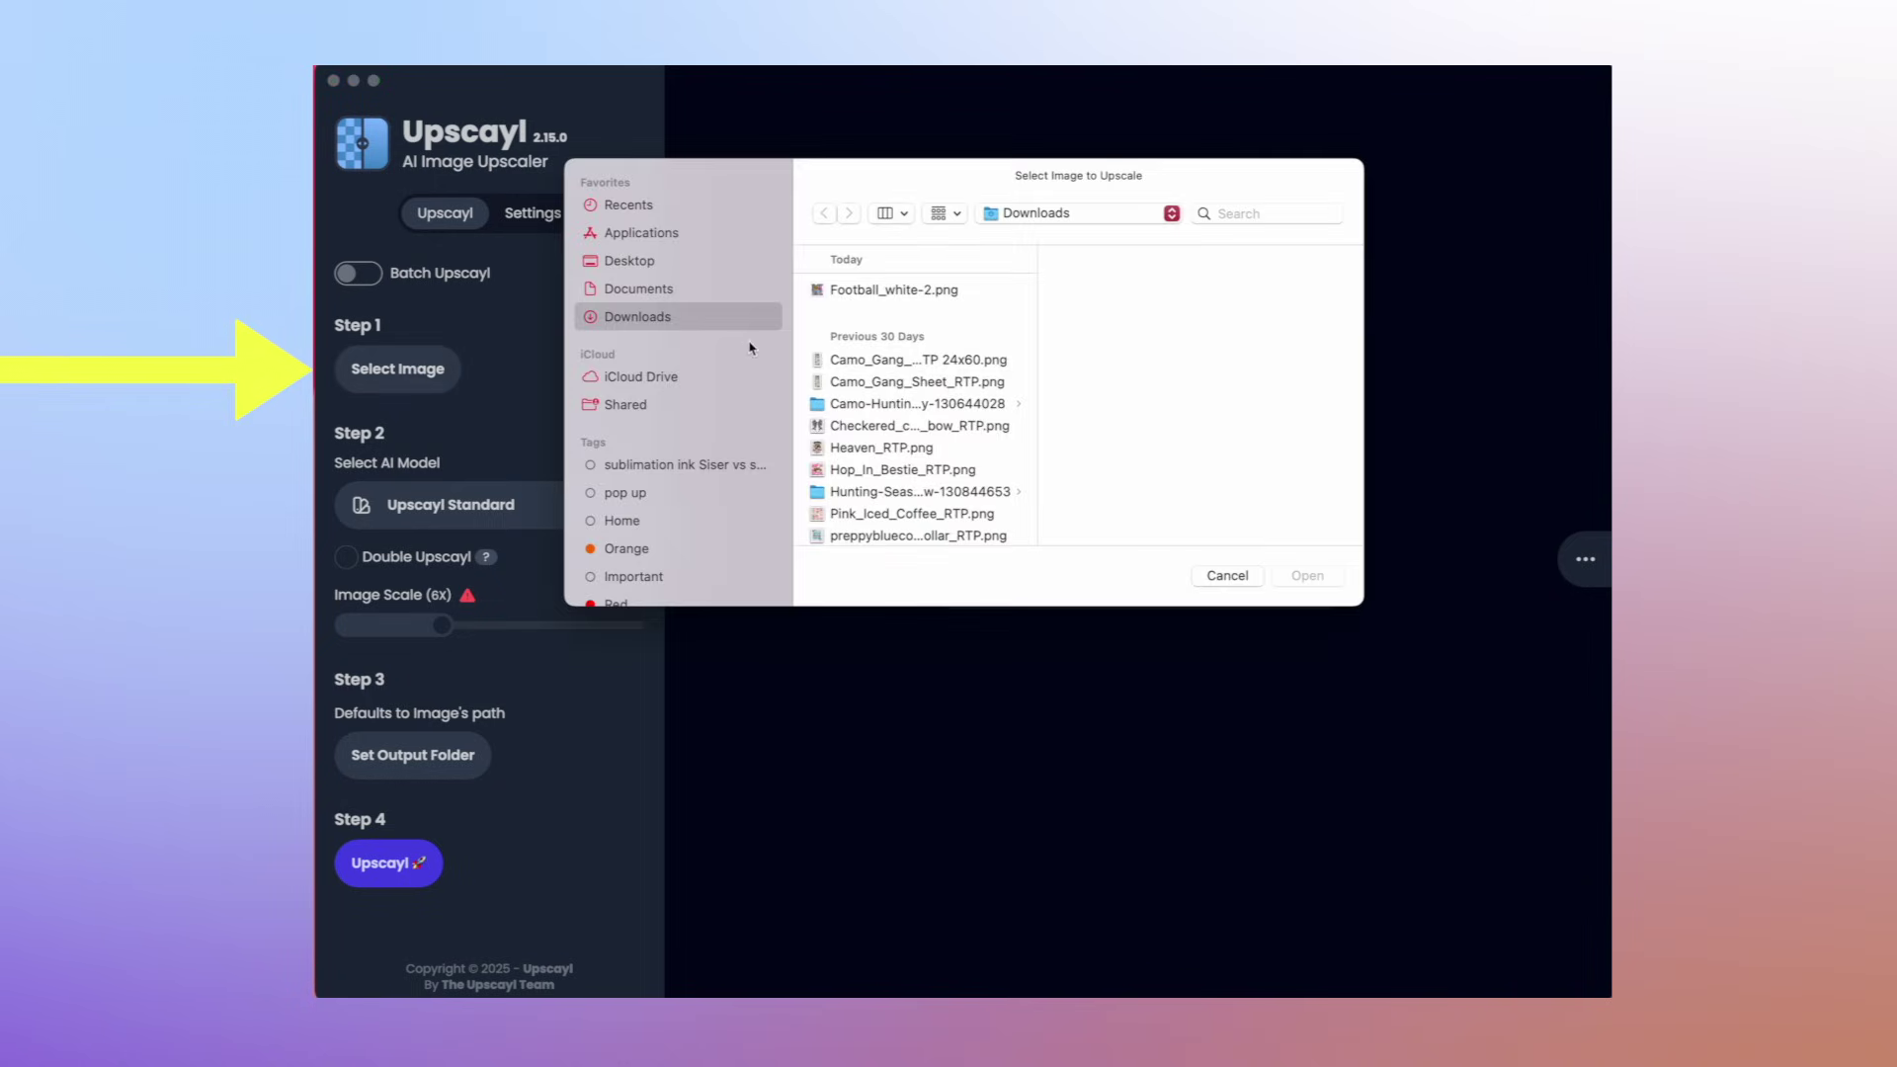
- Load Football_white-2.png and upscale it 4x with Upscayl Standard to 6400x6000
click(865, 290)
click(1305, 577)
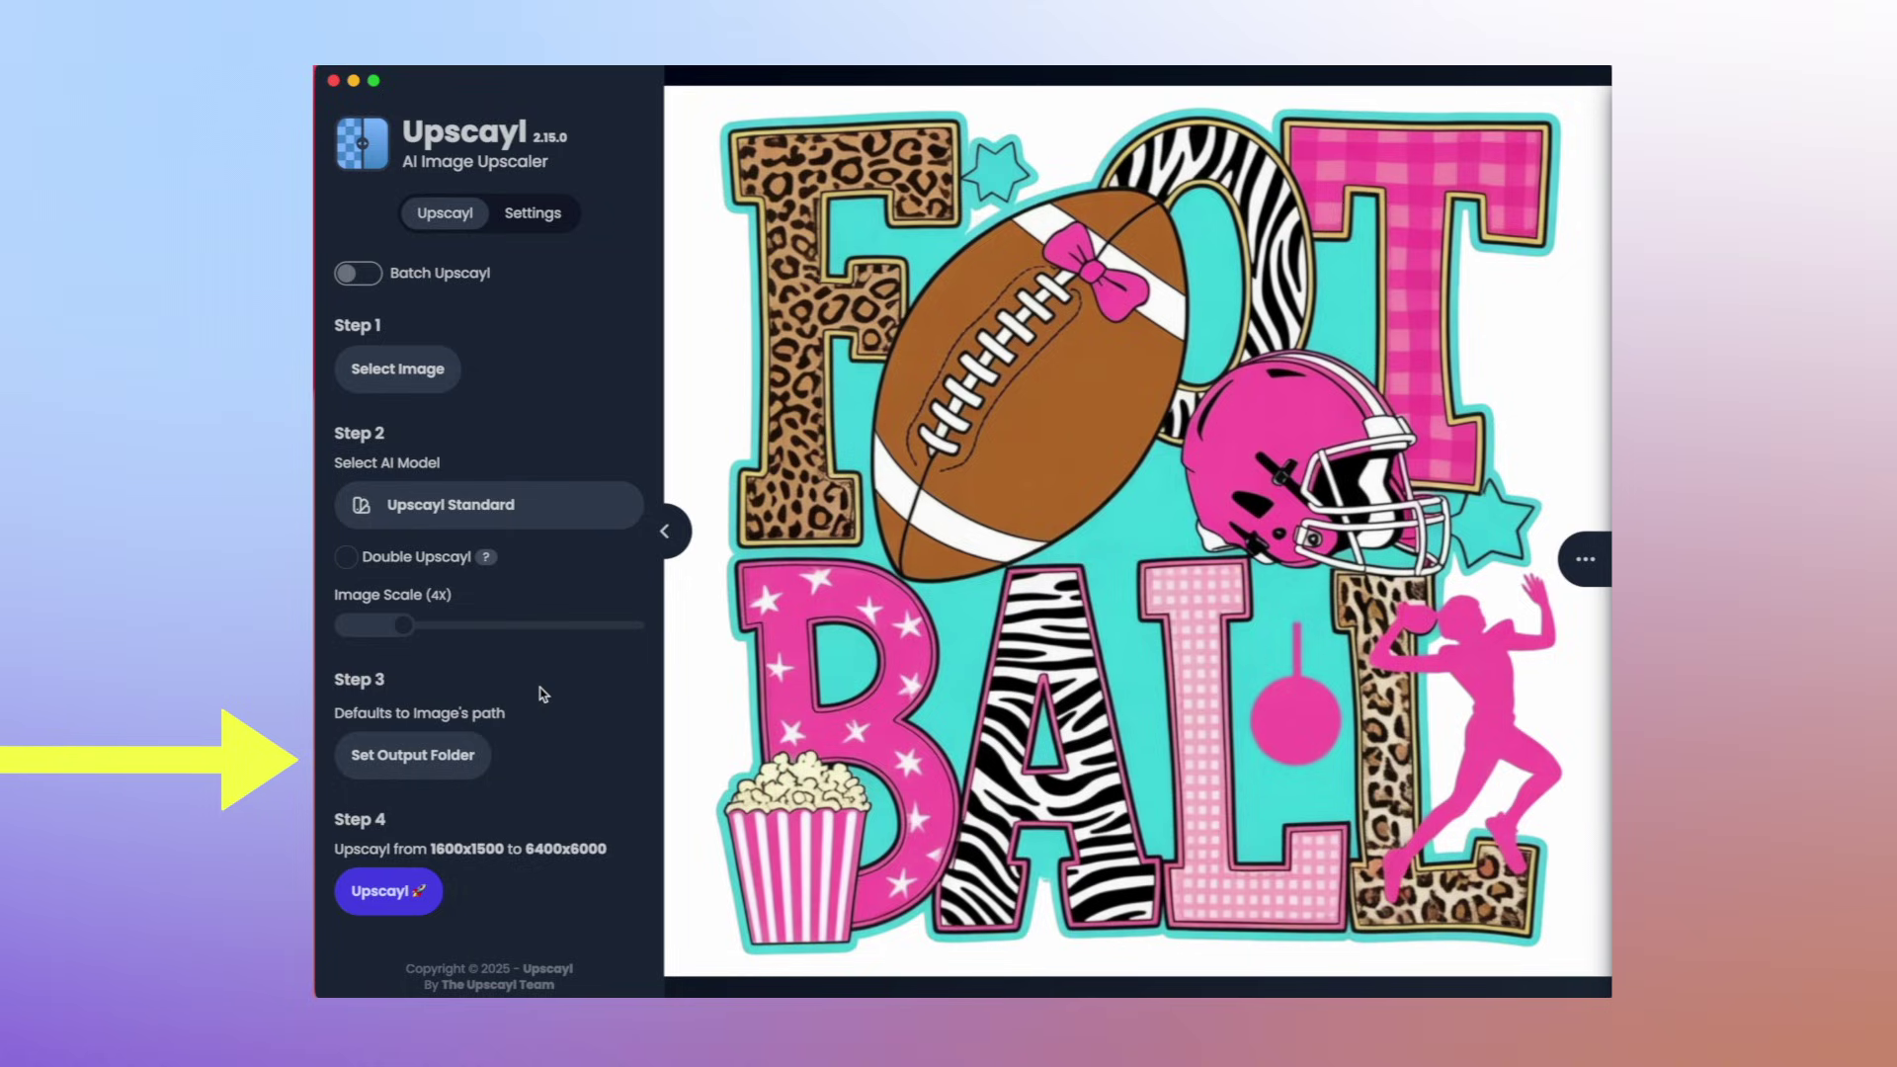
mouse_move(447, 758)
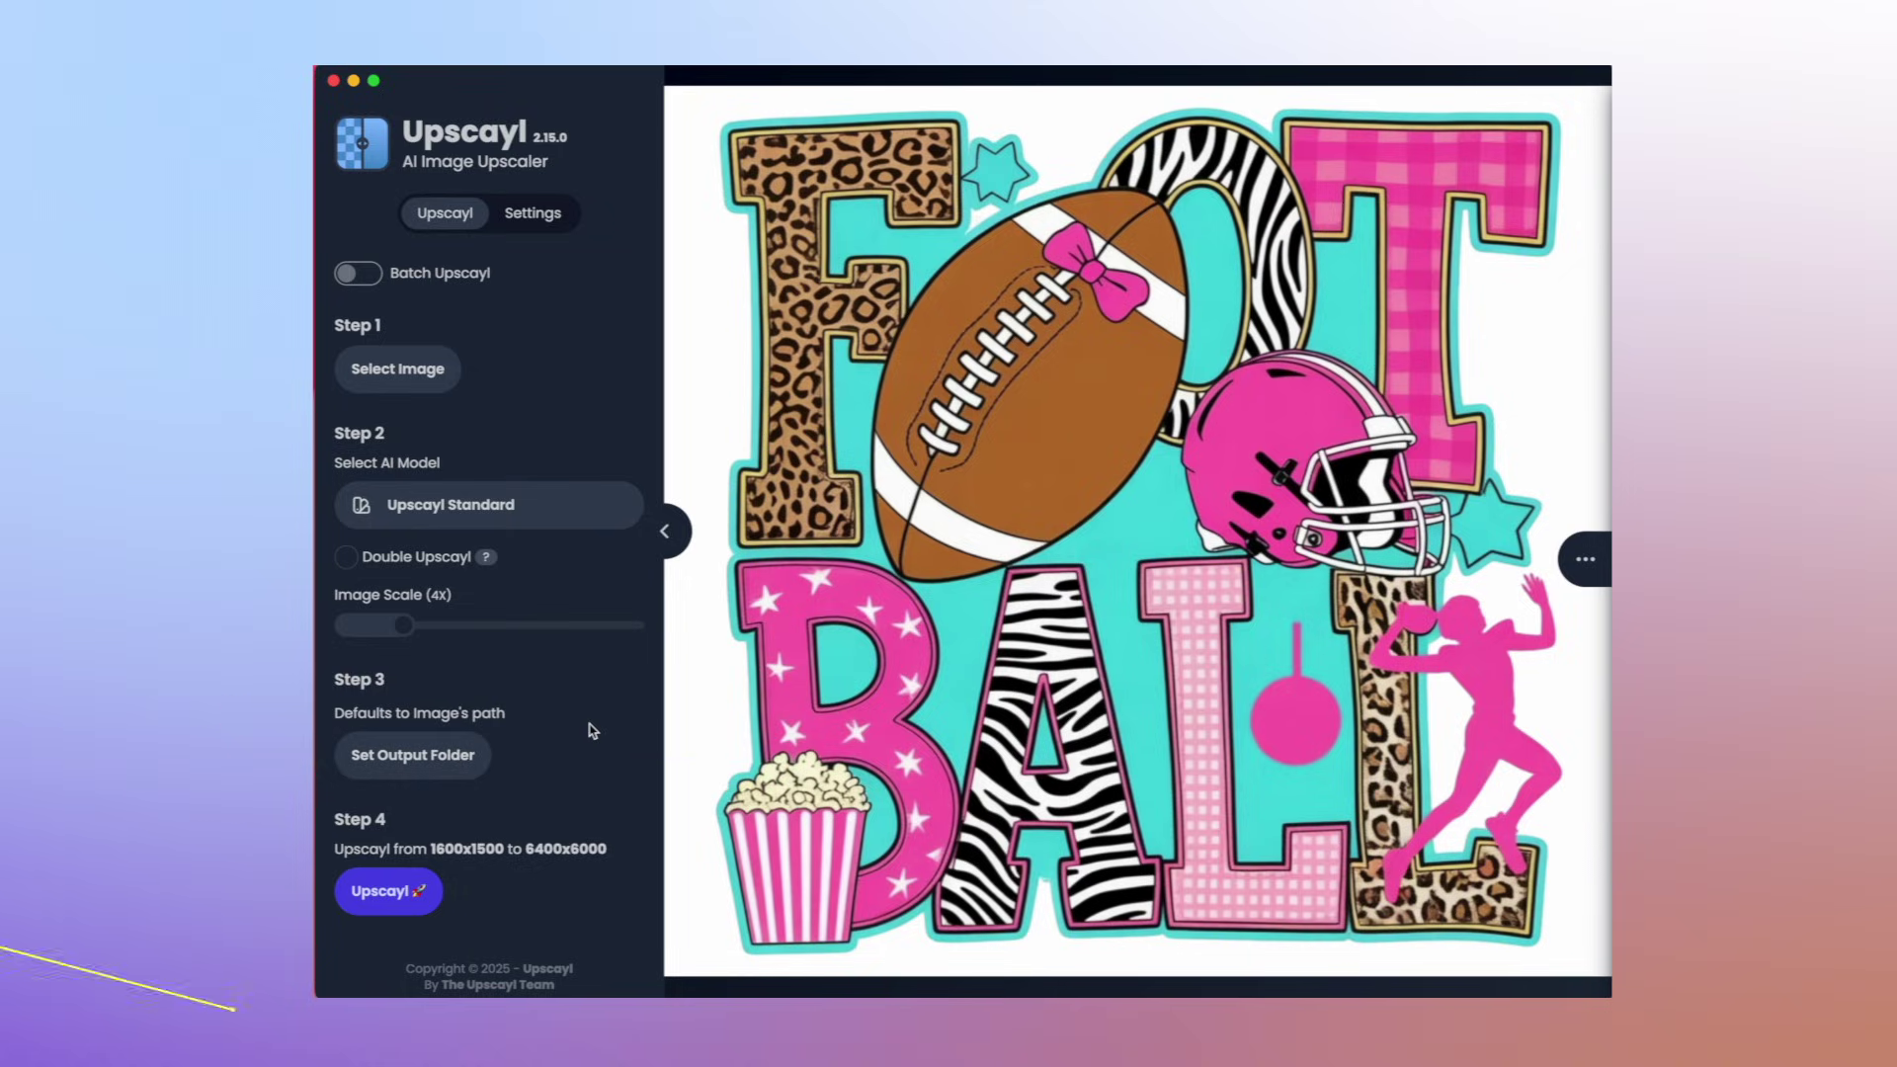
click(391, 892)
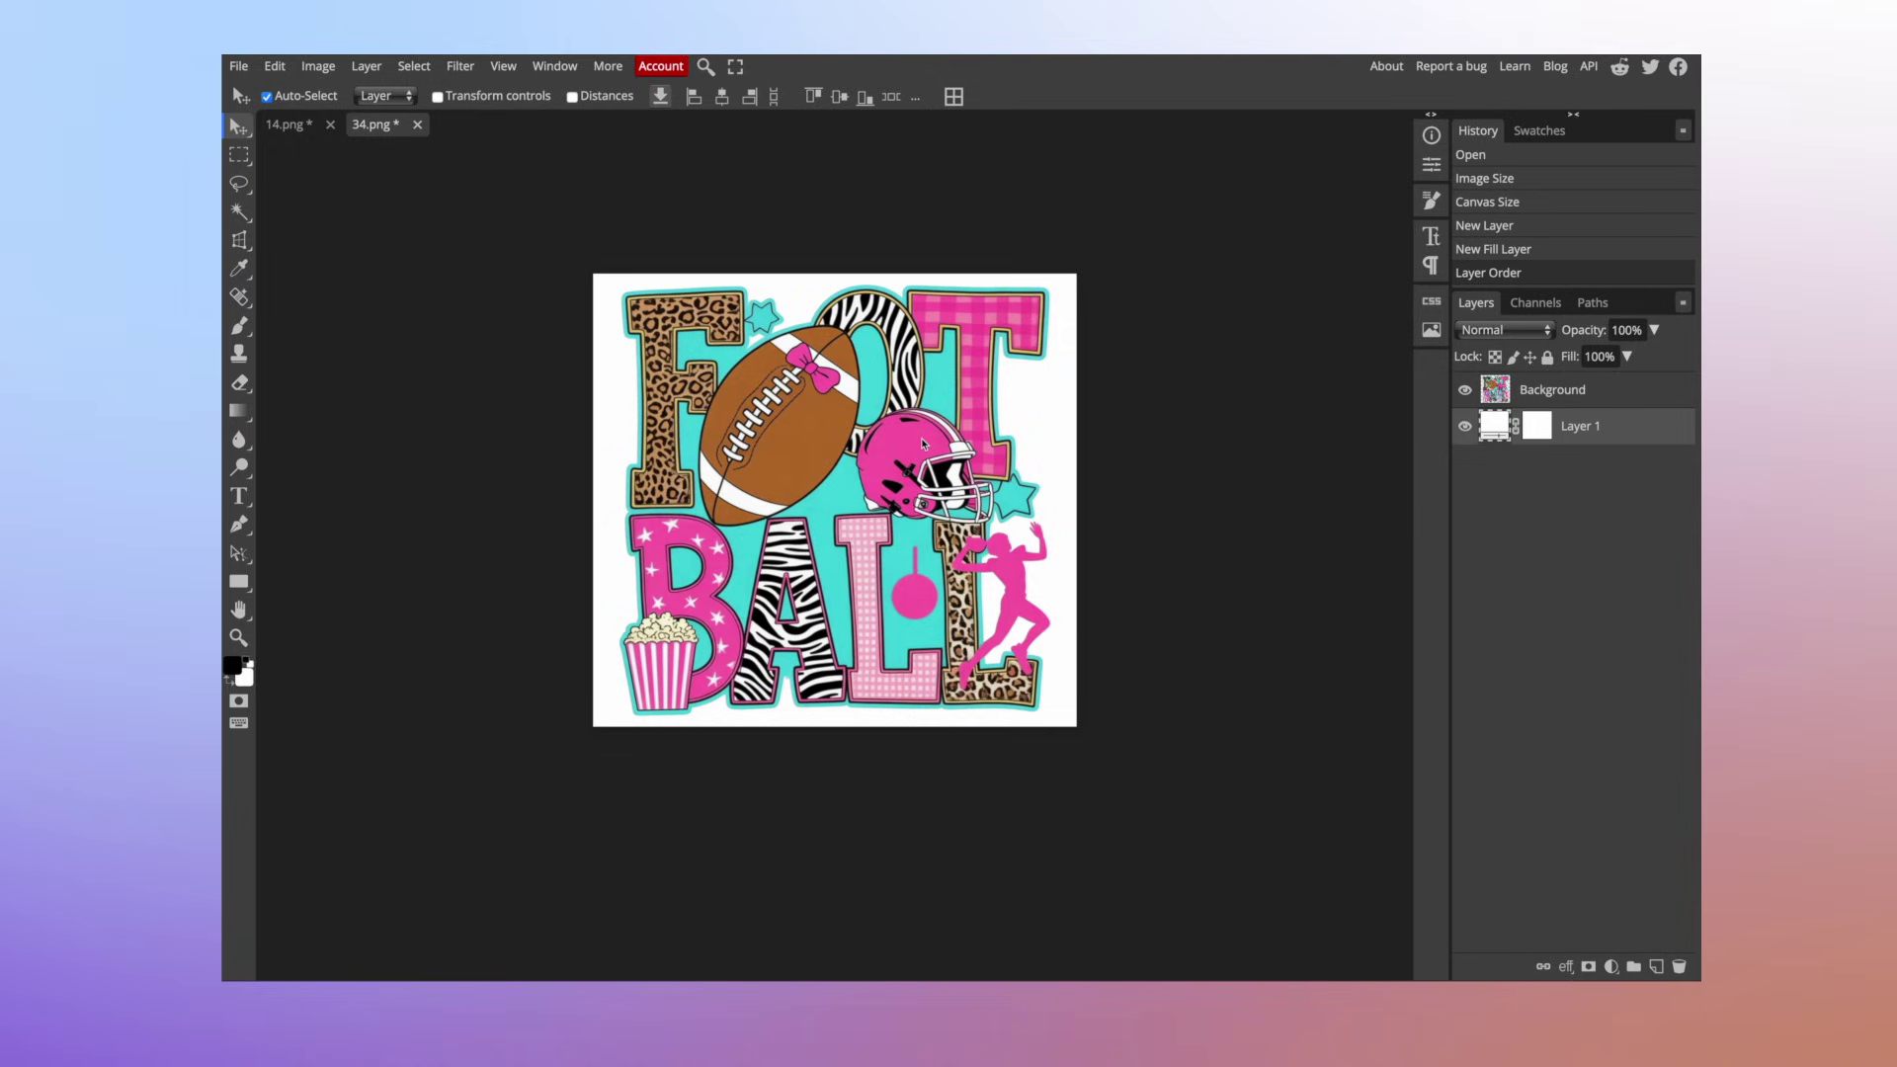
- Pick the upscayl-standard-4x football PNG from Downloads in File > Open
scroll(924, 443, up, 3)
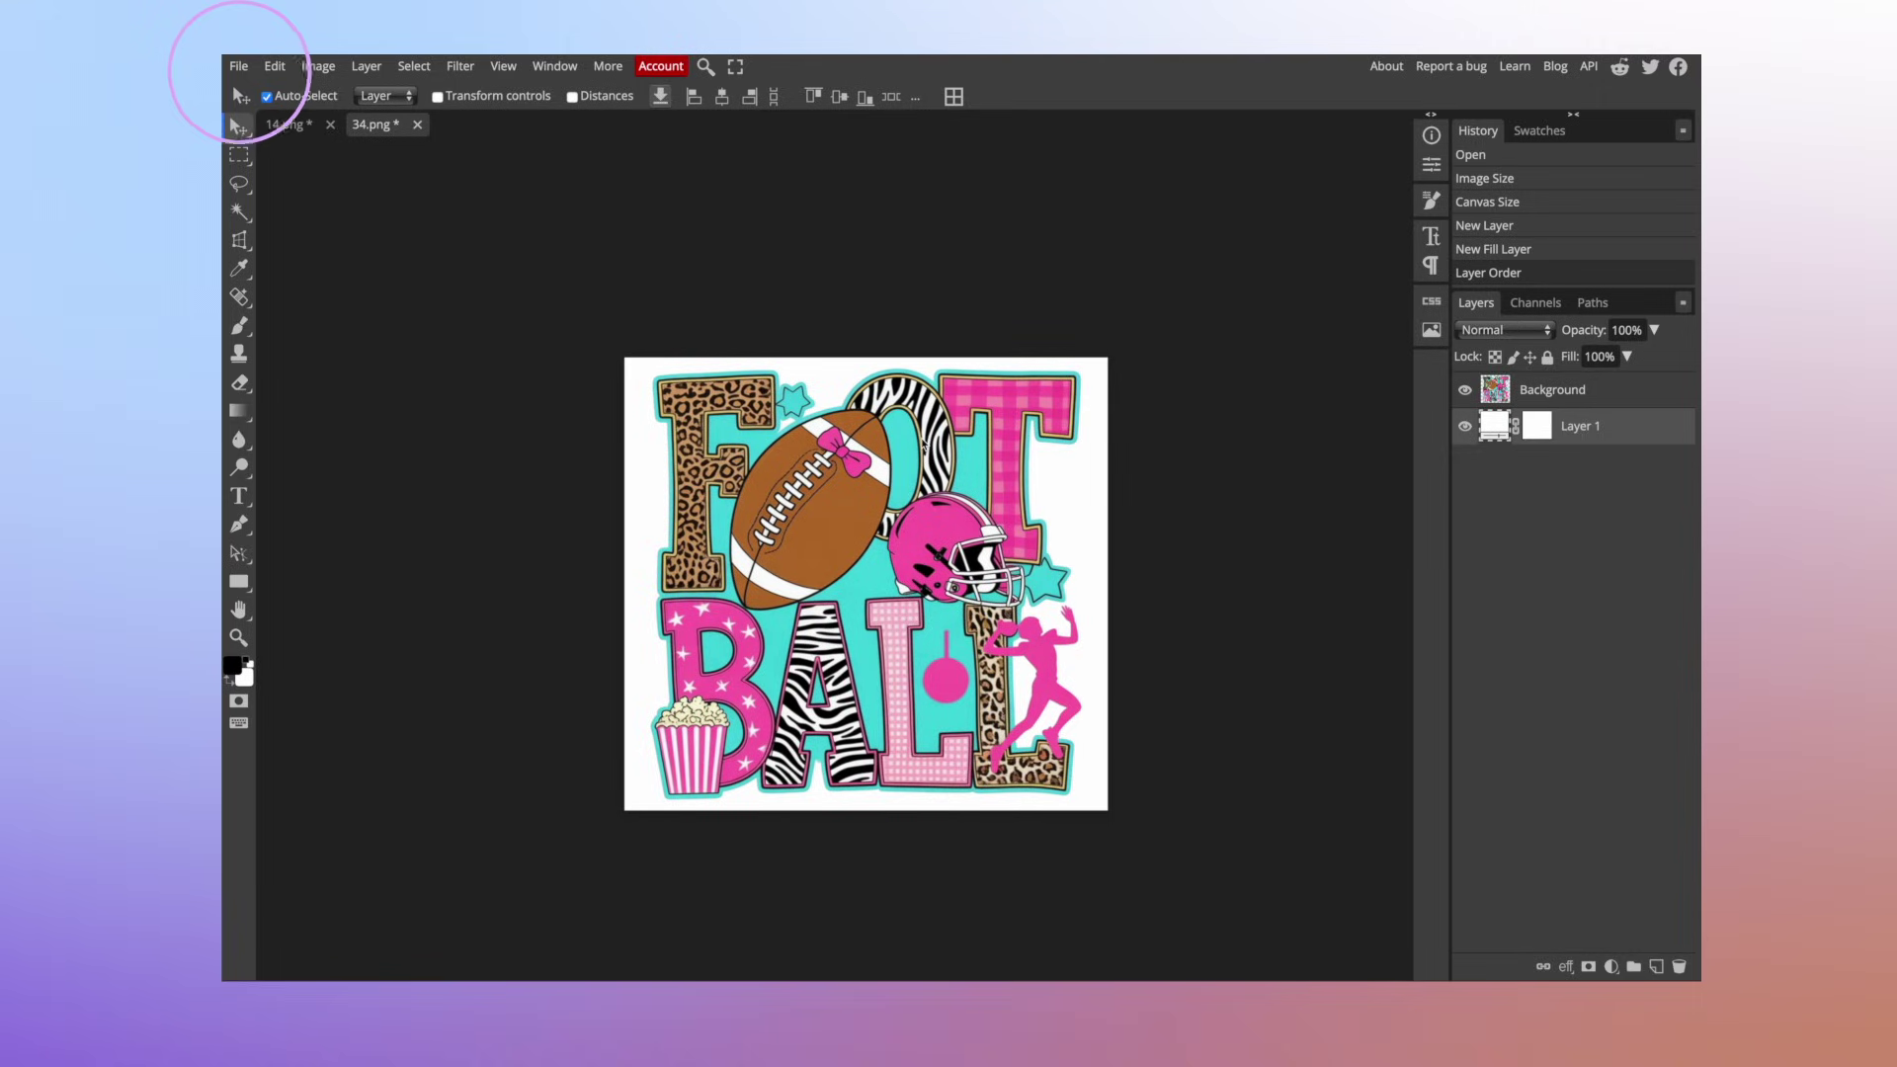
click(239, 67)
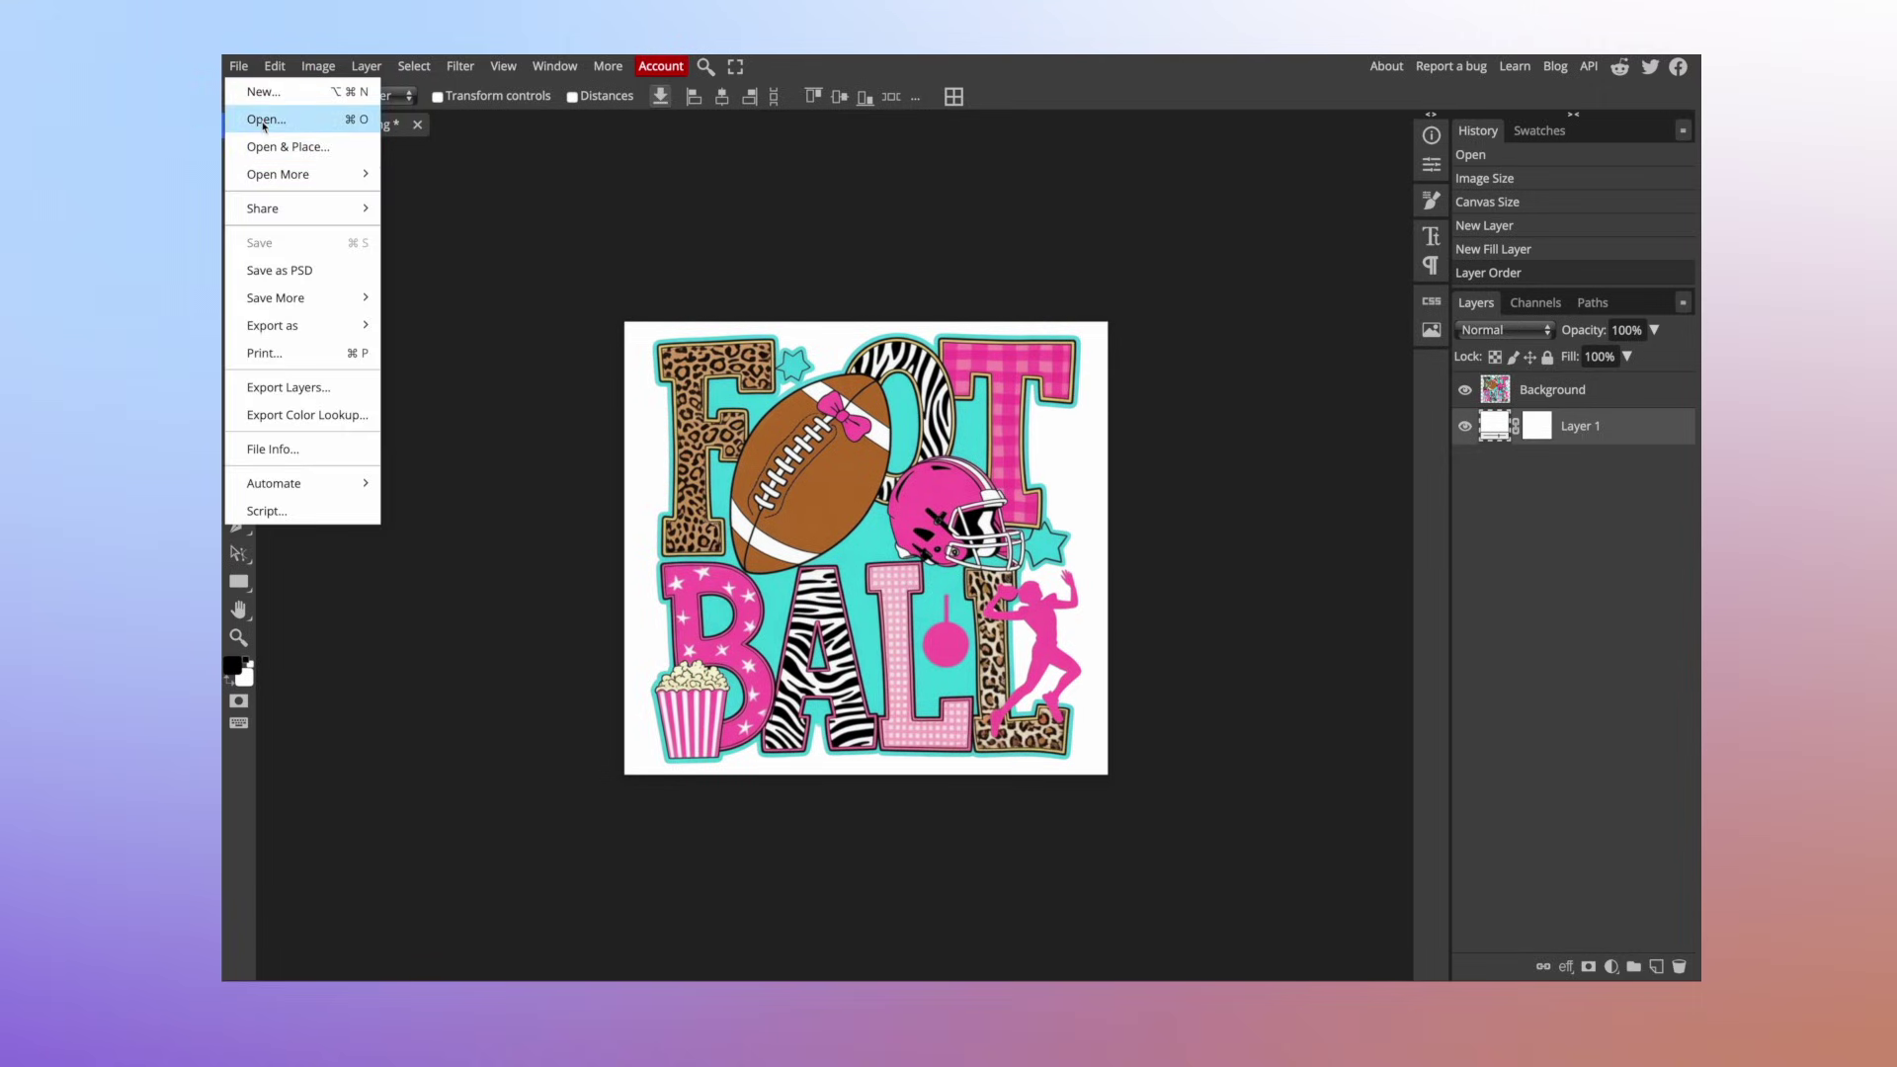
click(265, 120)
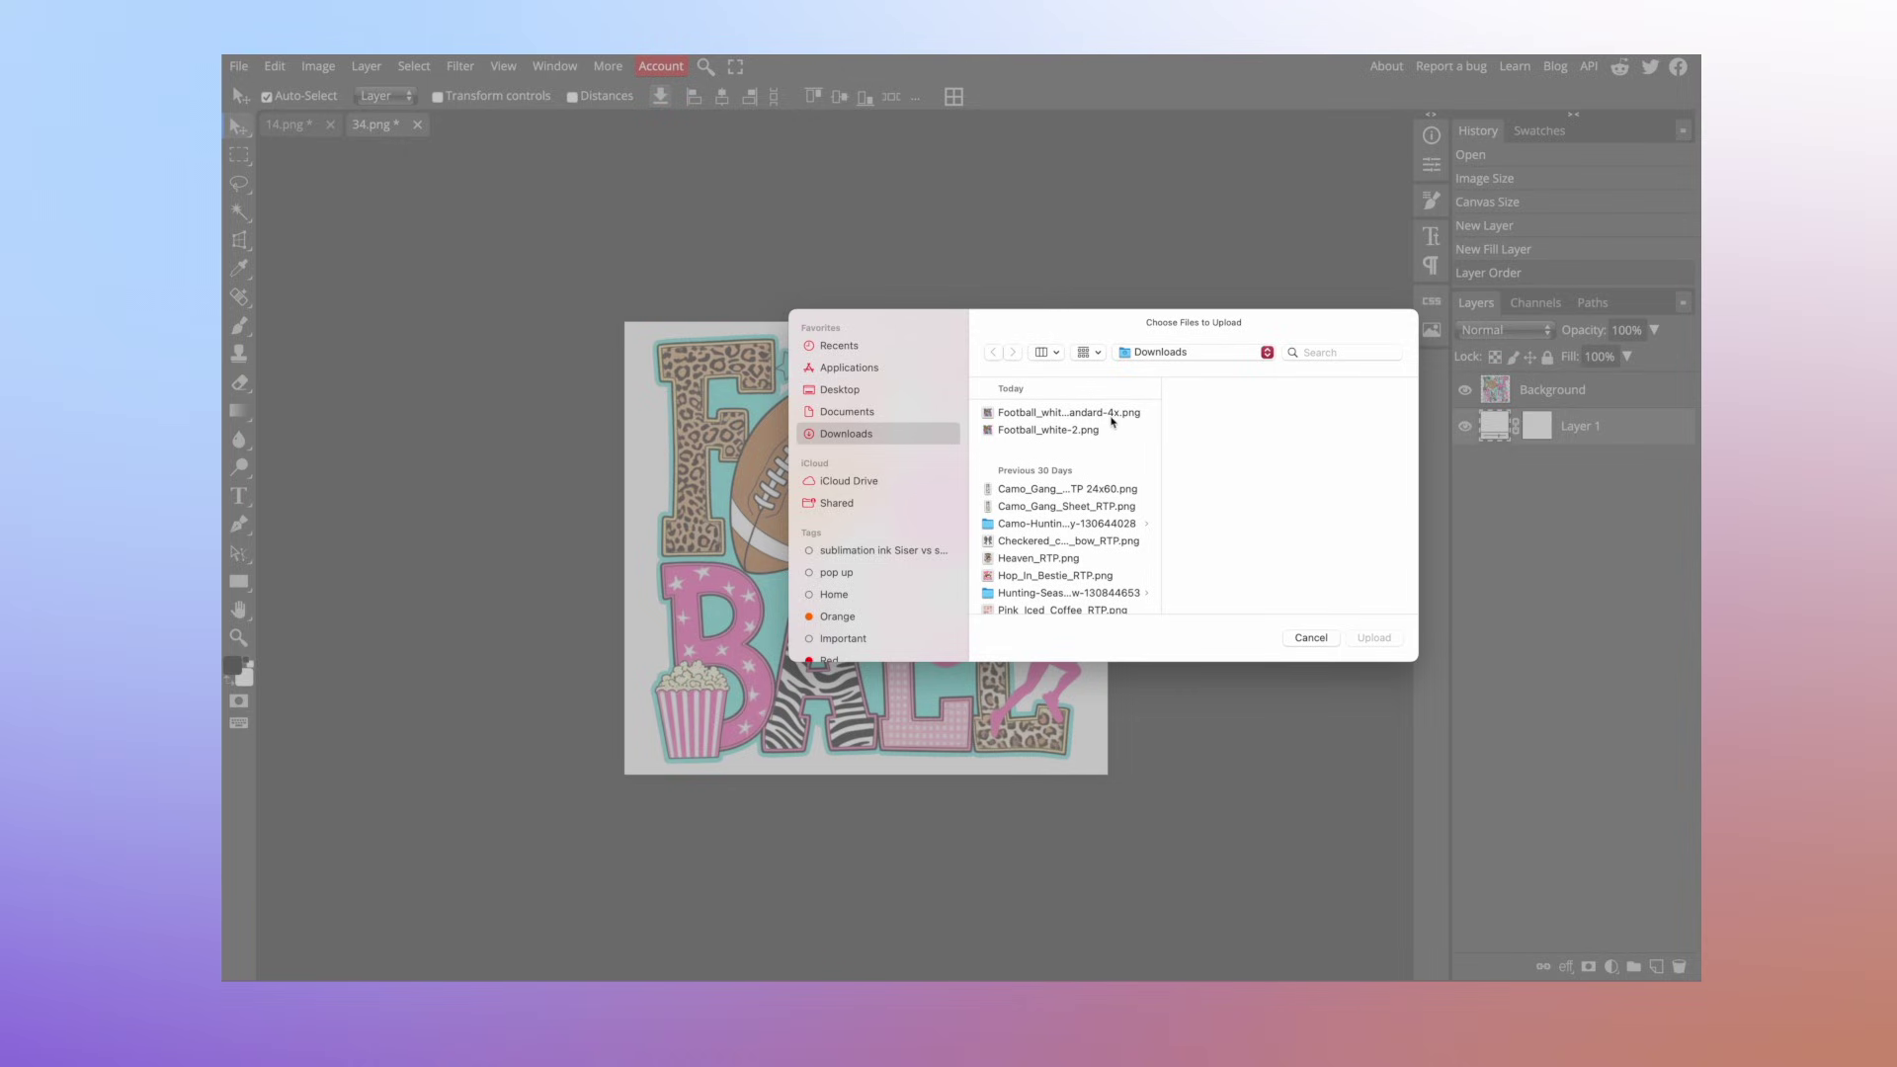
click(1094, 413)
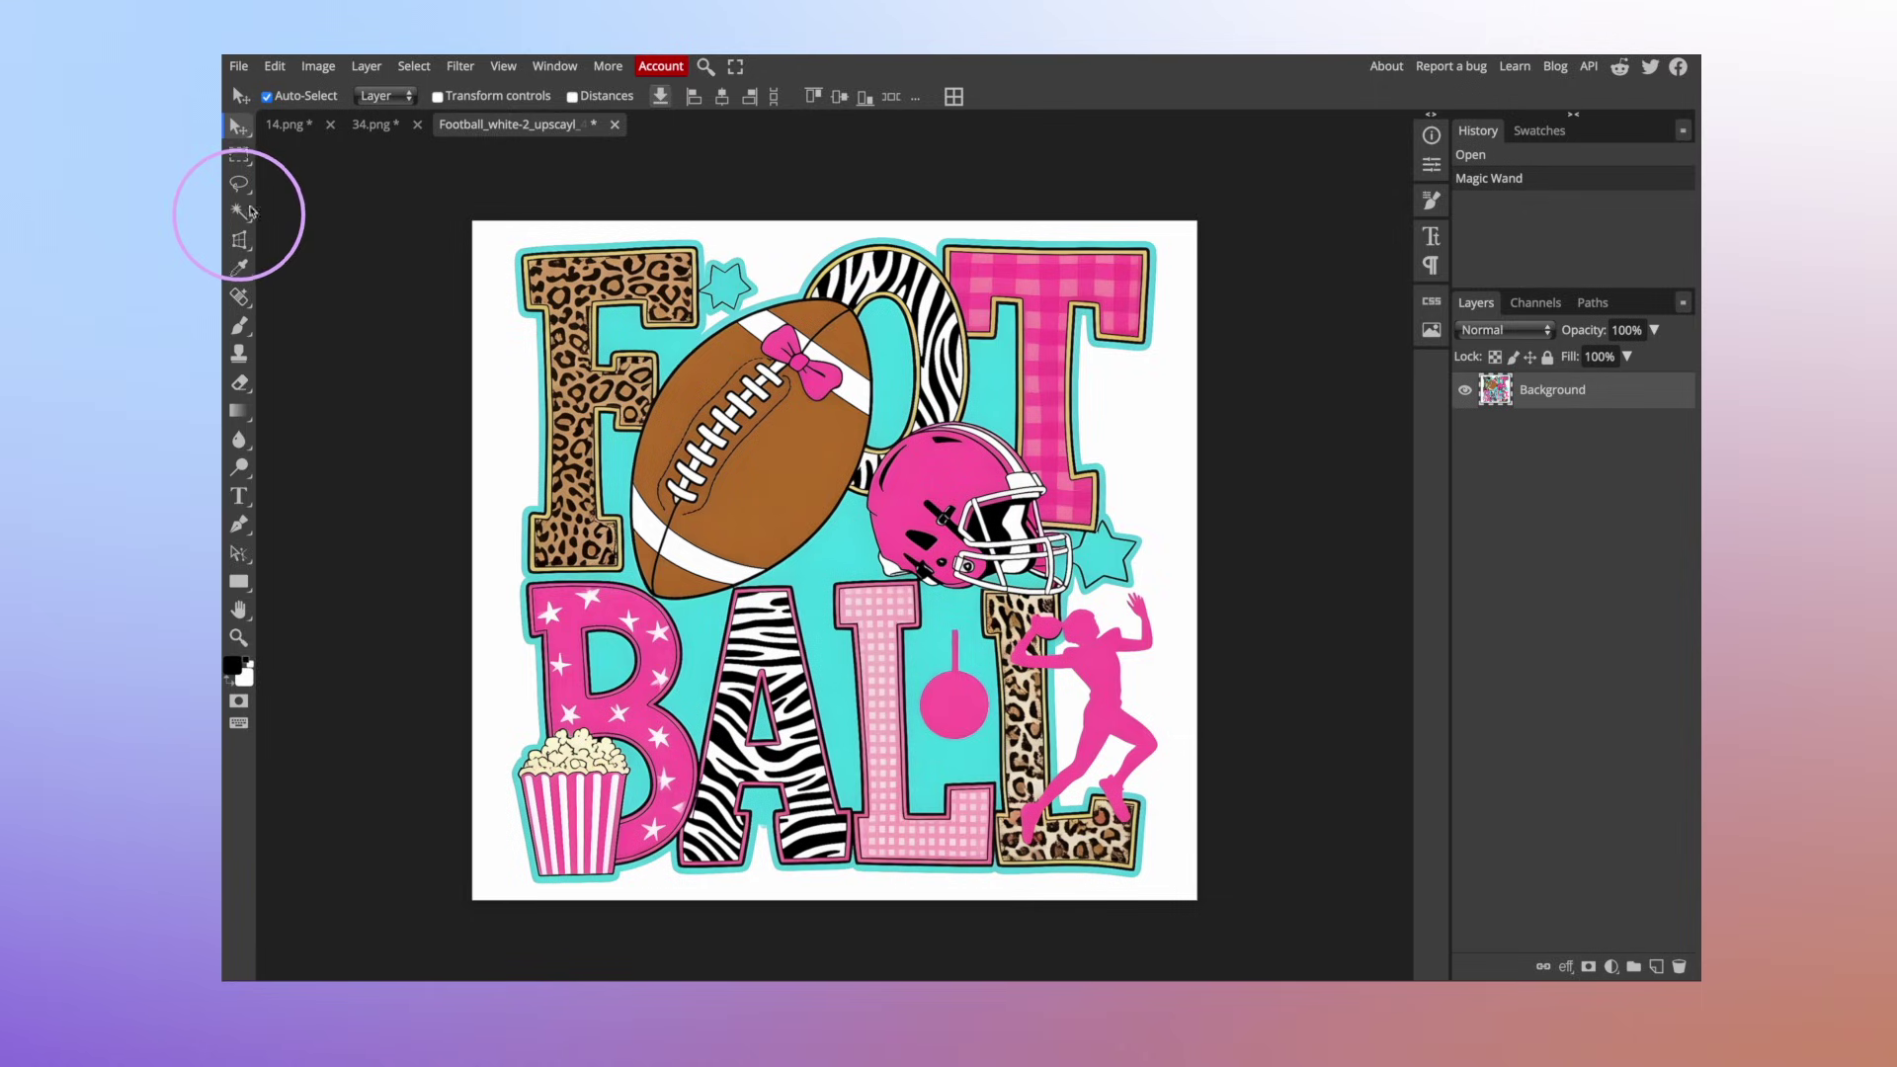
- Select the white background around the design with the Magic Wand at Tolerance 80
click(240, 212)
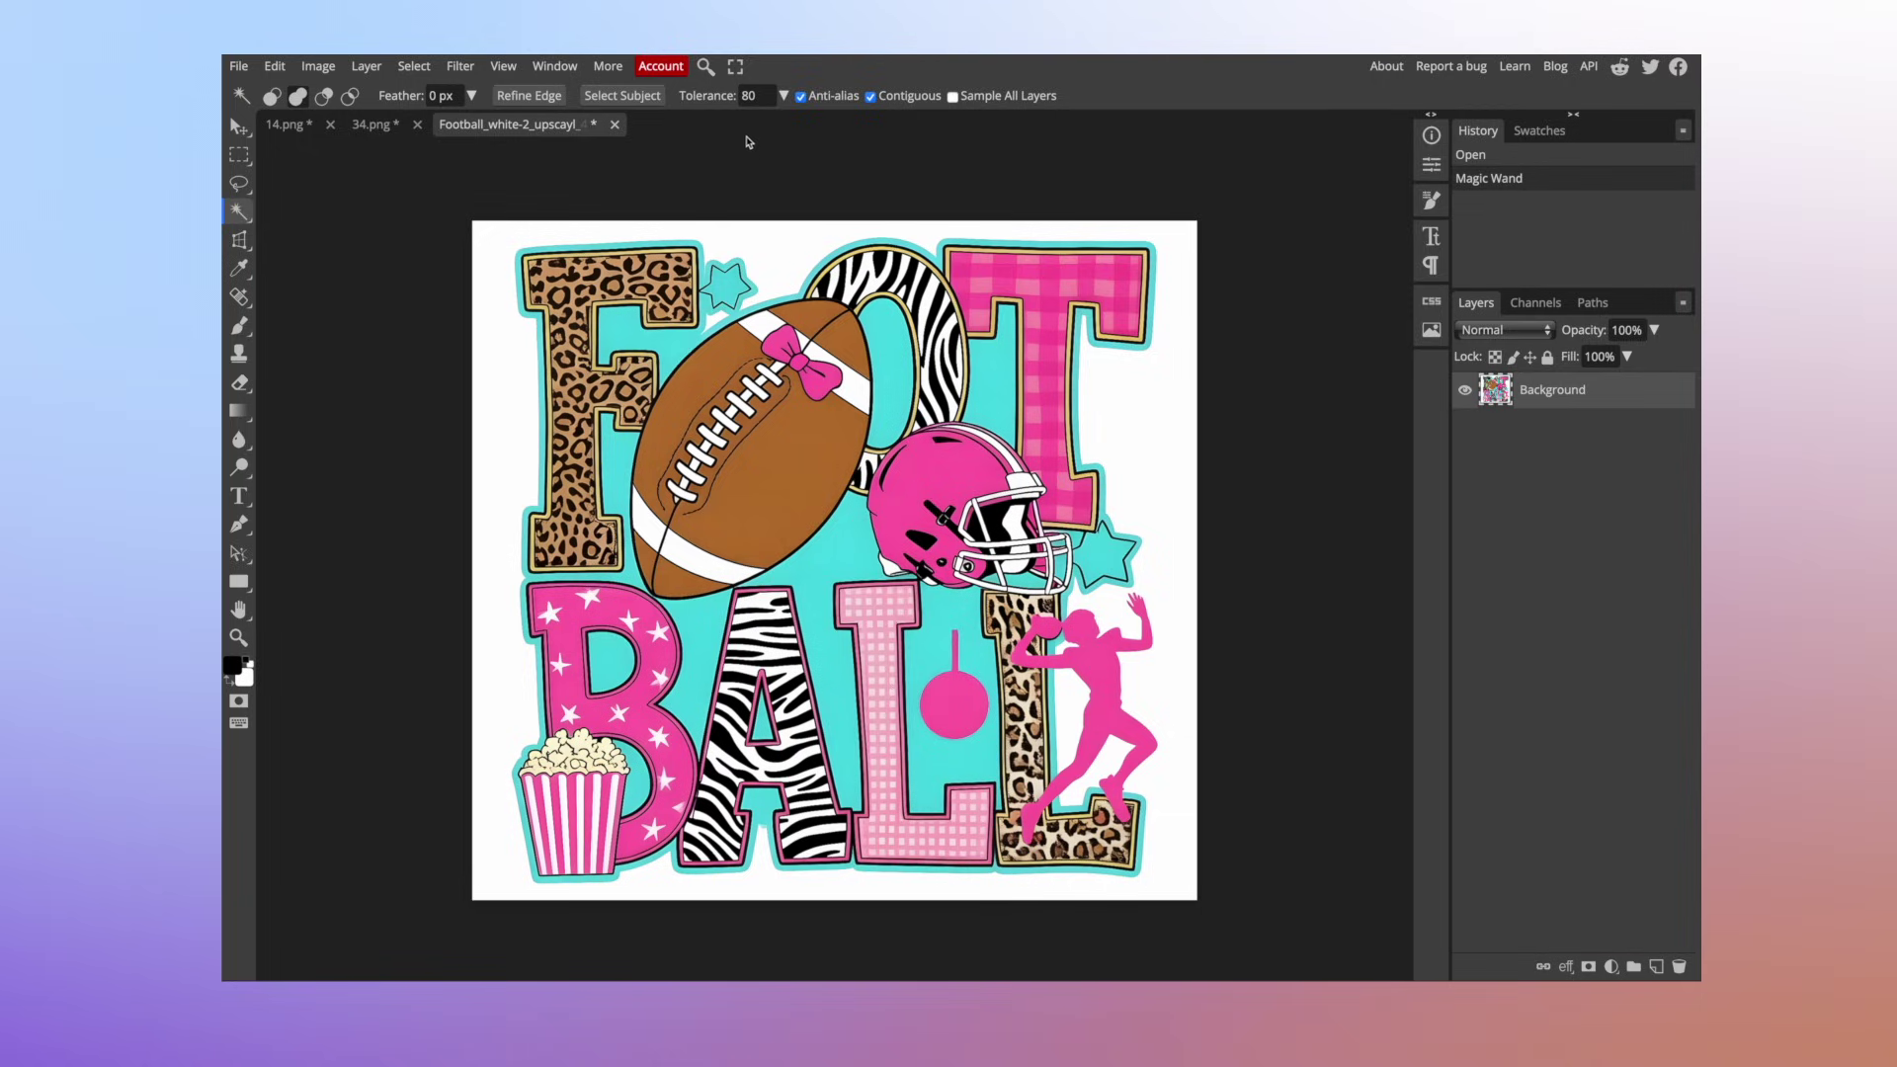
click(728, 105)
click(498, 248)
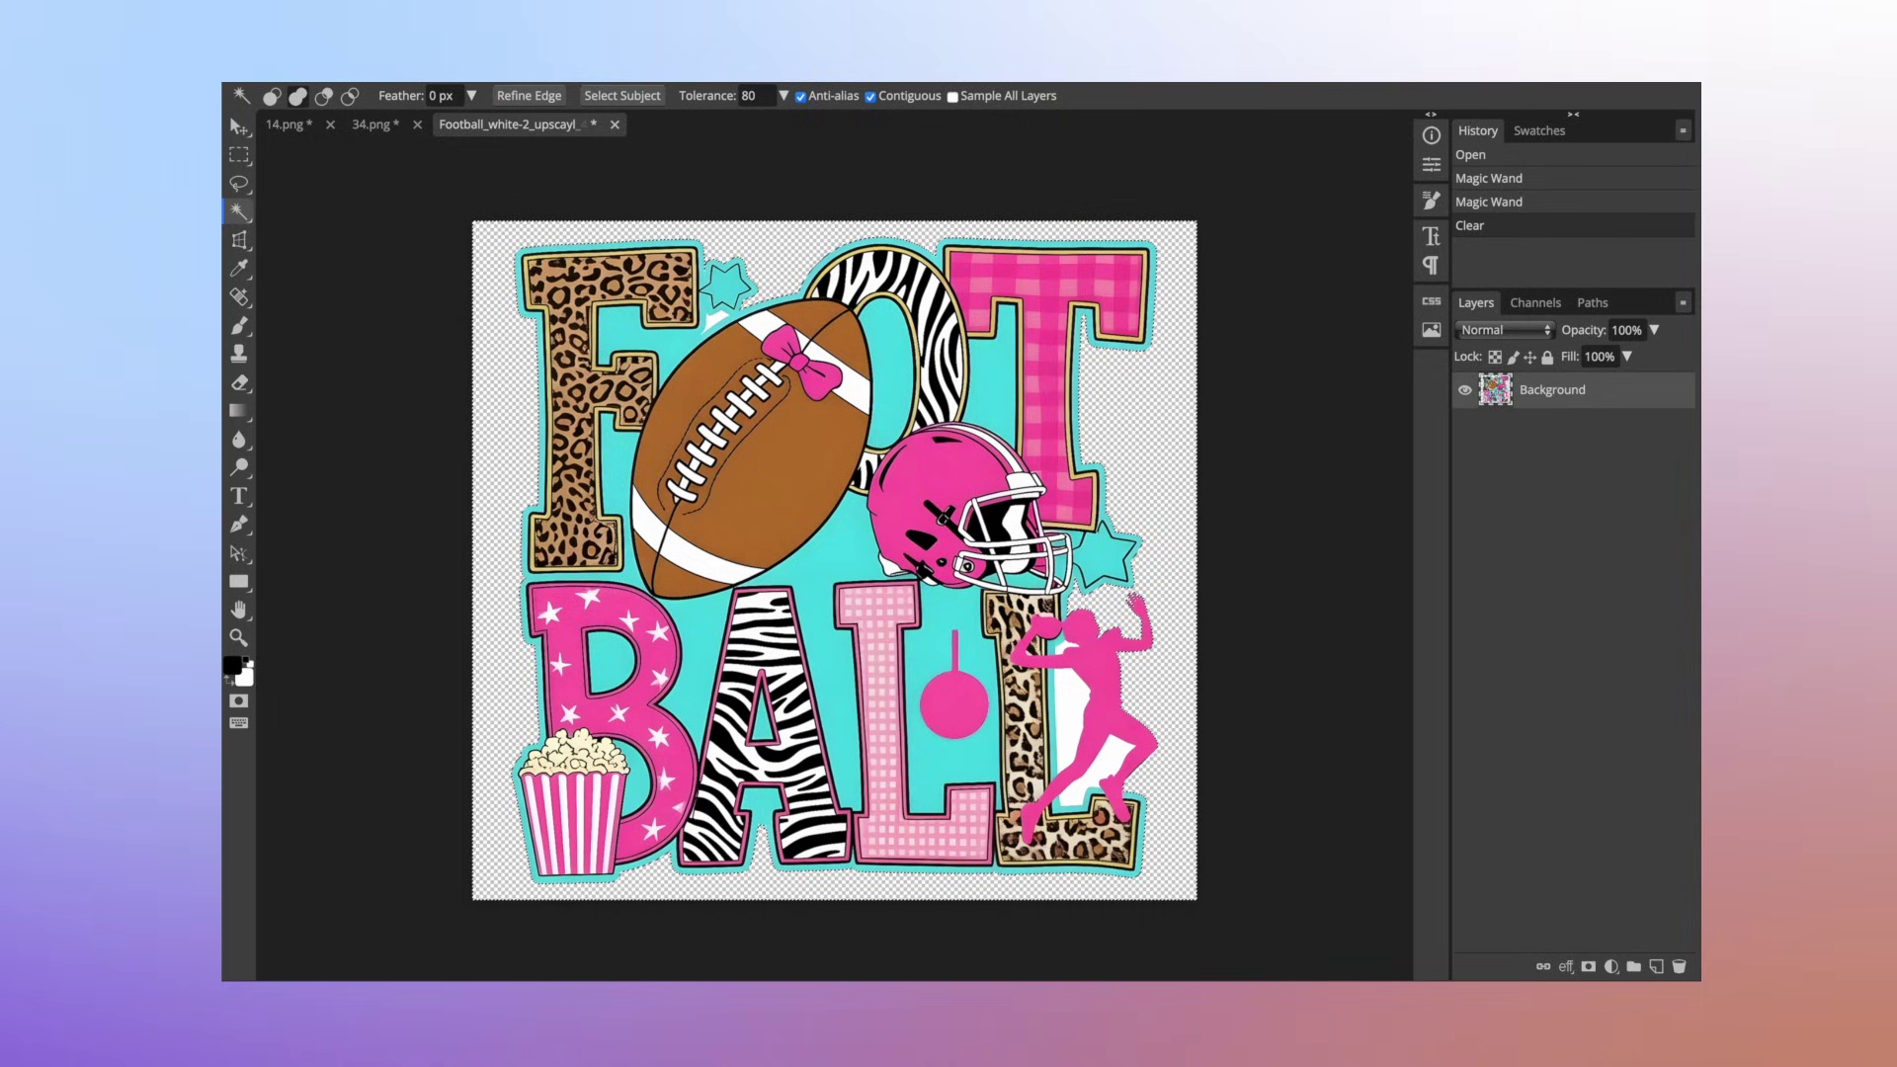
- At Pixel to Pixel view, select the leftover white beside the player and between the legs, then delete it
click(514, 168)
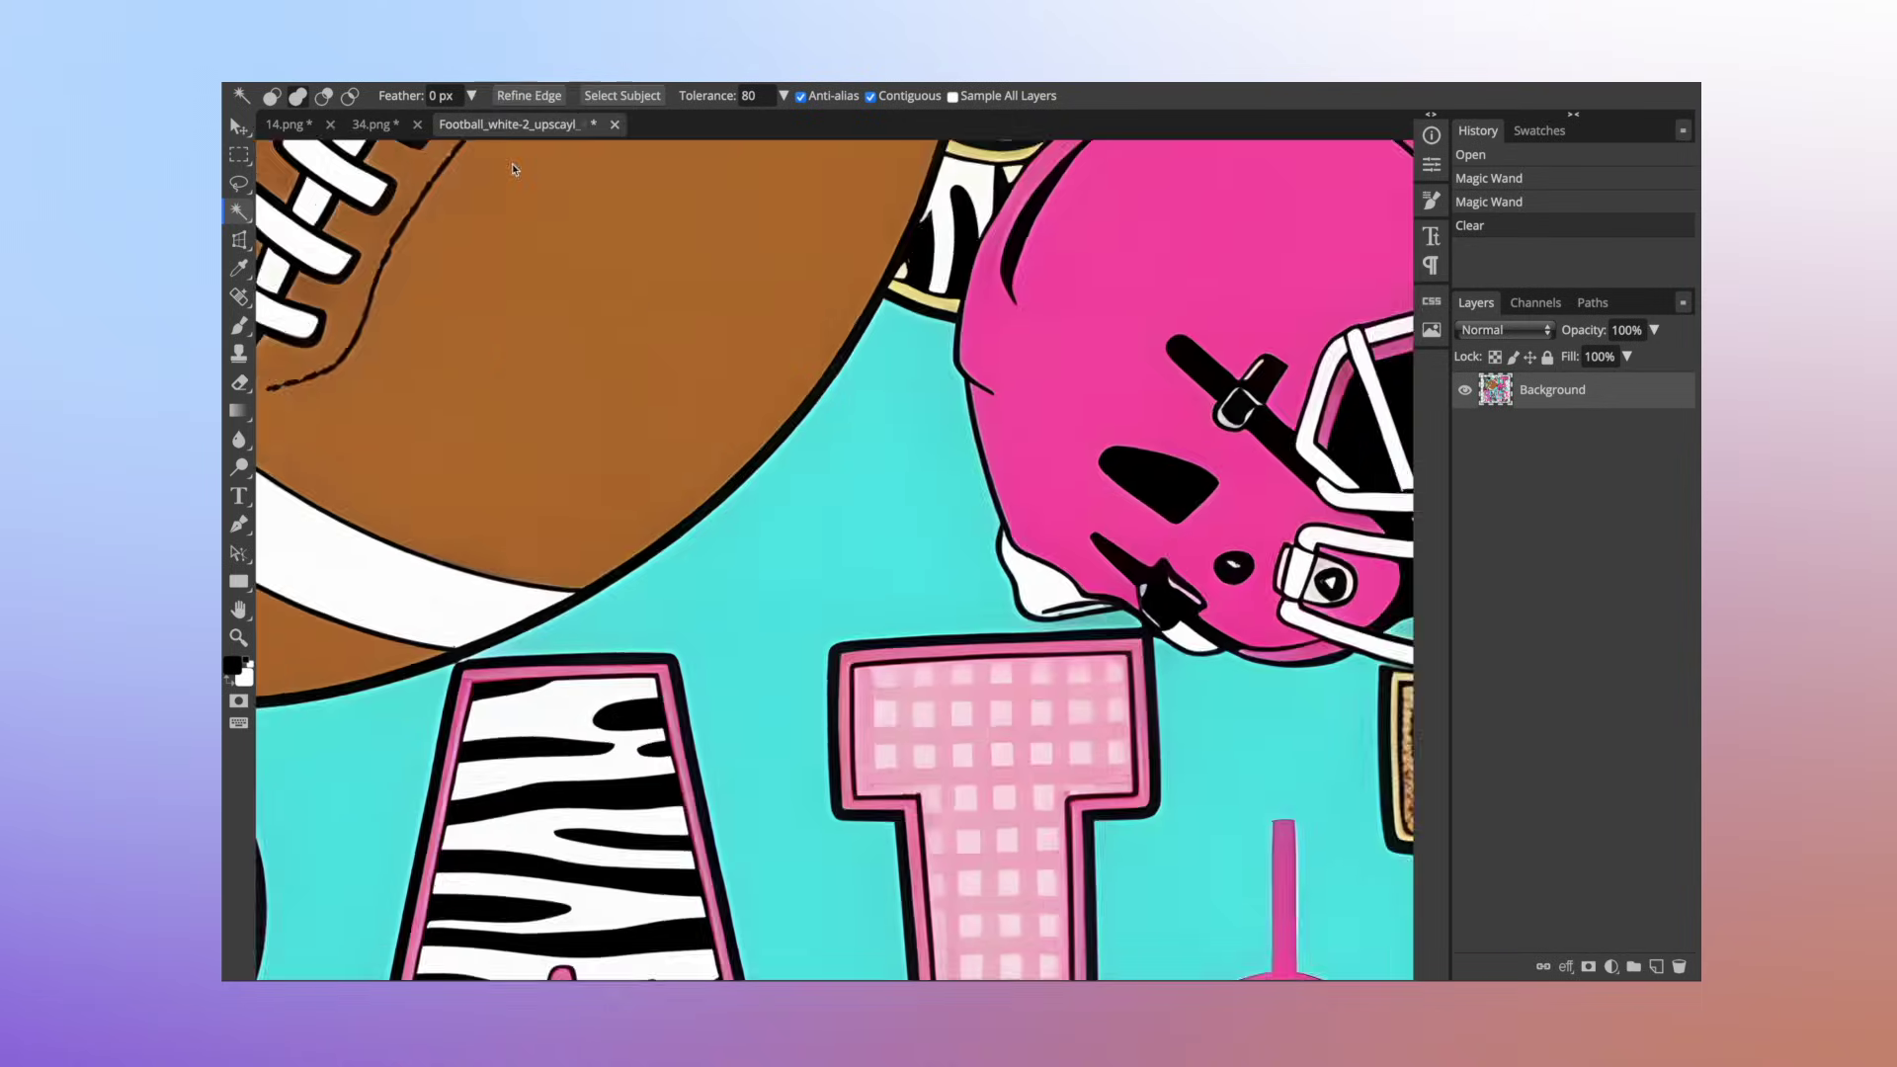
scroll(757, 364, right, 10)
scroll(757, 364, down, 4)
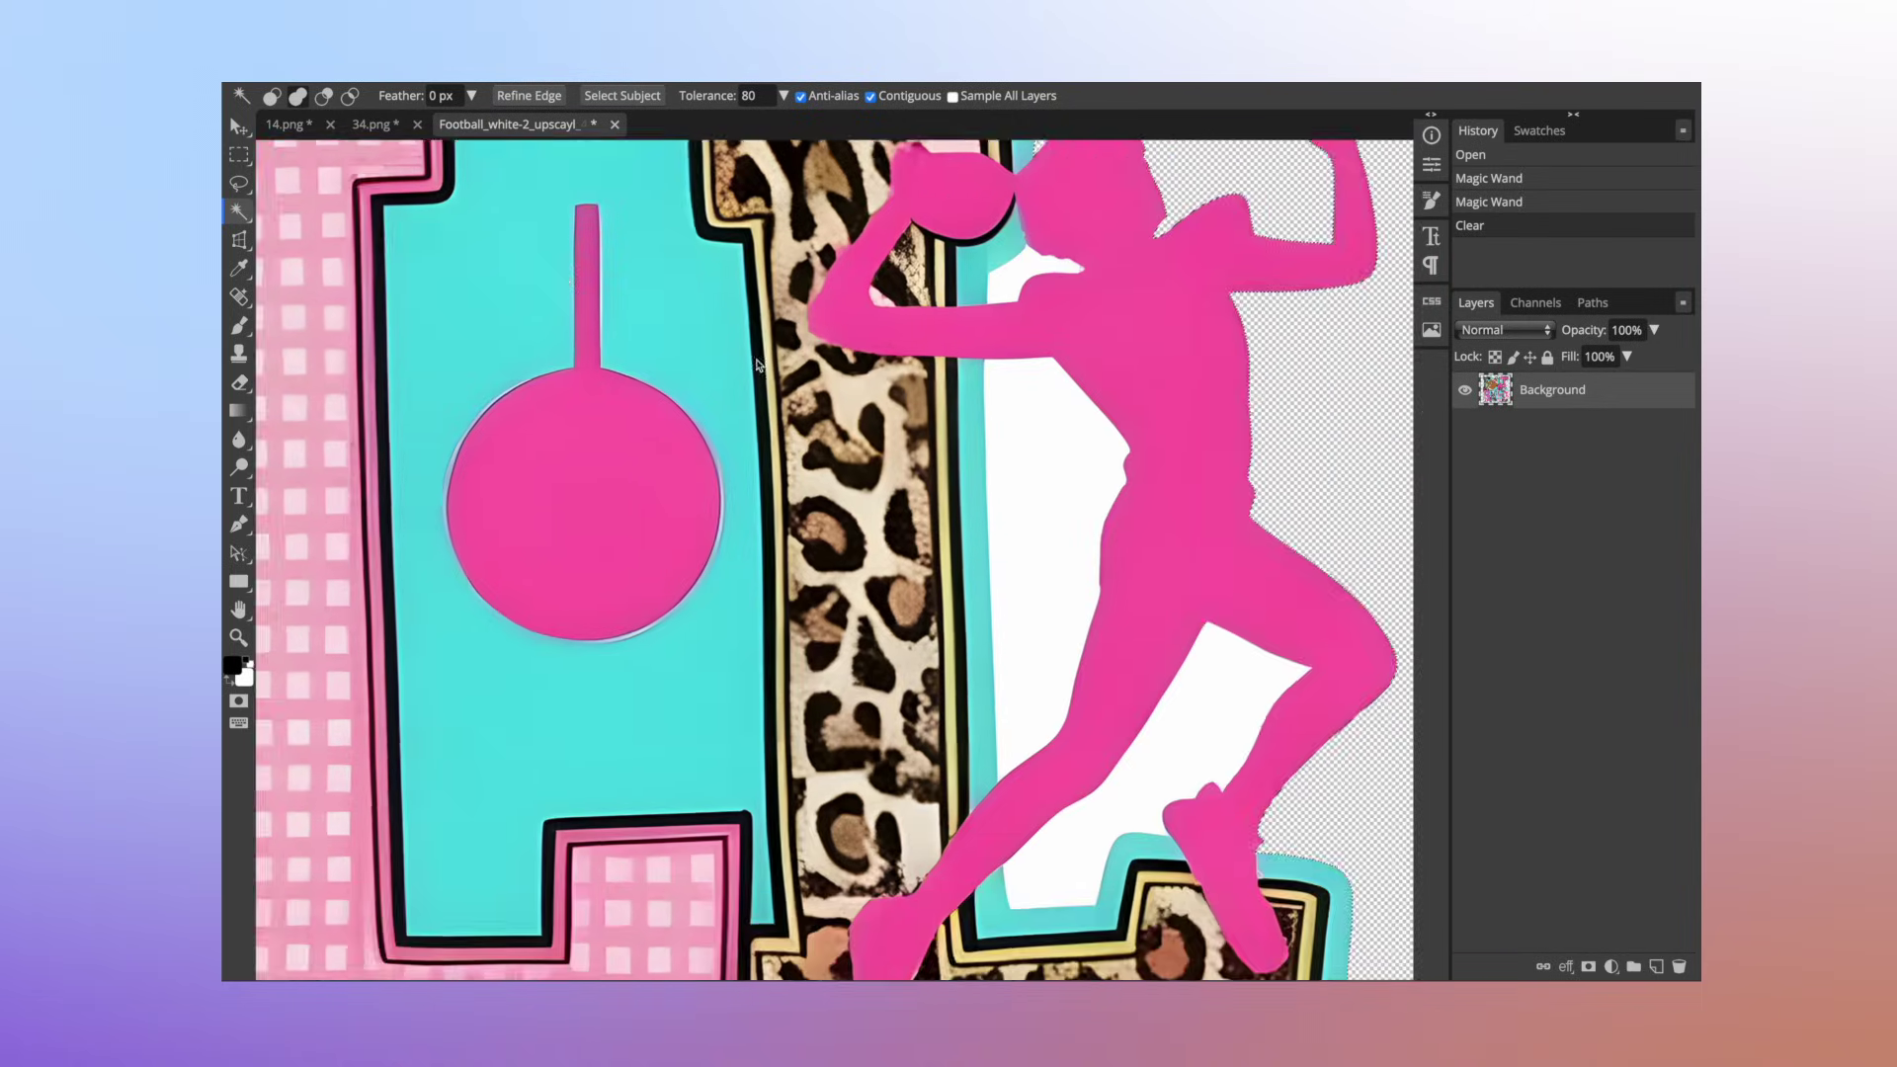
scroll(757, 363, down, 2)
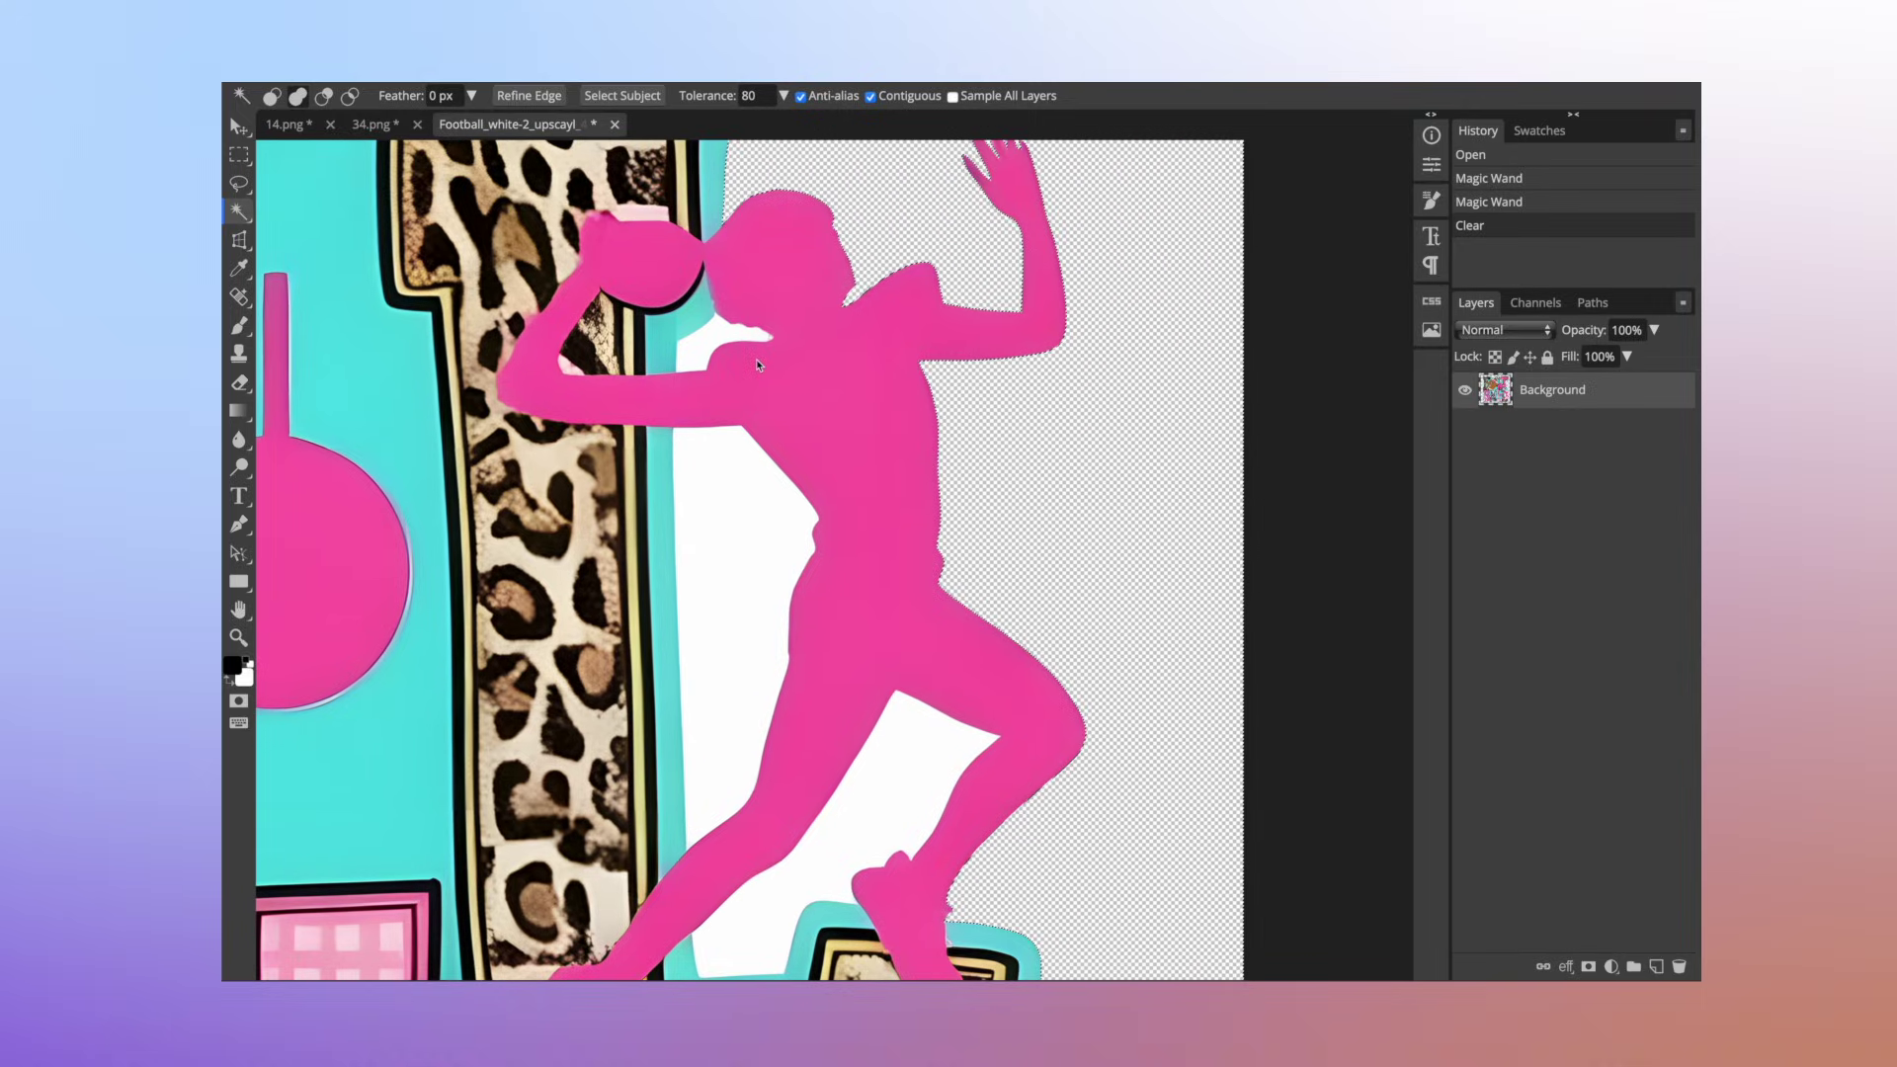
scroll(757, 358, down, 2)
click(695, 322)
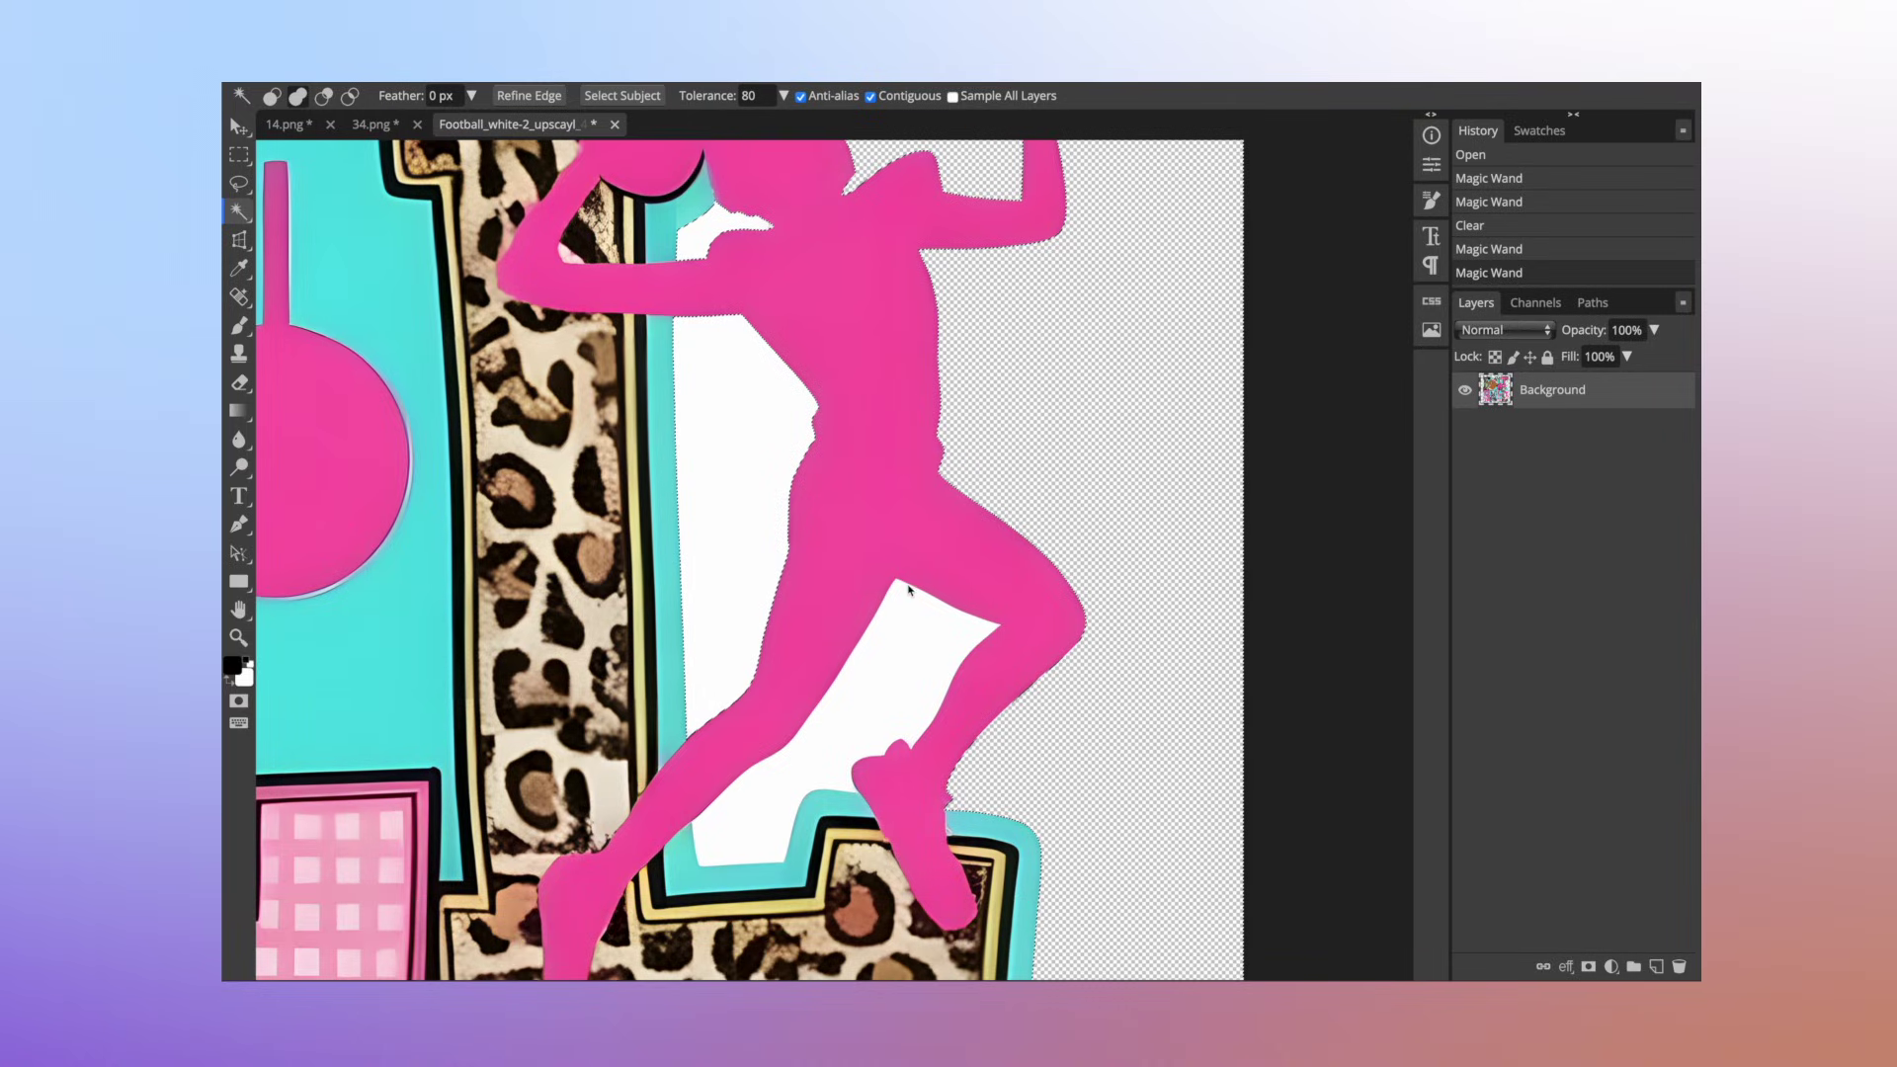
click(902, 616)
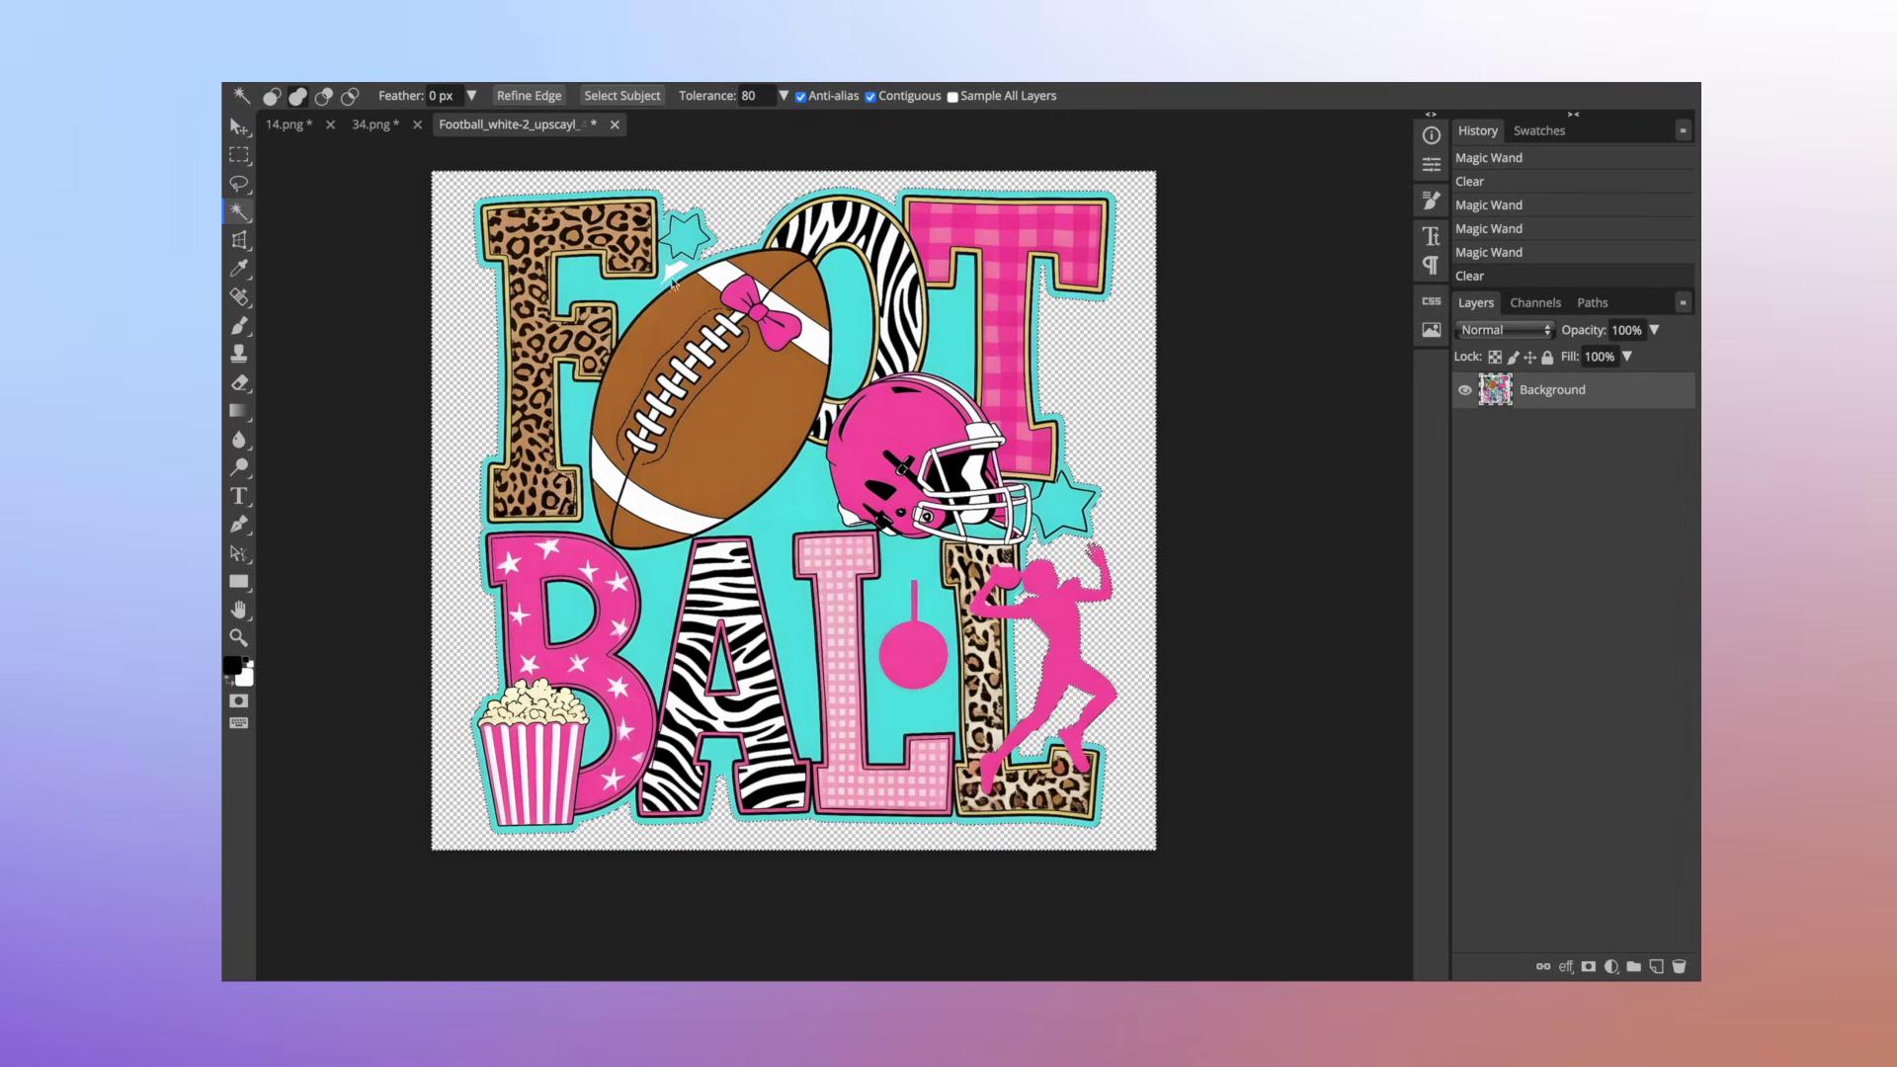
click(670, 277)
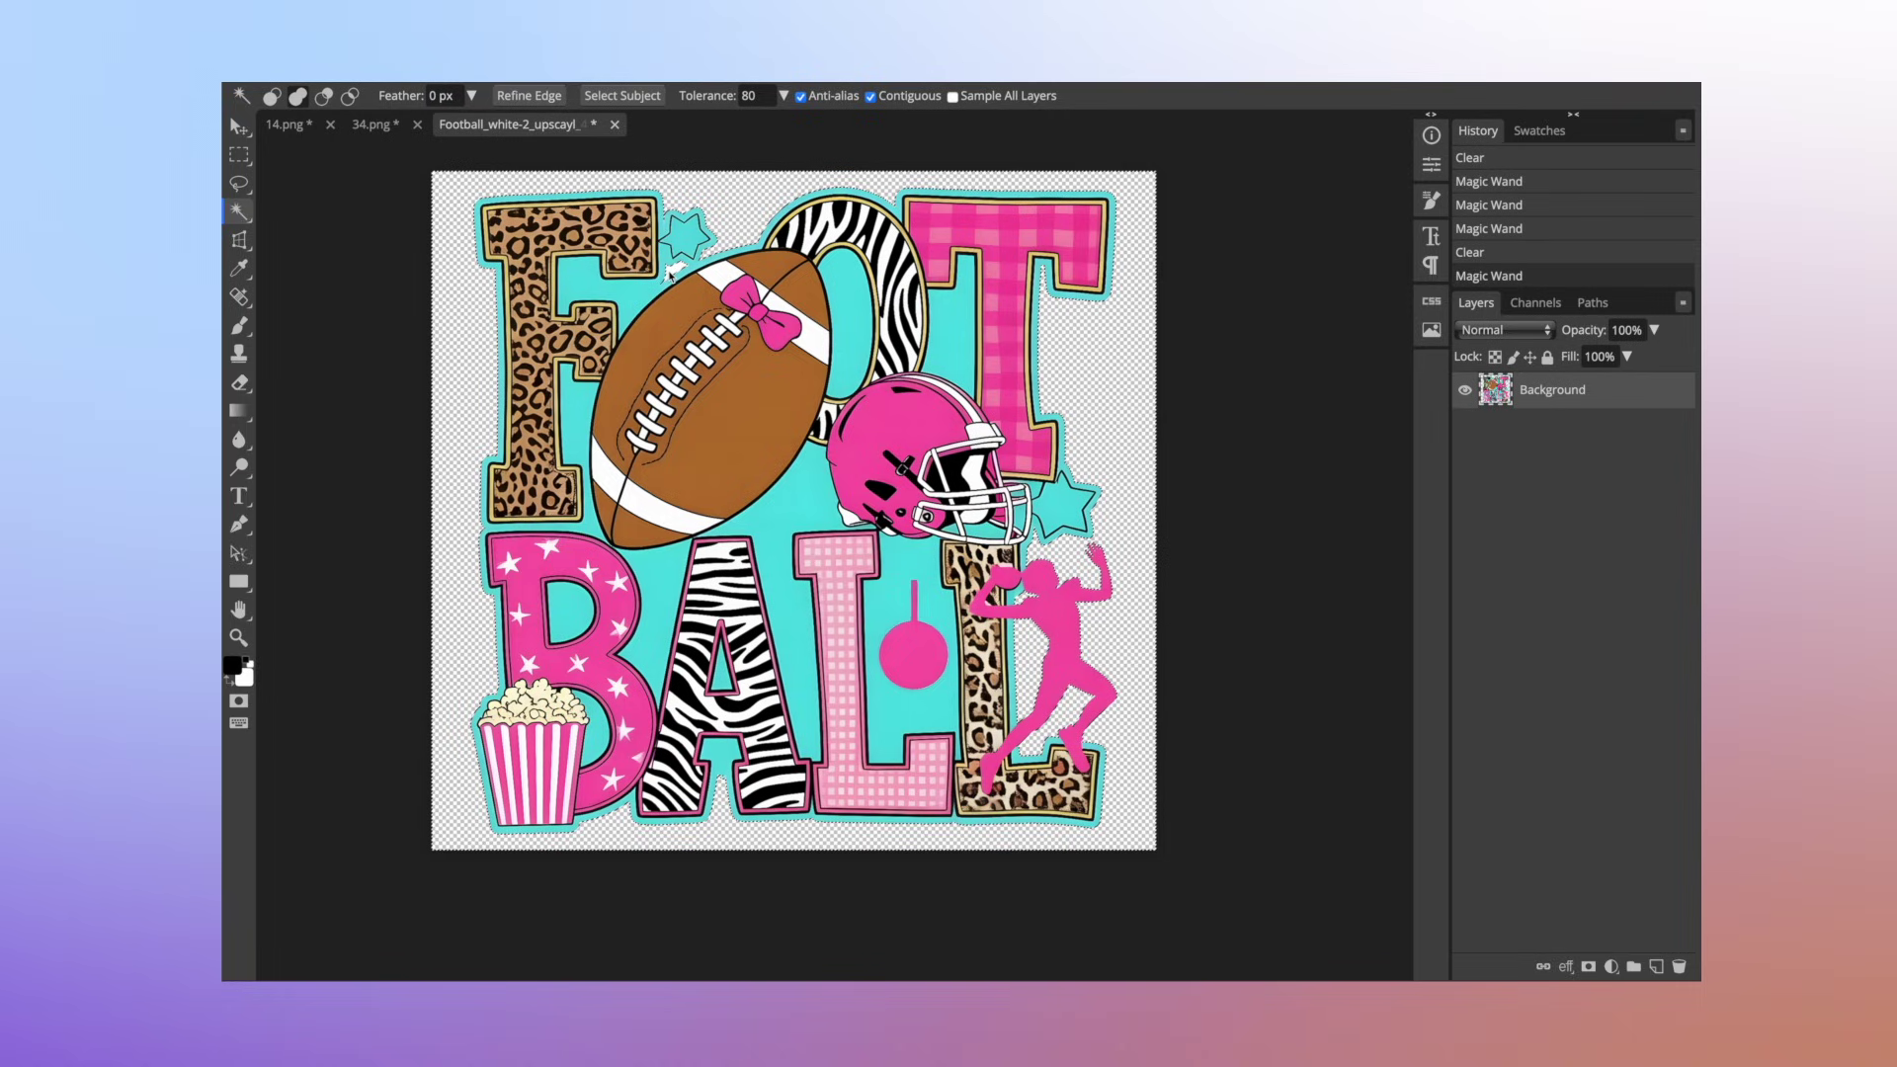
key(Delete)
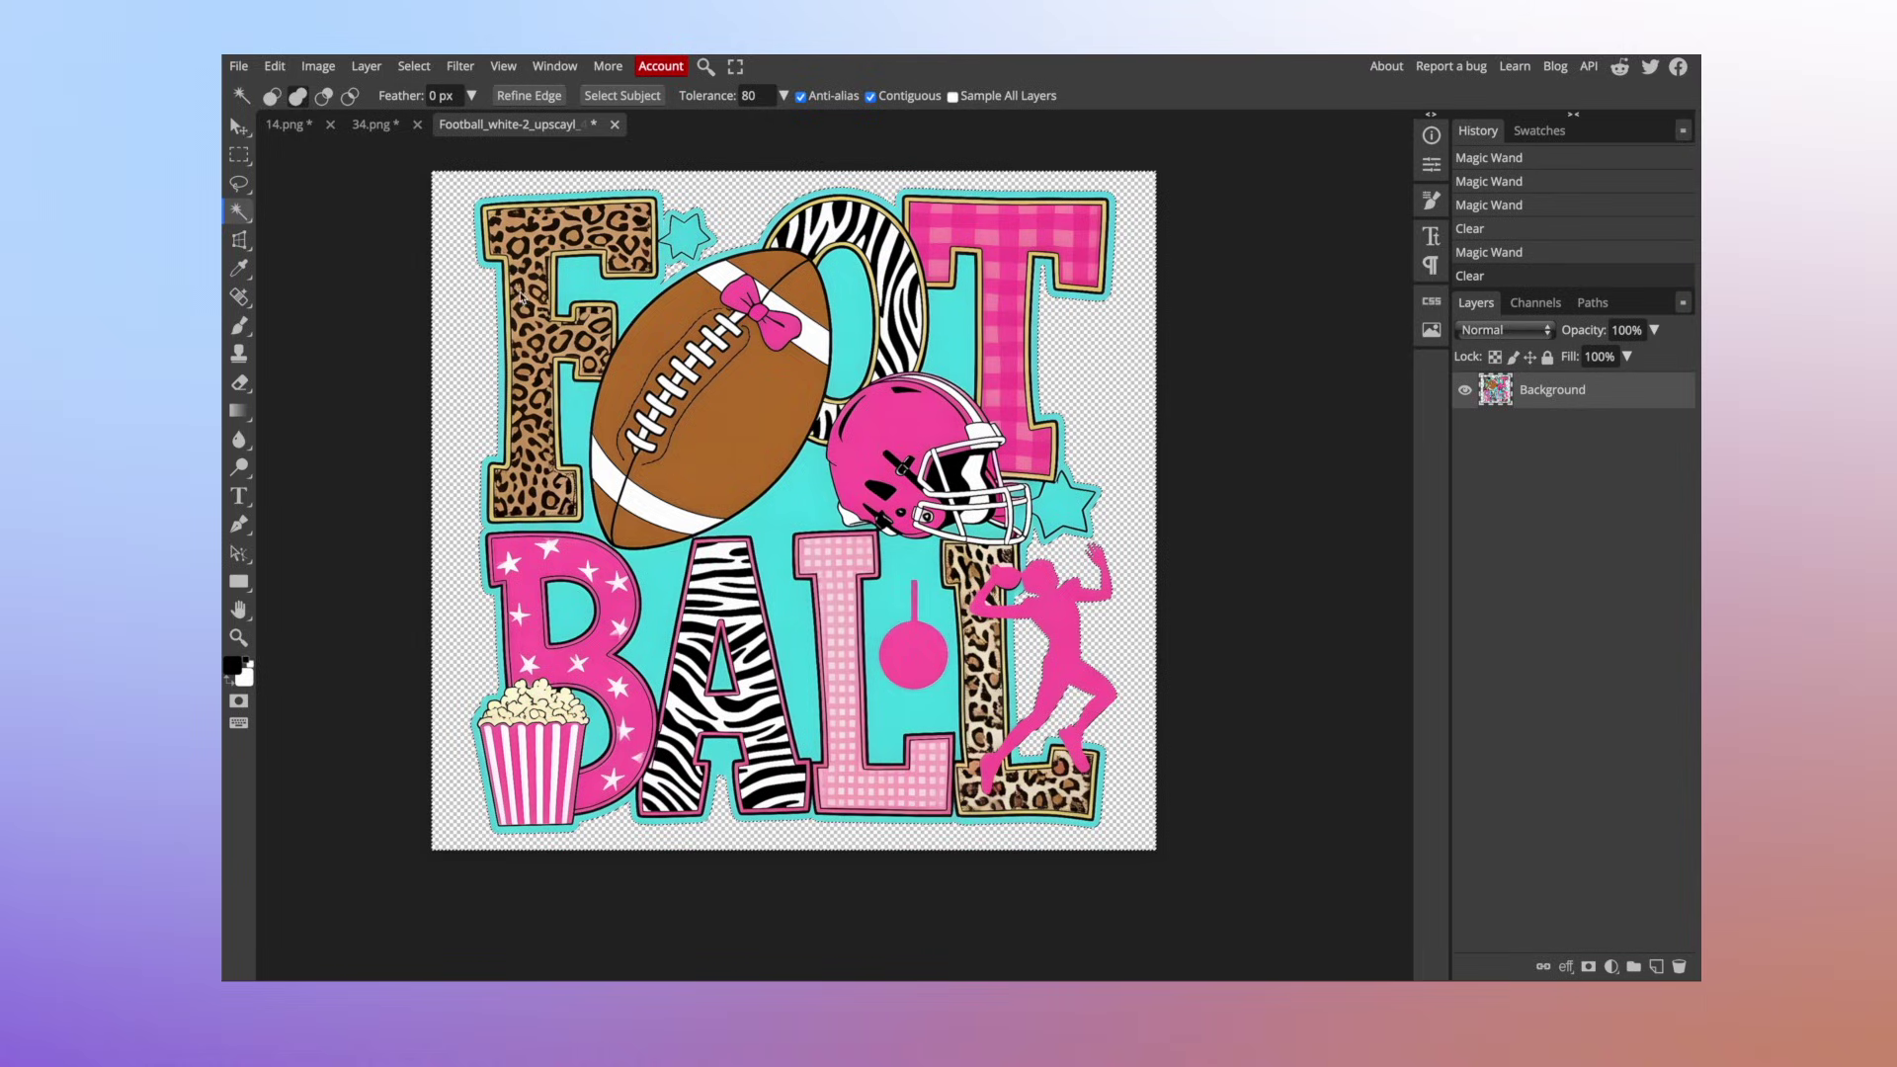
- Select the Move tool and add a new empty layer above the background
click(246, 136)
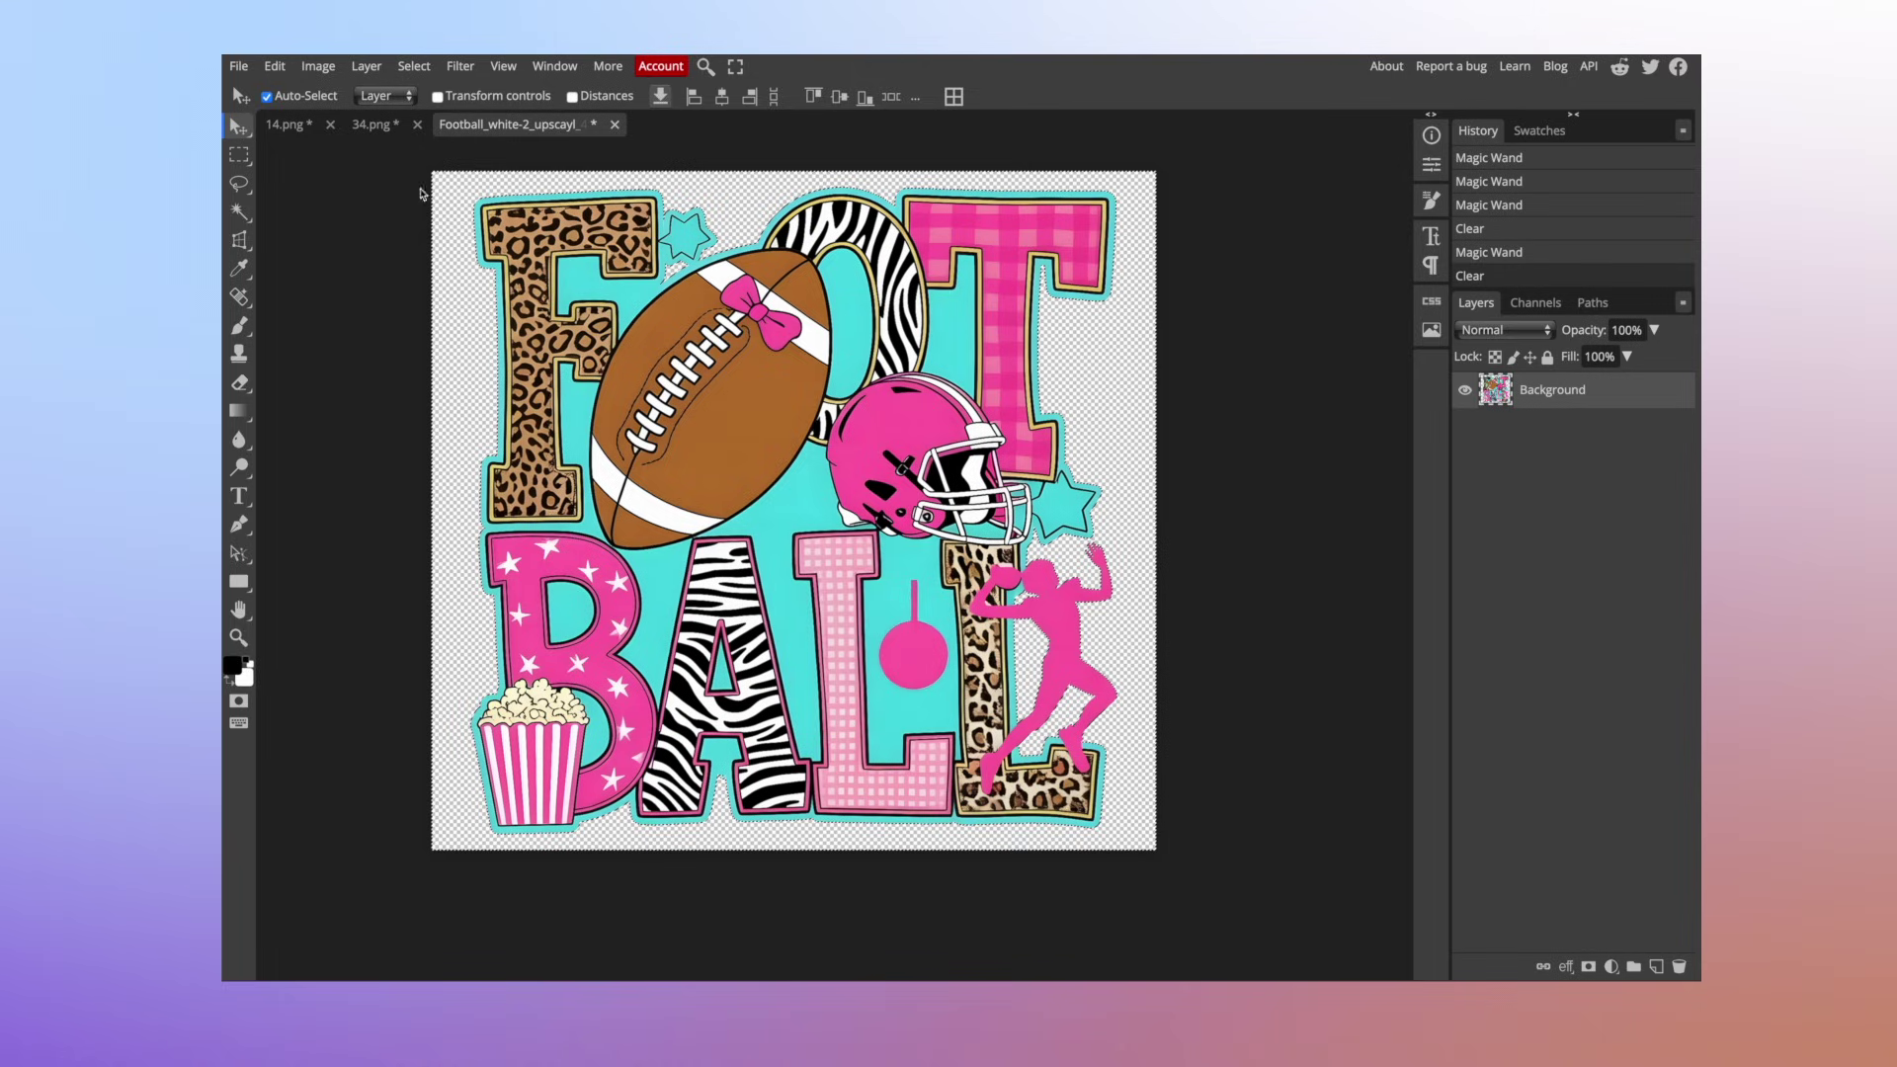
click(367, 66)
mouse_move(400, 96)
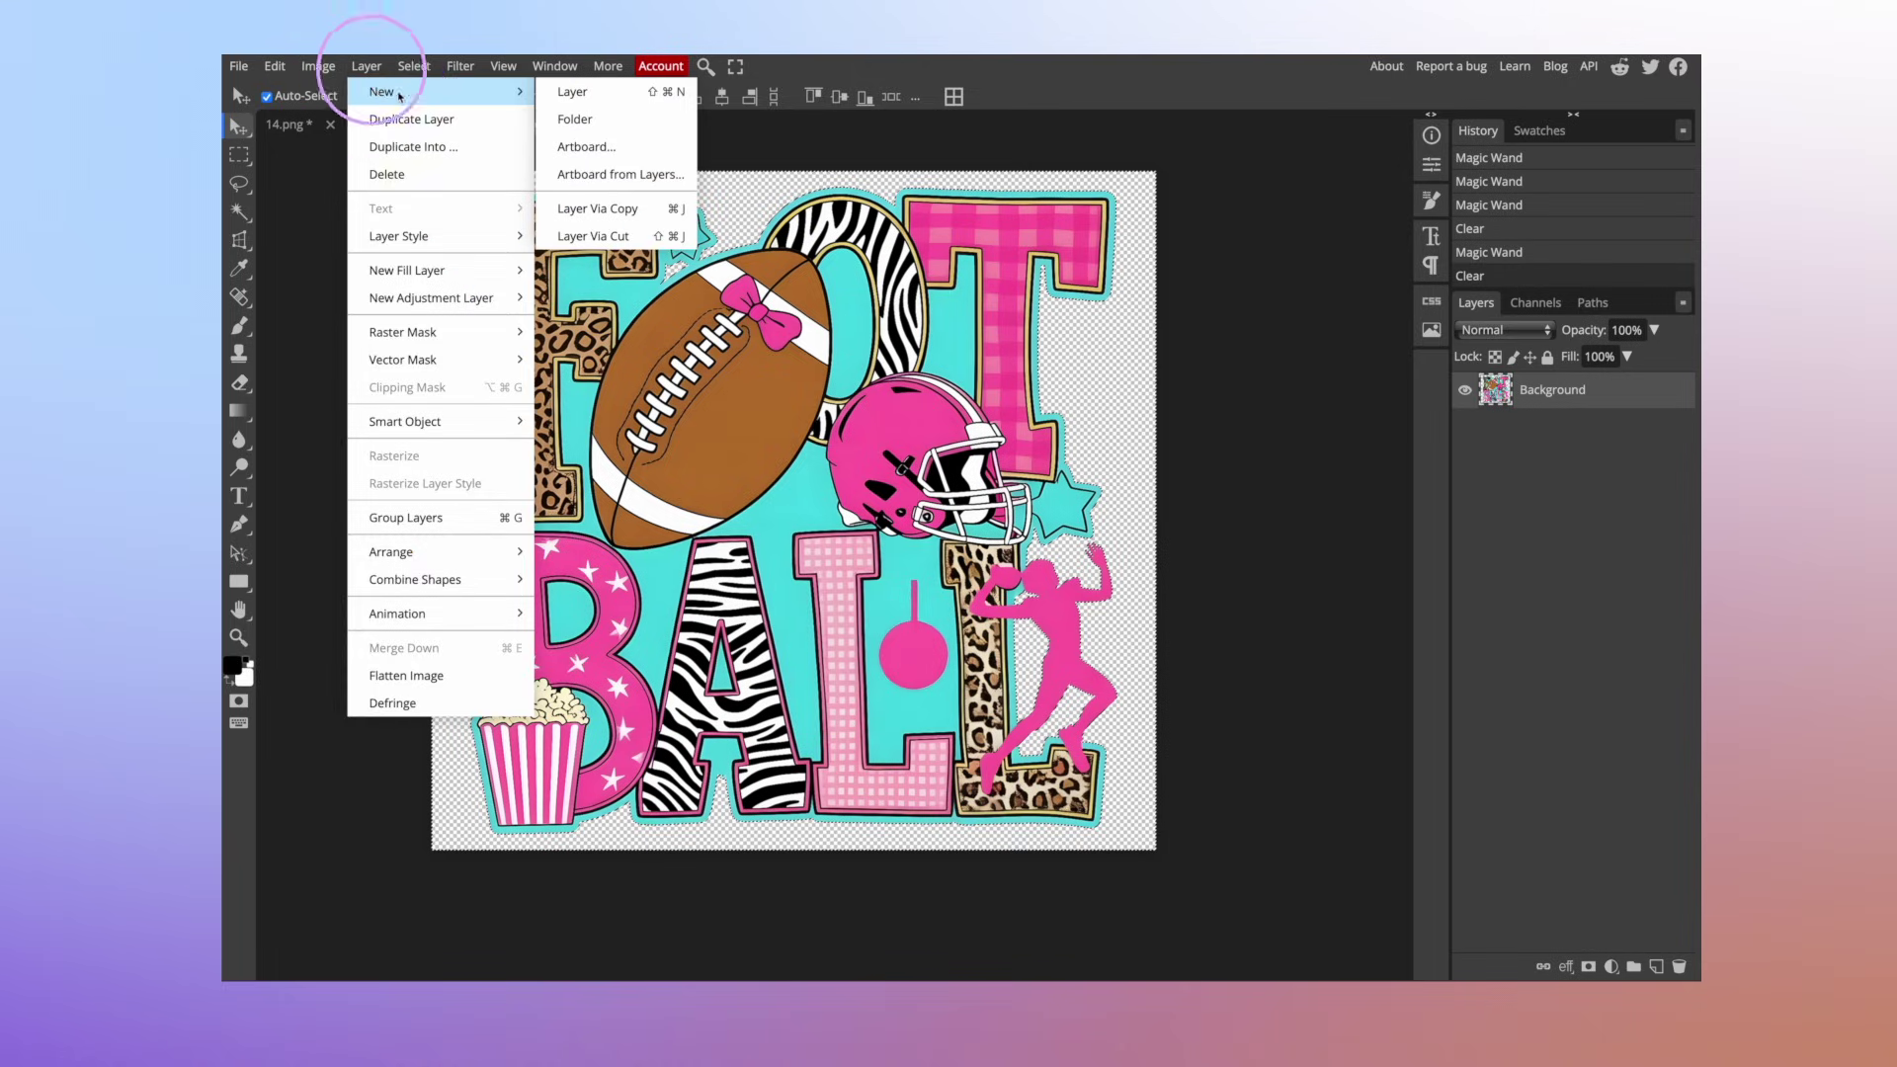
click(573, 92)
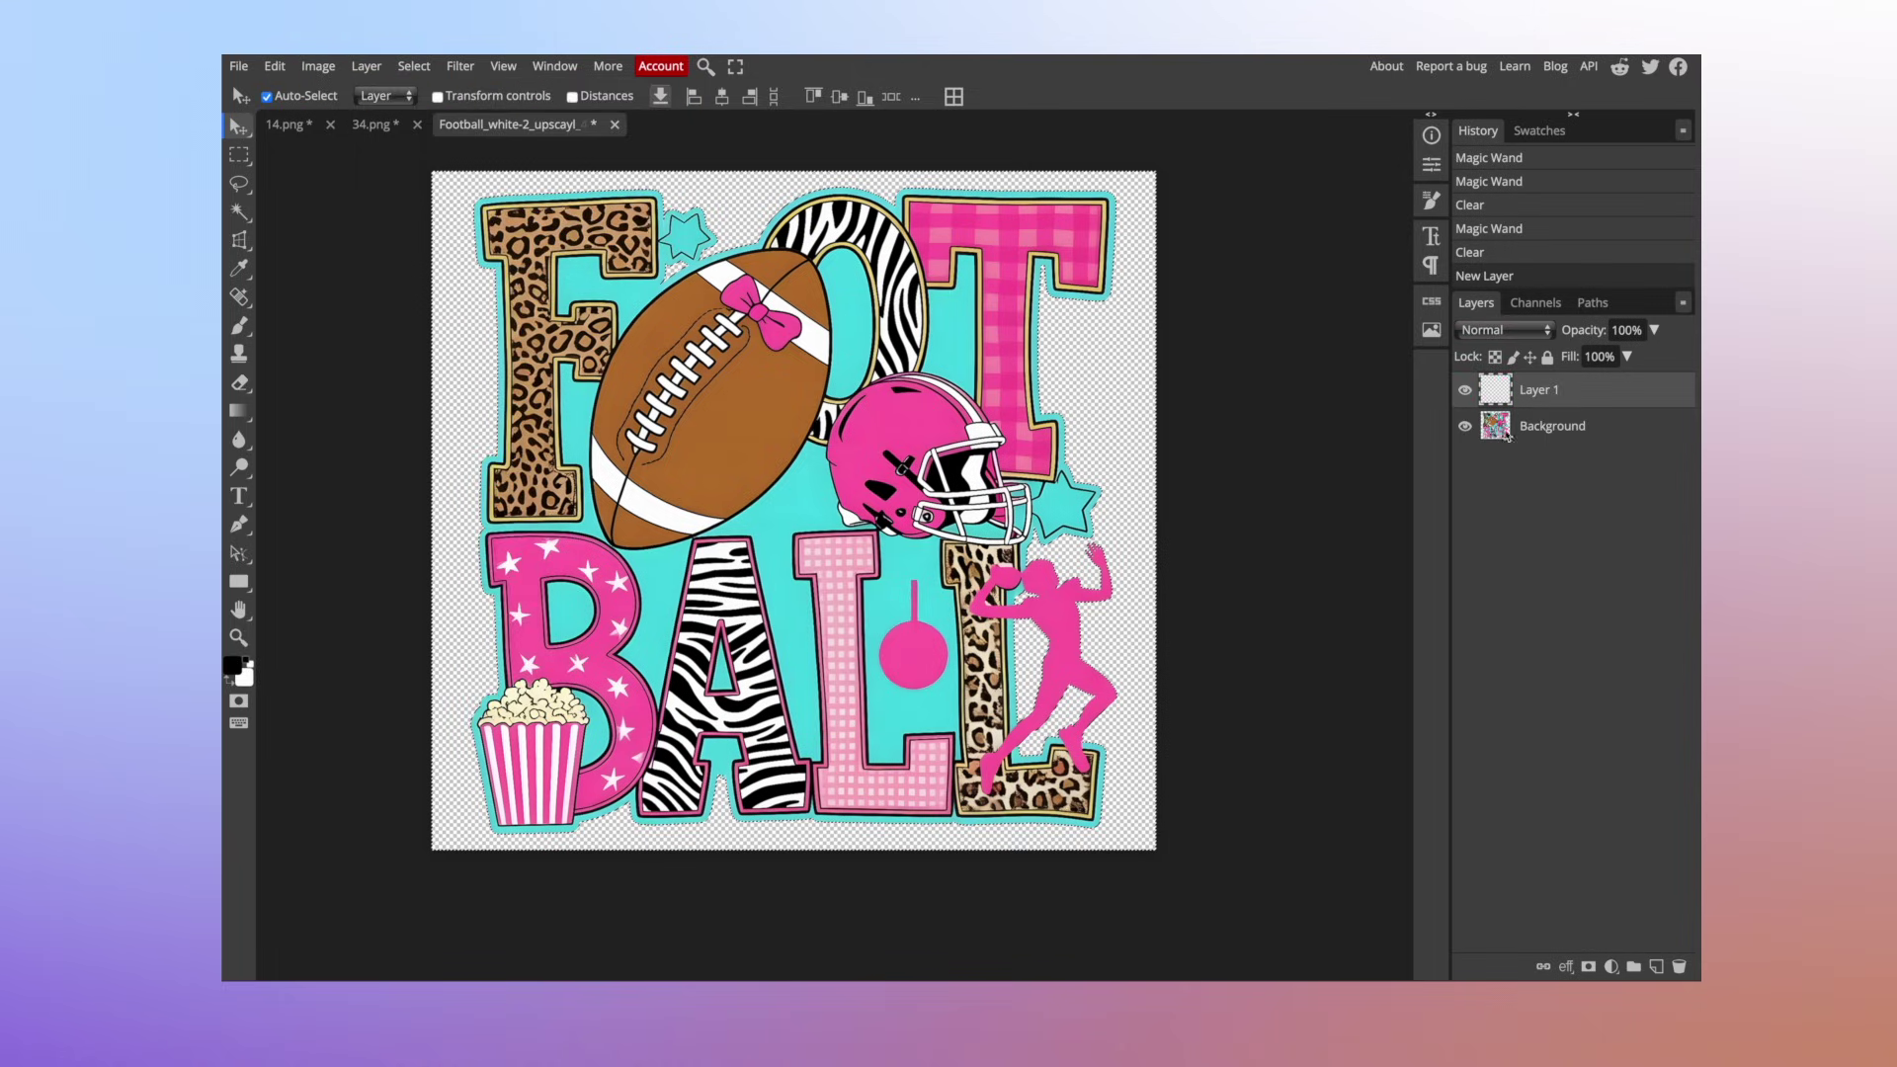
- Add a solid colour fill layer set to pure black (#000000)
click(1611, 966)
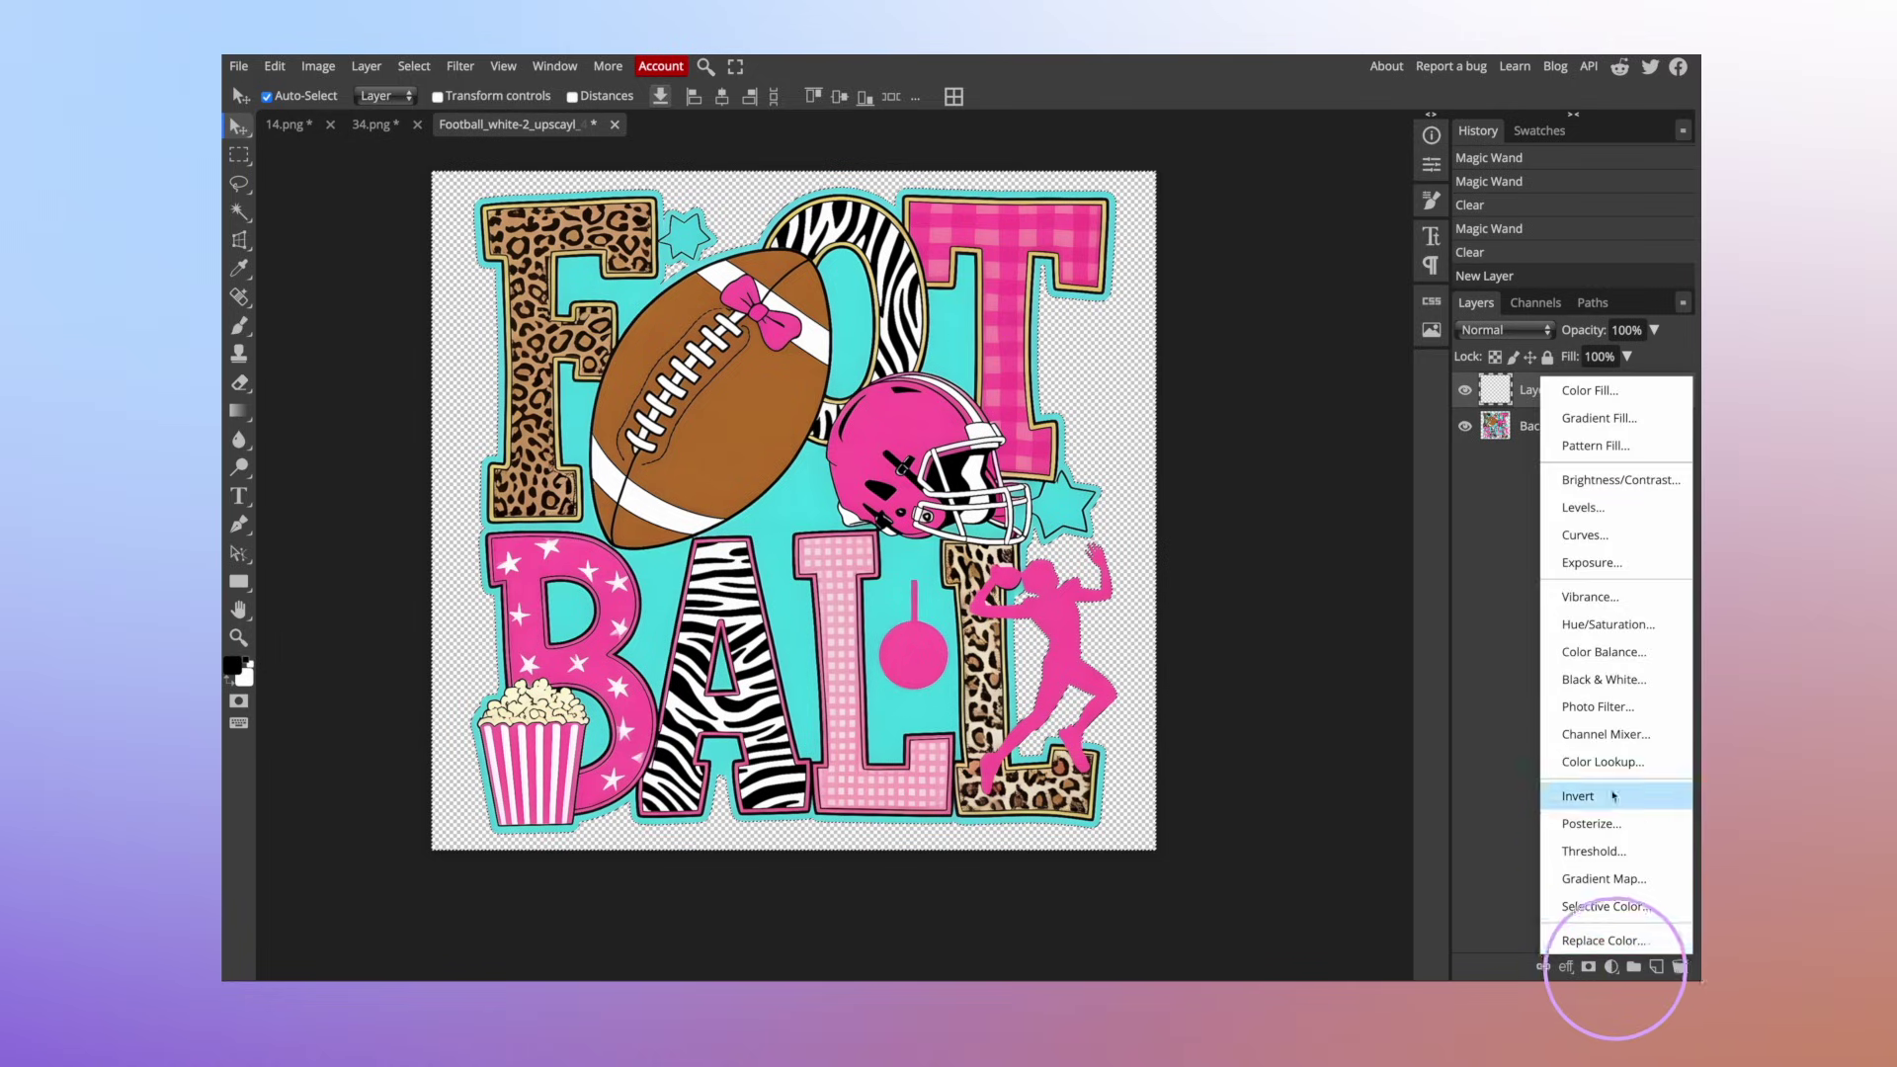
click(1590, 390)
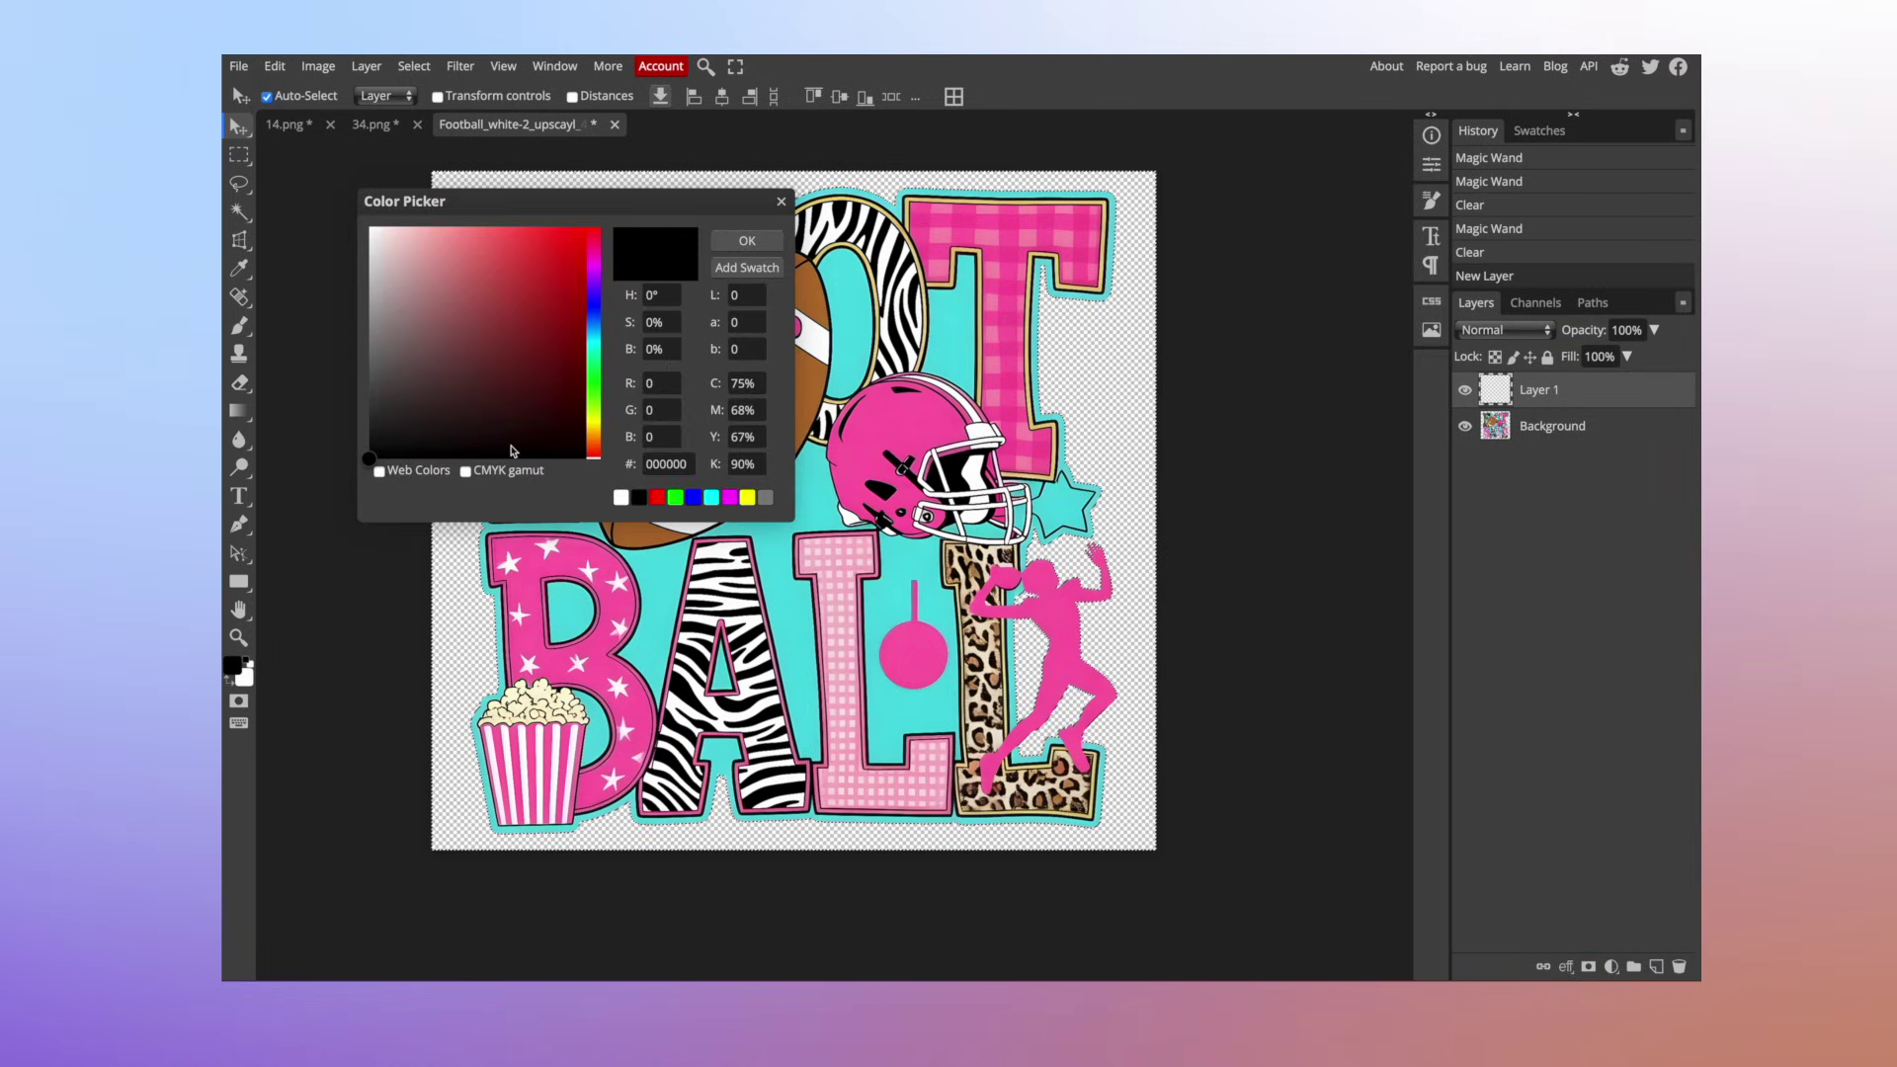
mouse_move(370, 461)
mouse_down()
mouse_move(423, 389)
mouse_move(435, 312)
mouse_move(349, 495)
mouse_up()
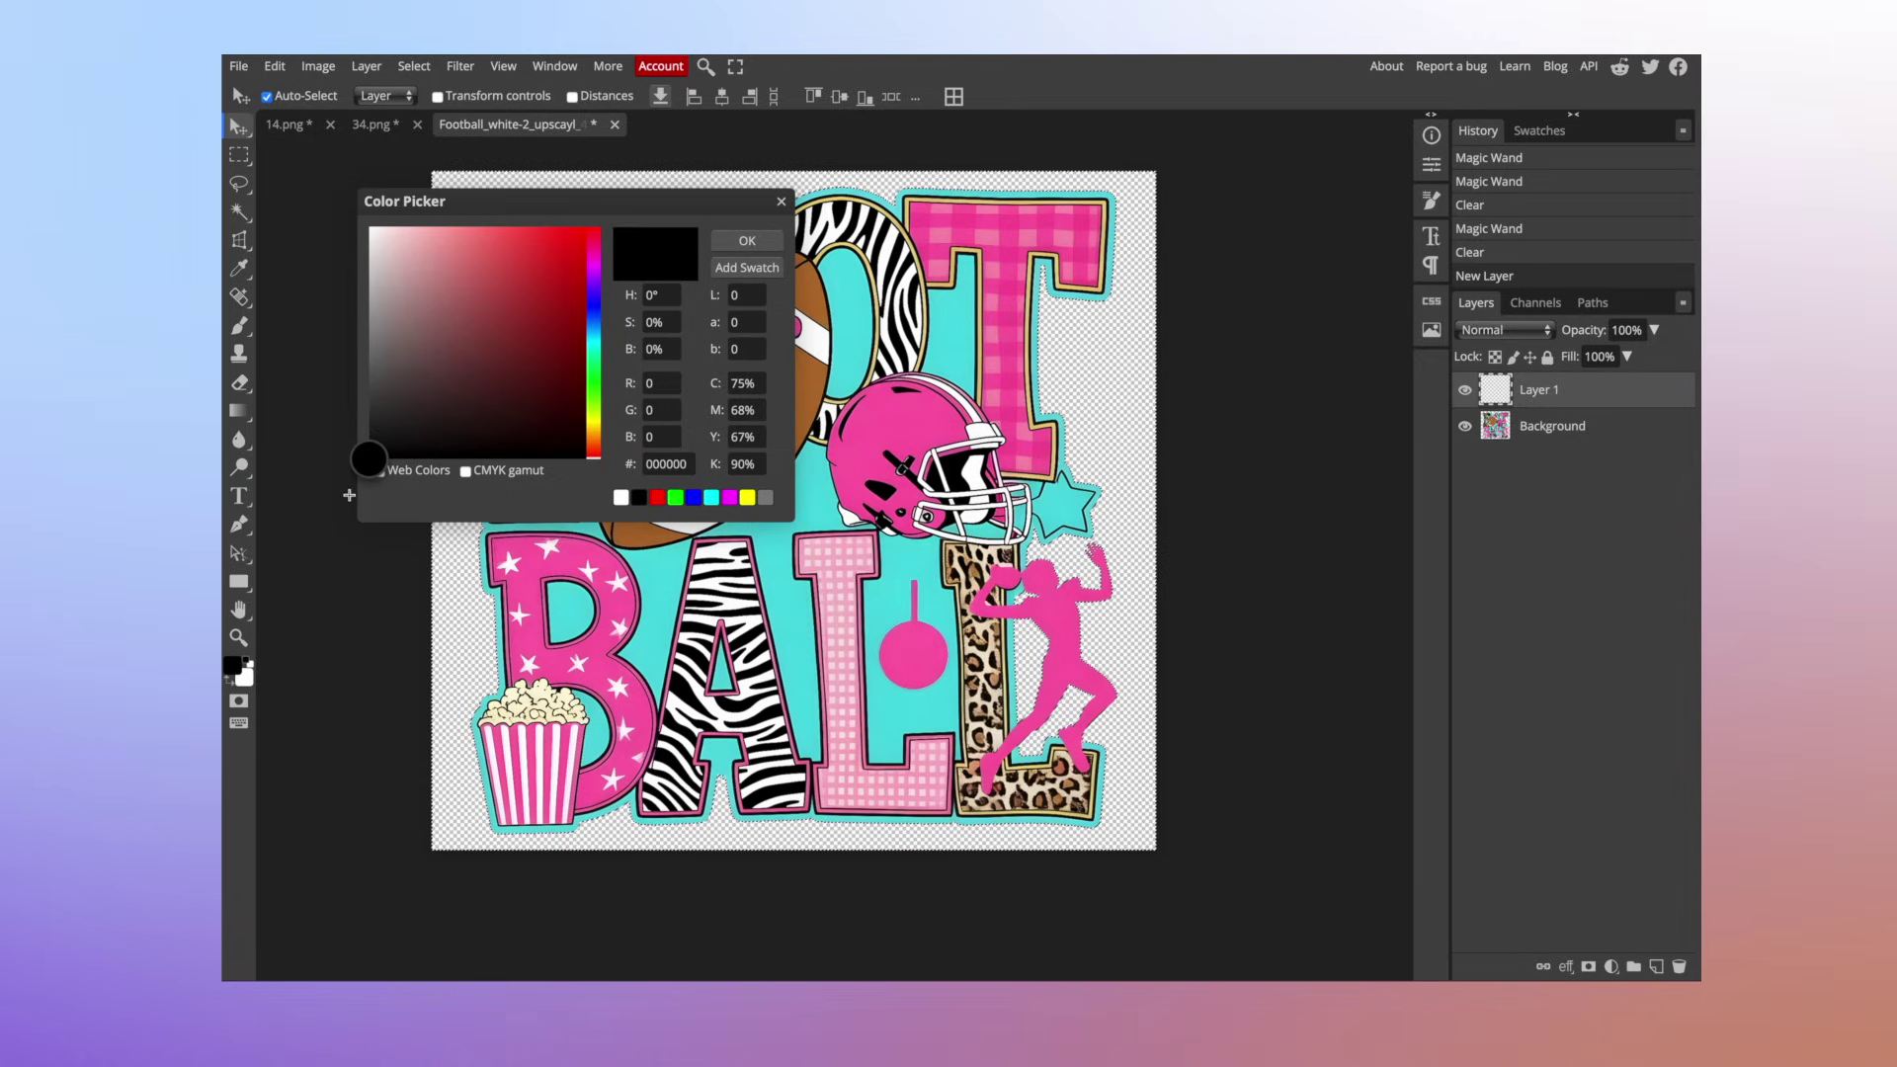
click(729, 241)
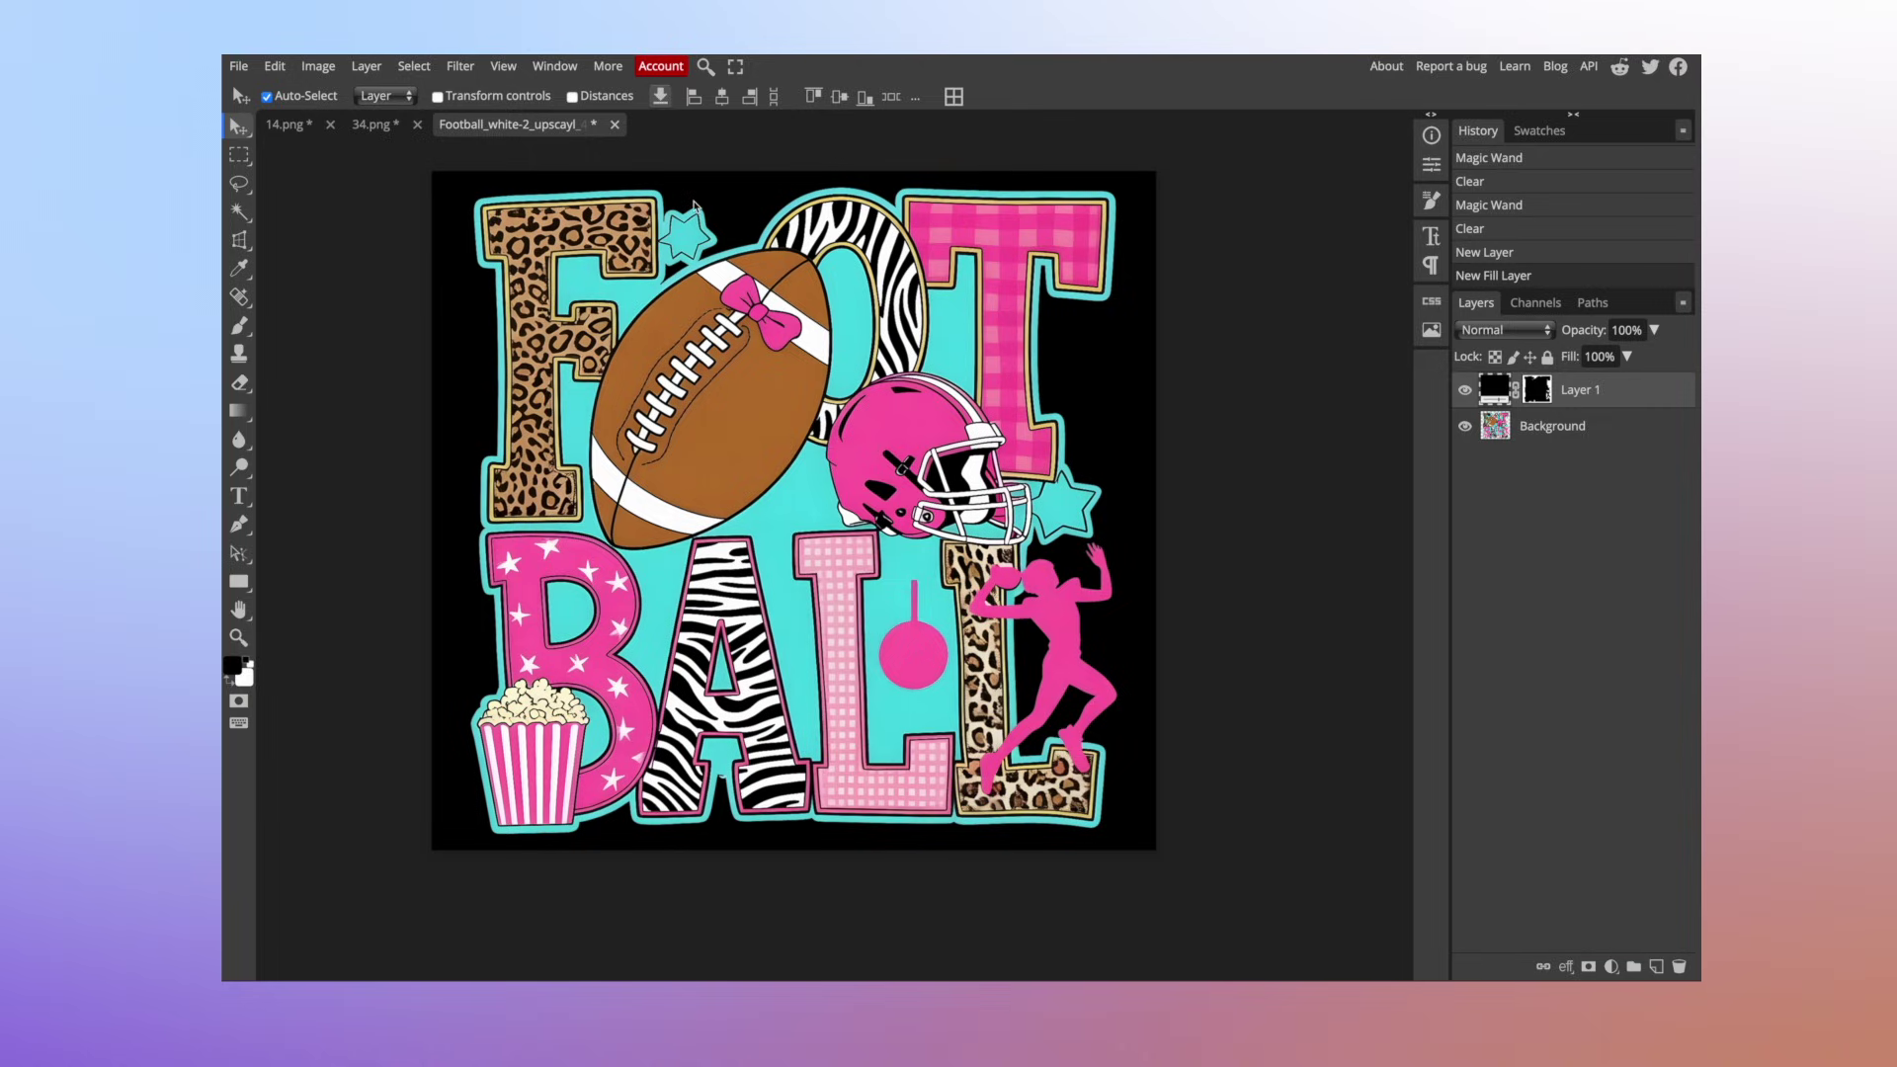
click(510, 67)
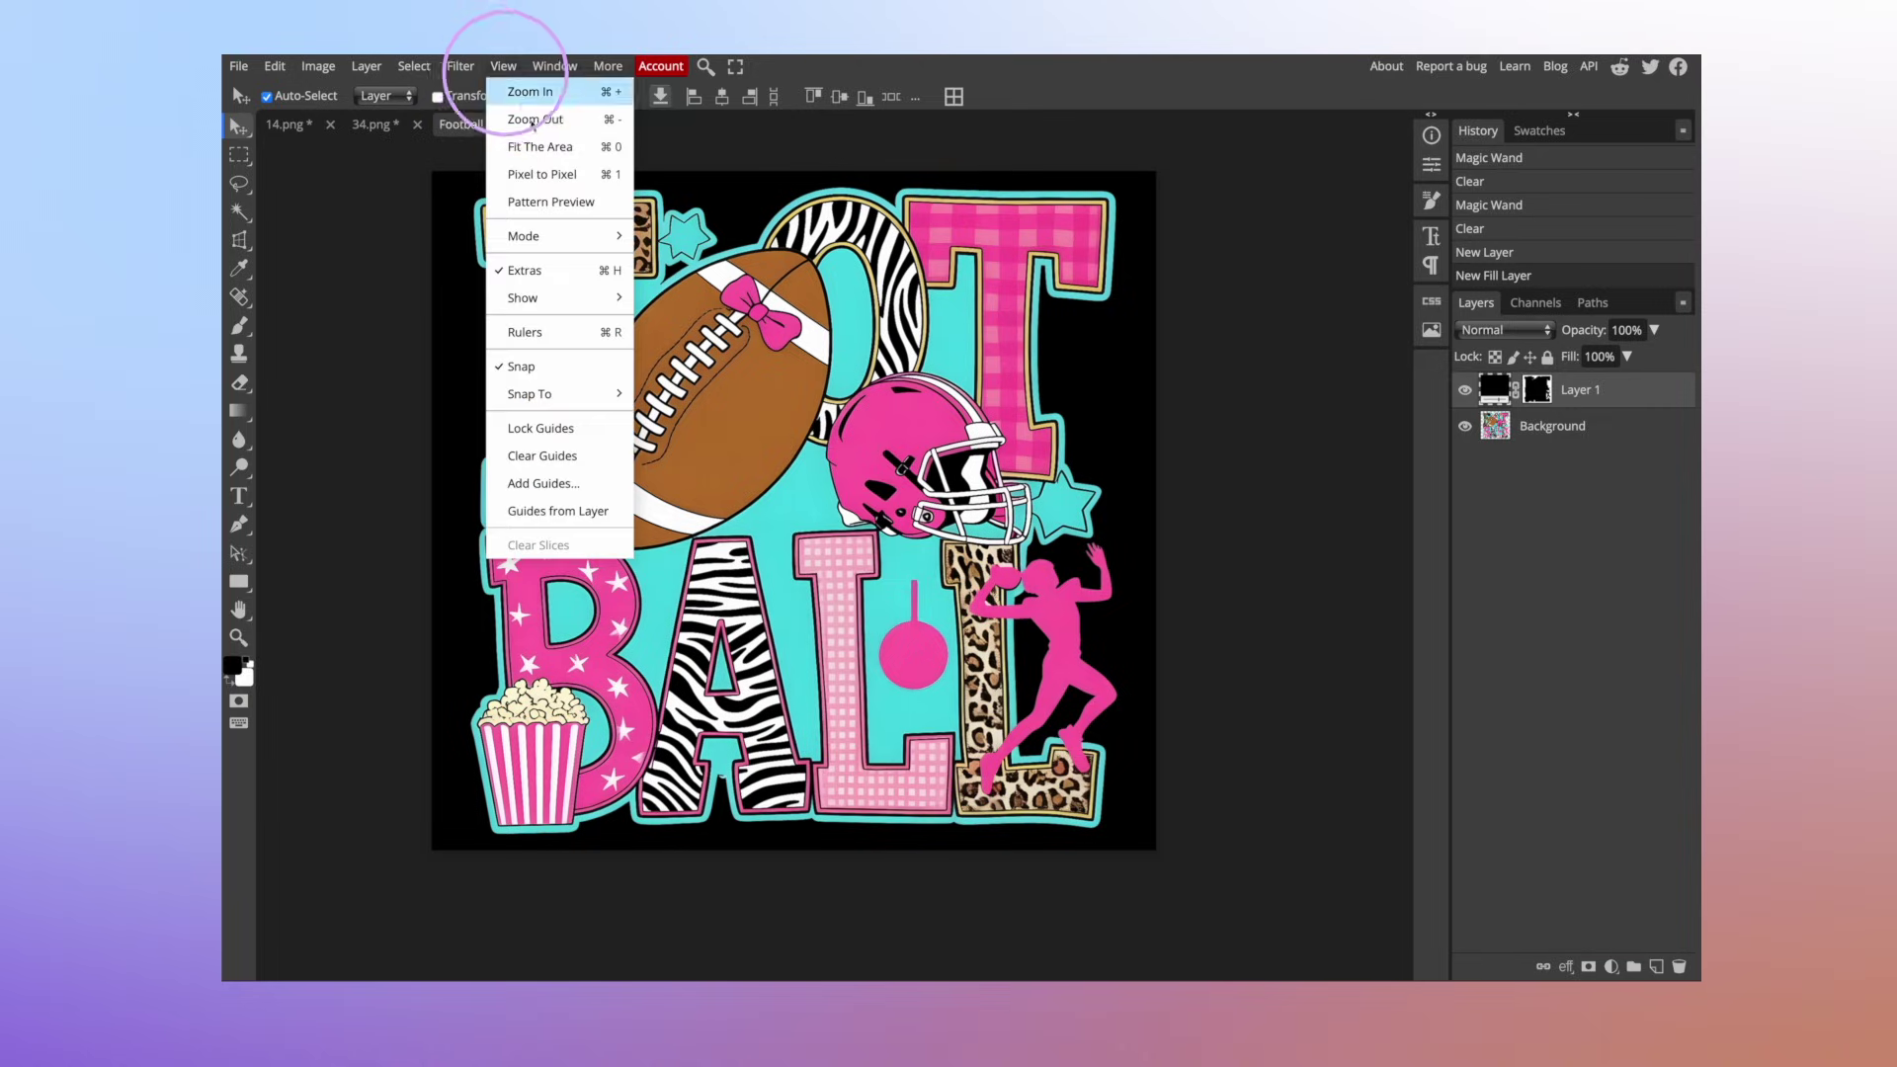
- Switch to Pixel to Pixel view and pan around to check the letter edges against black
click(536, 173)
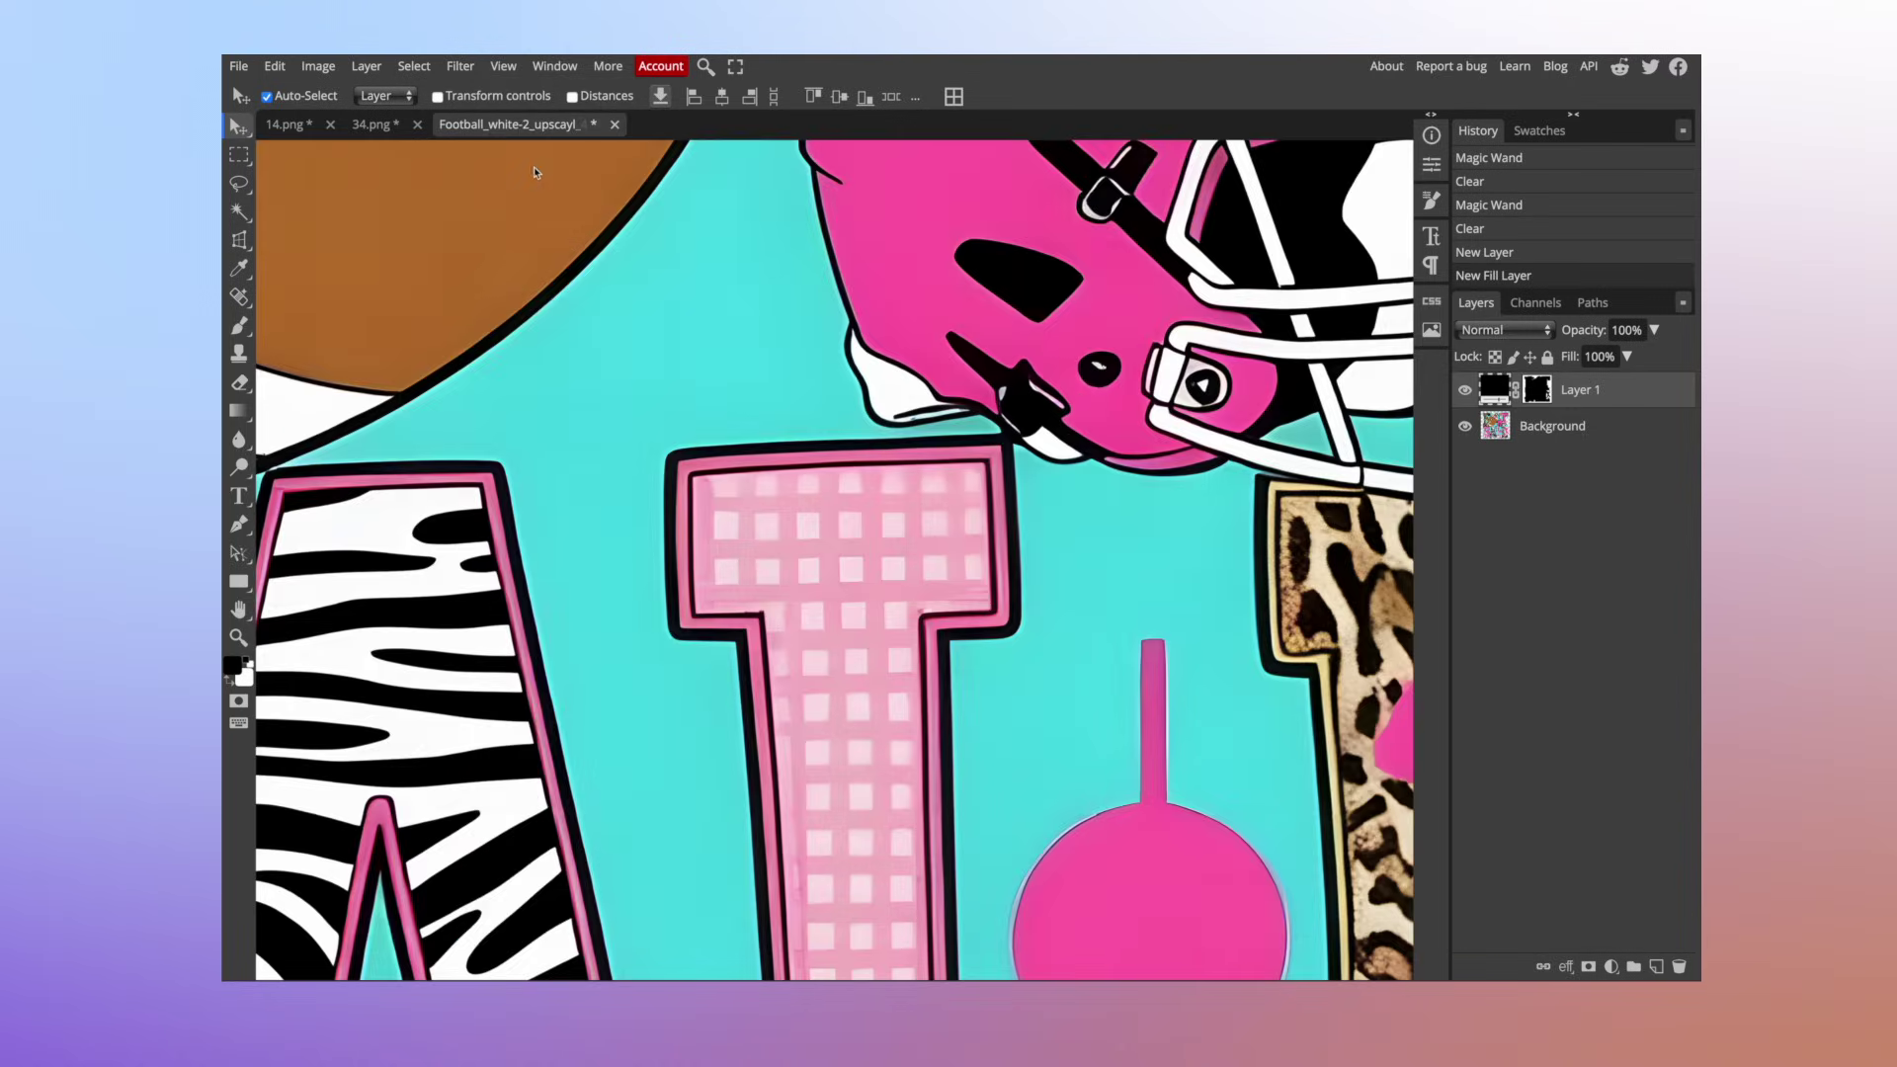
scroll(497, 353, up, 10)
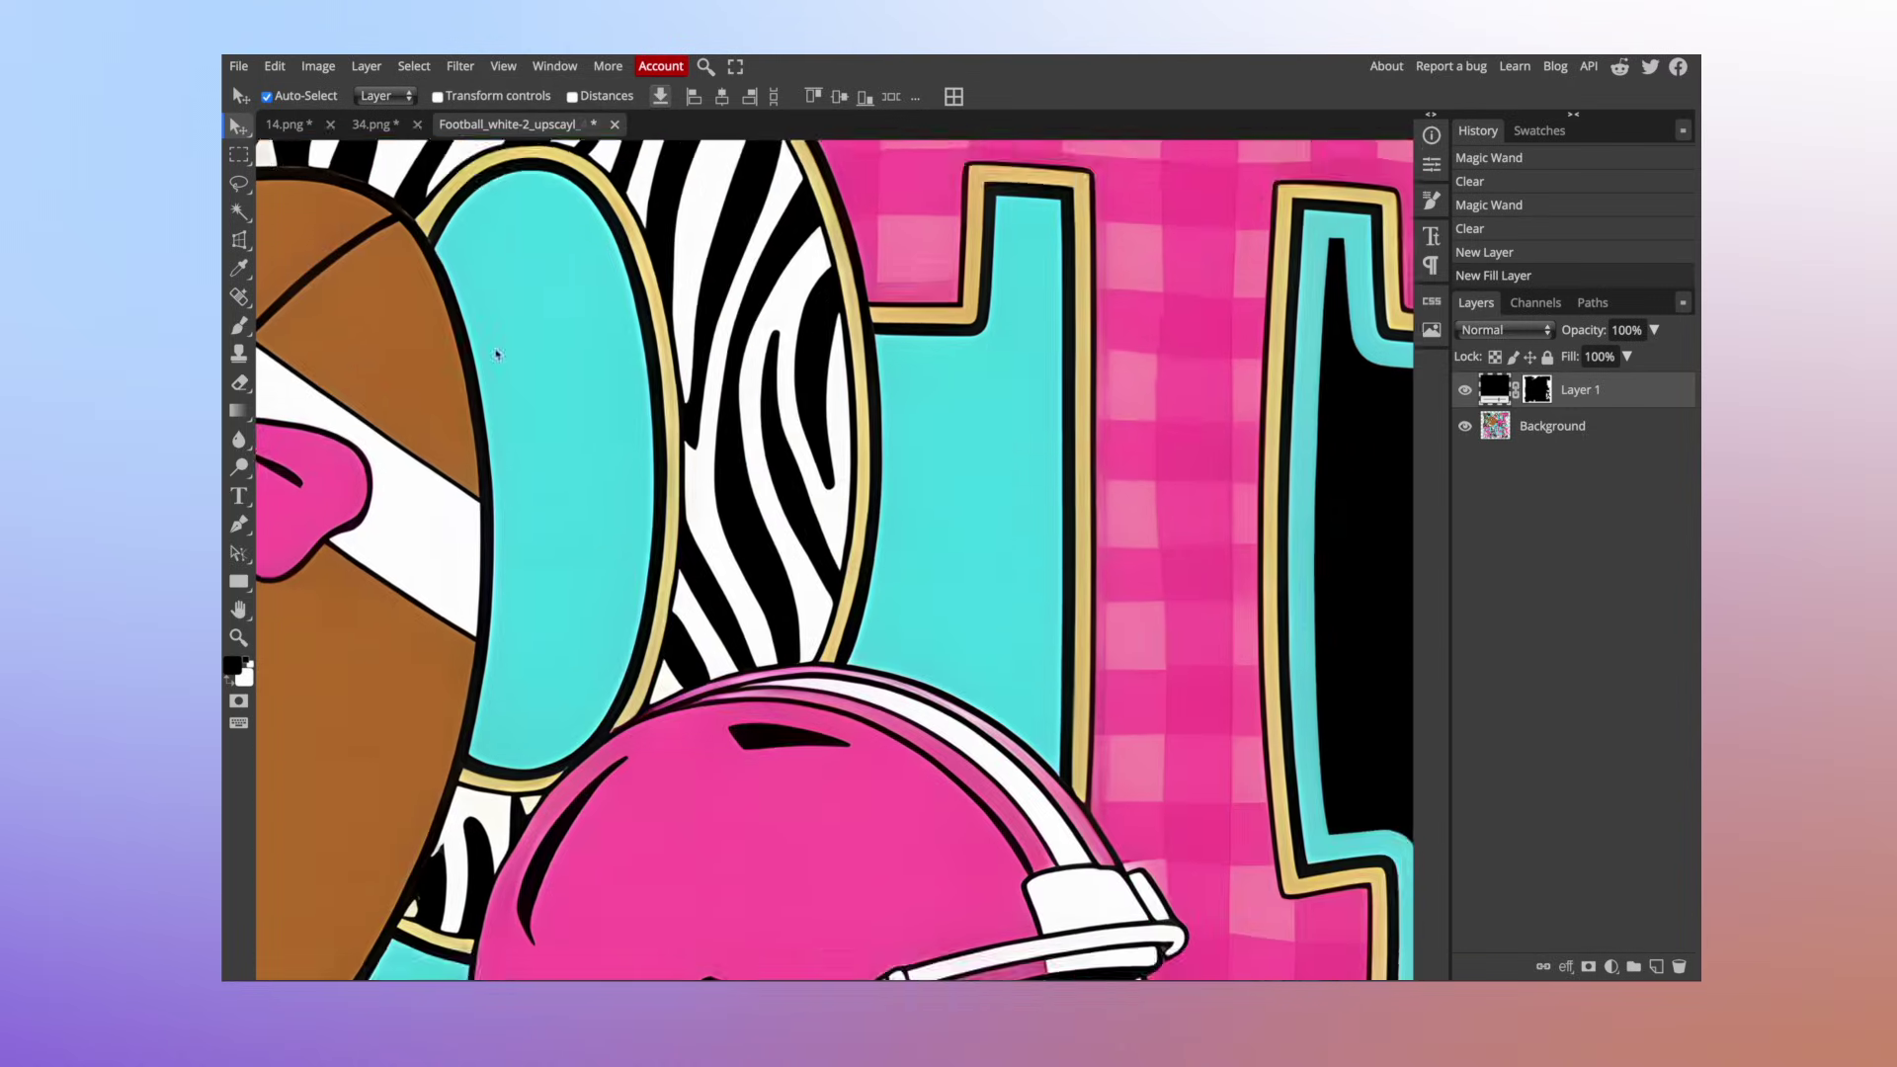
scroll(497, 353, up, 3)
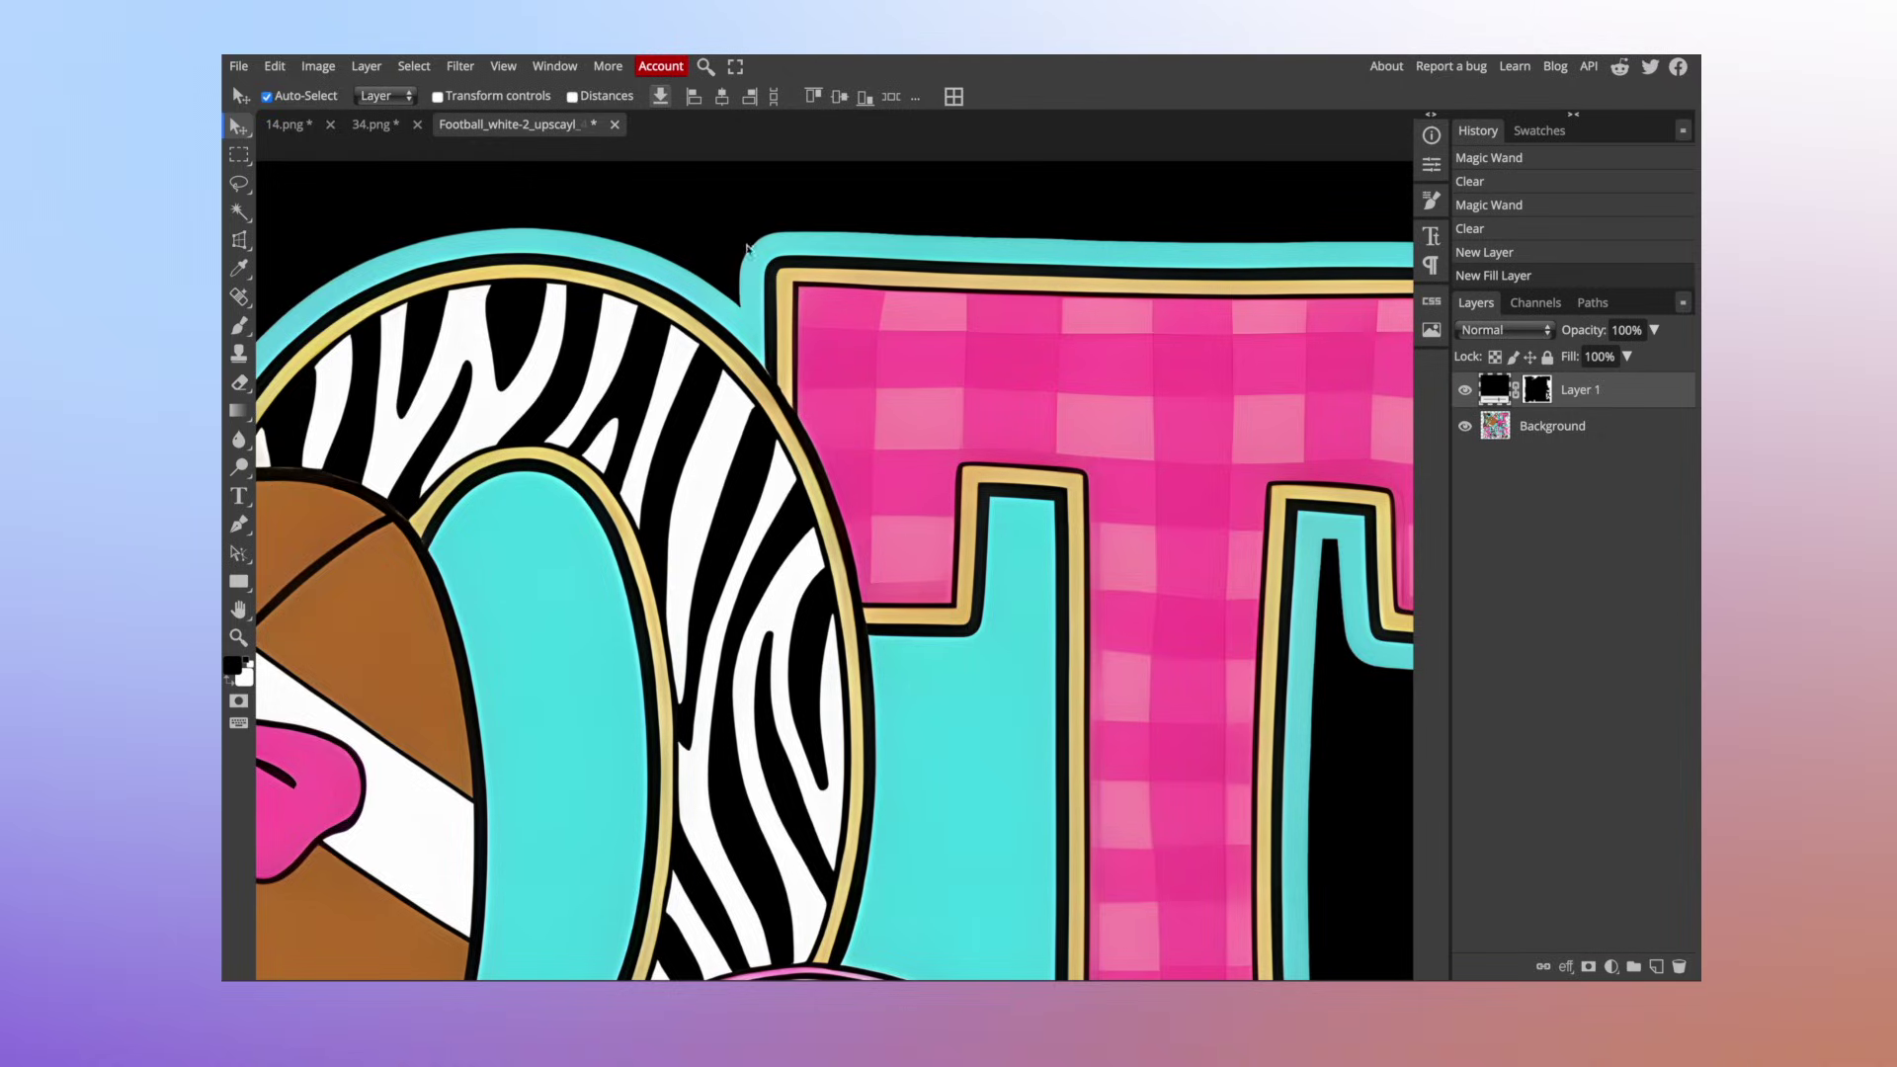
scroll(843, 232, right, 8)
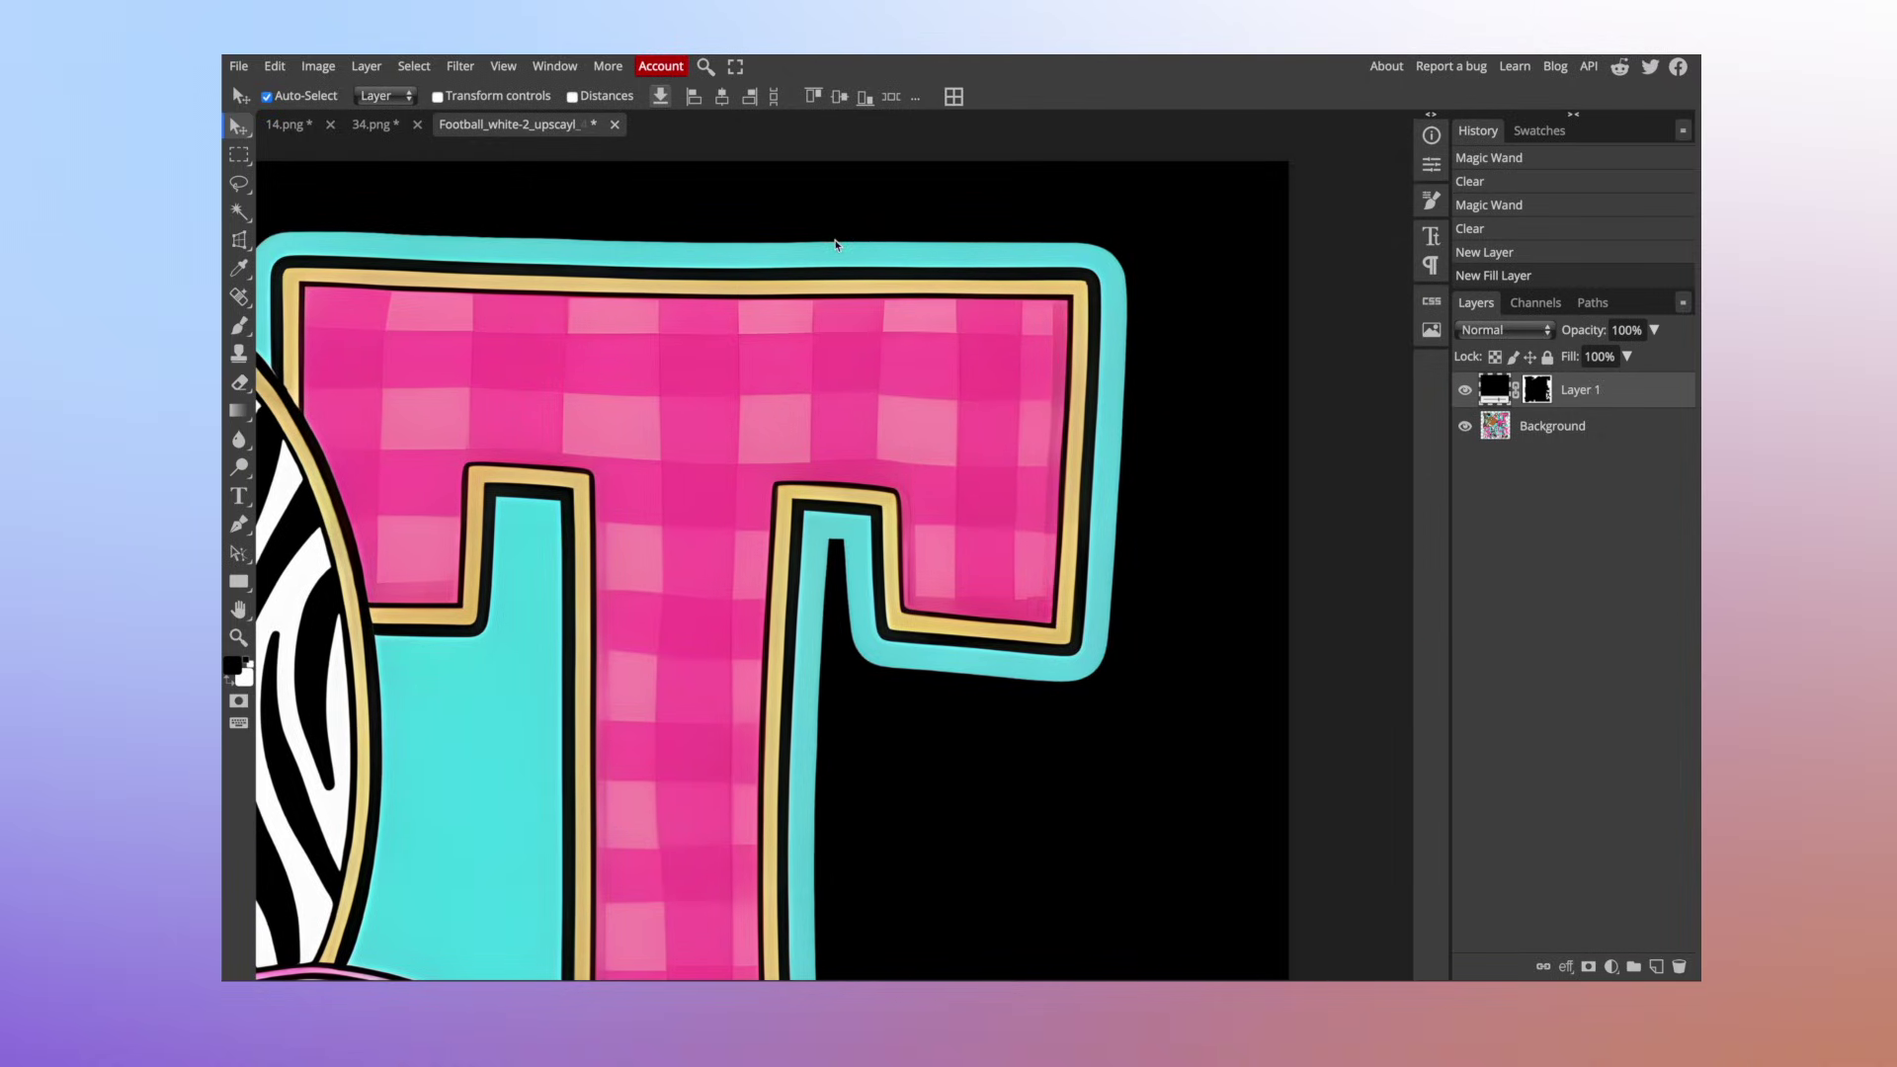
scroll(734, 320, down, 1)
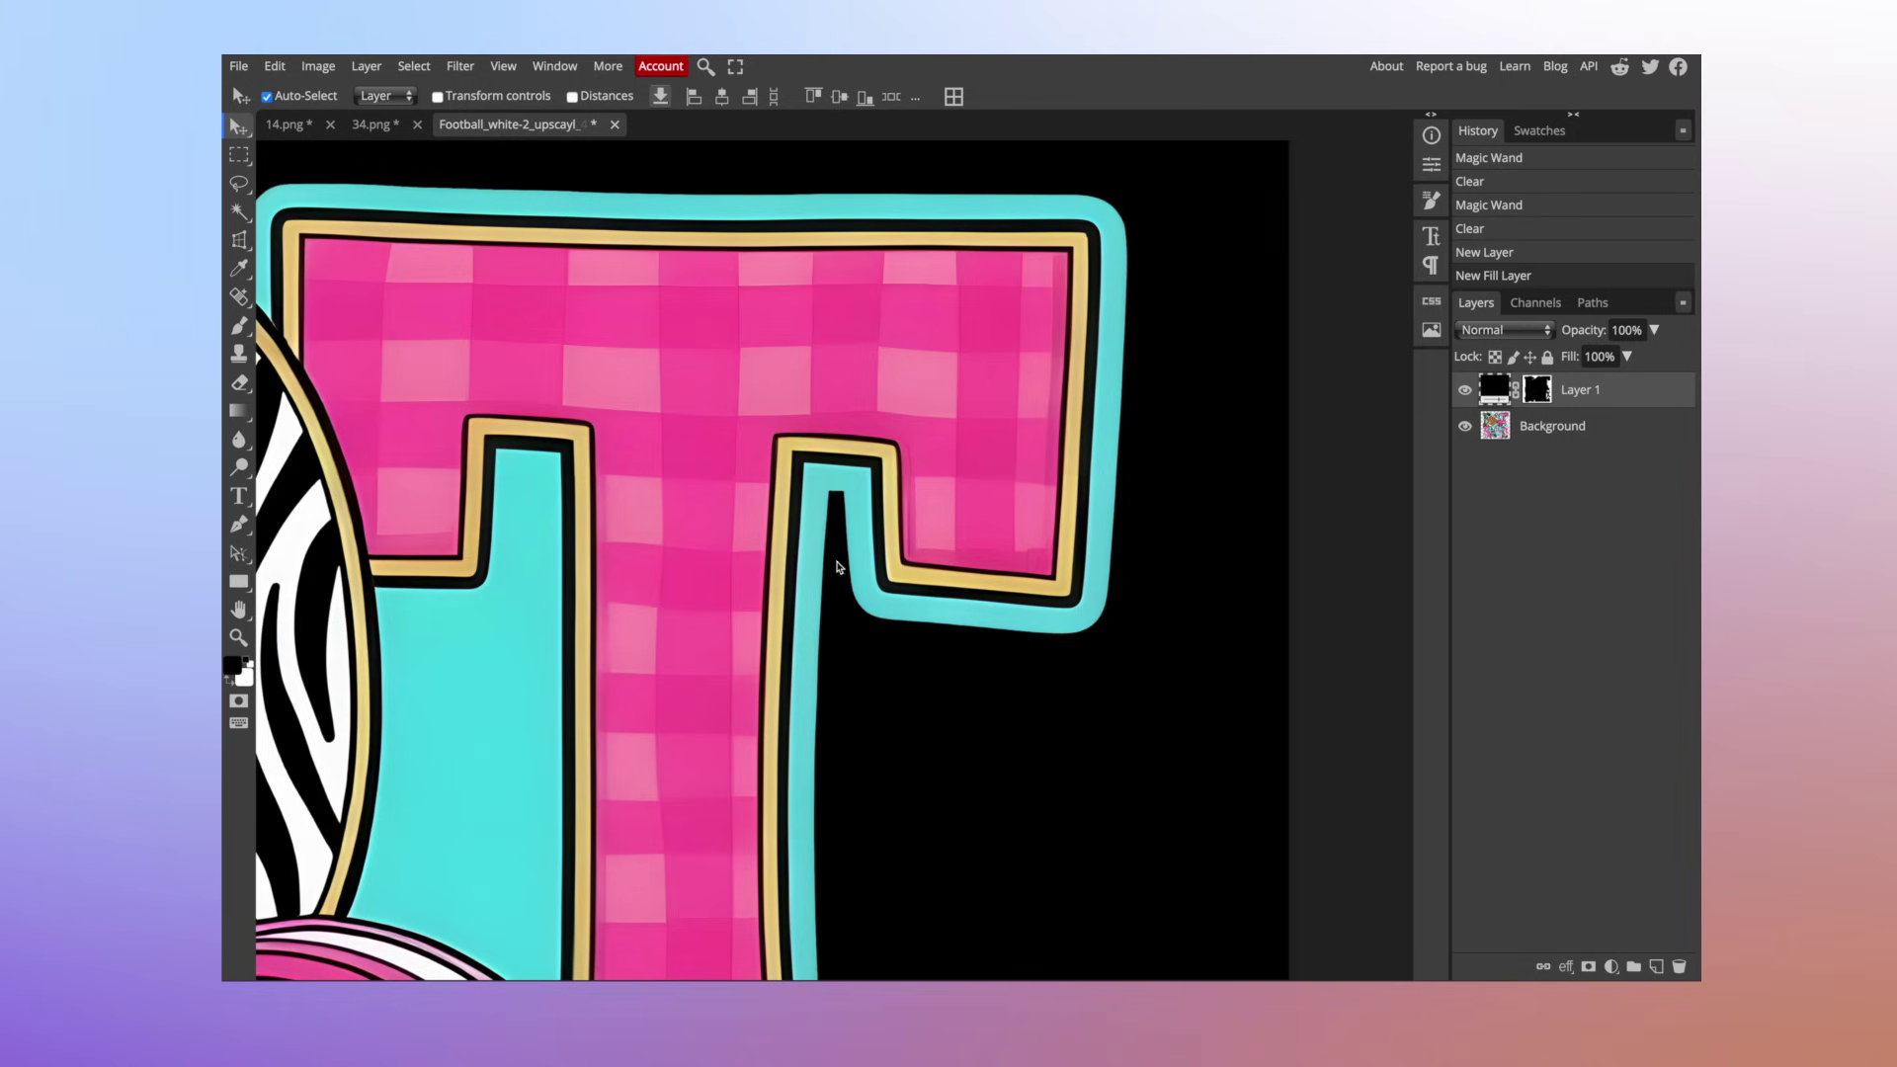
scroll(838, 566, down, 1)
scroll(840, 566, up, 4)
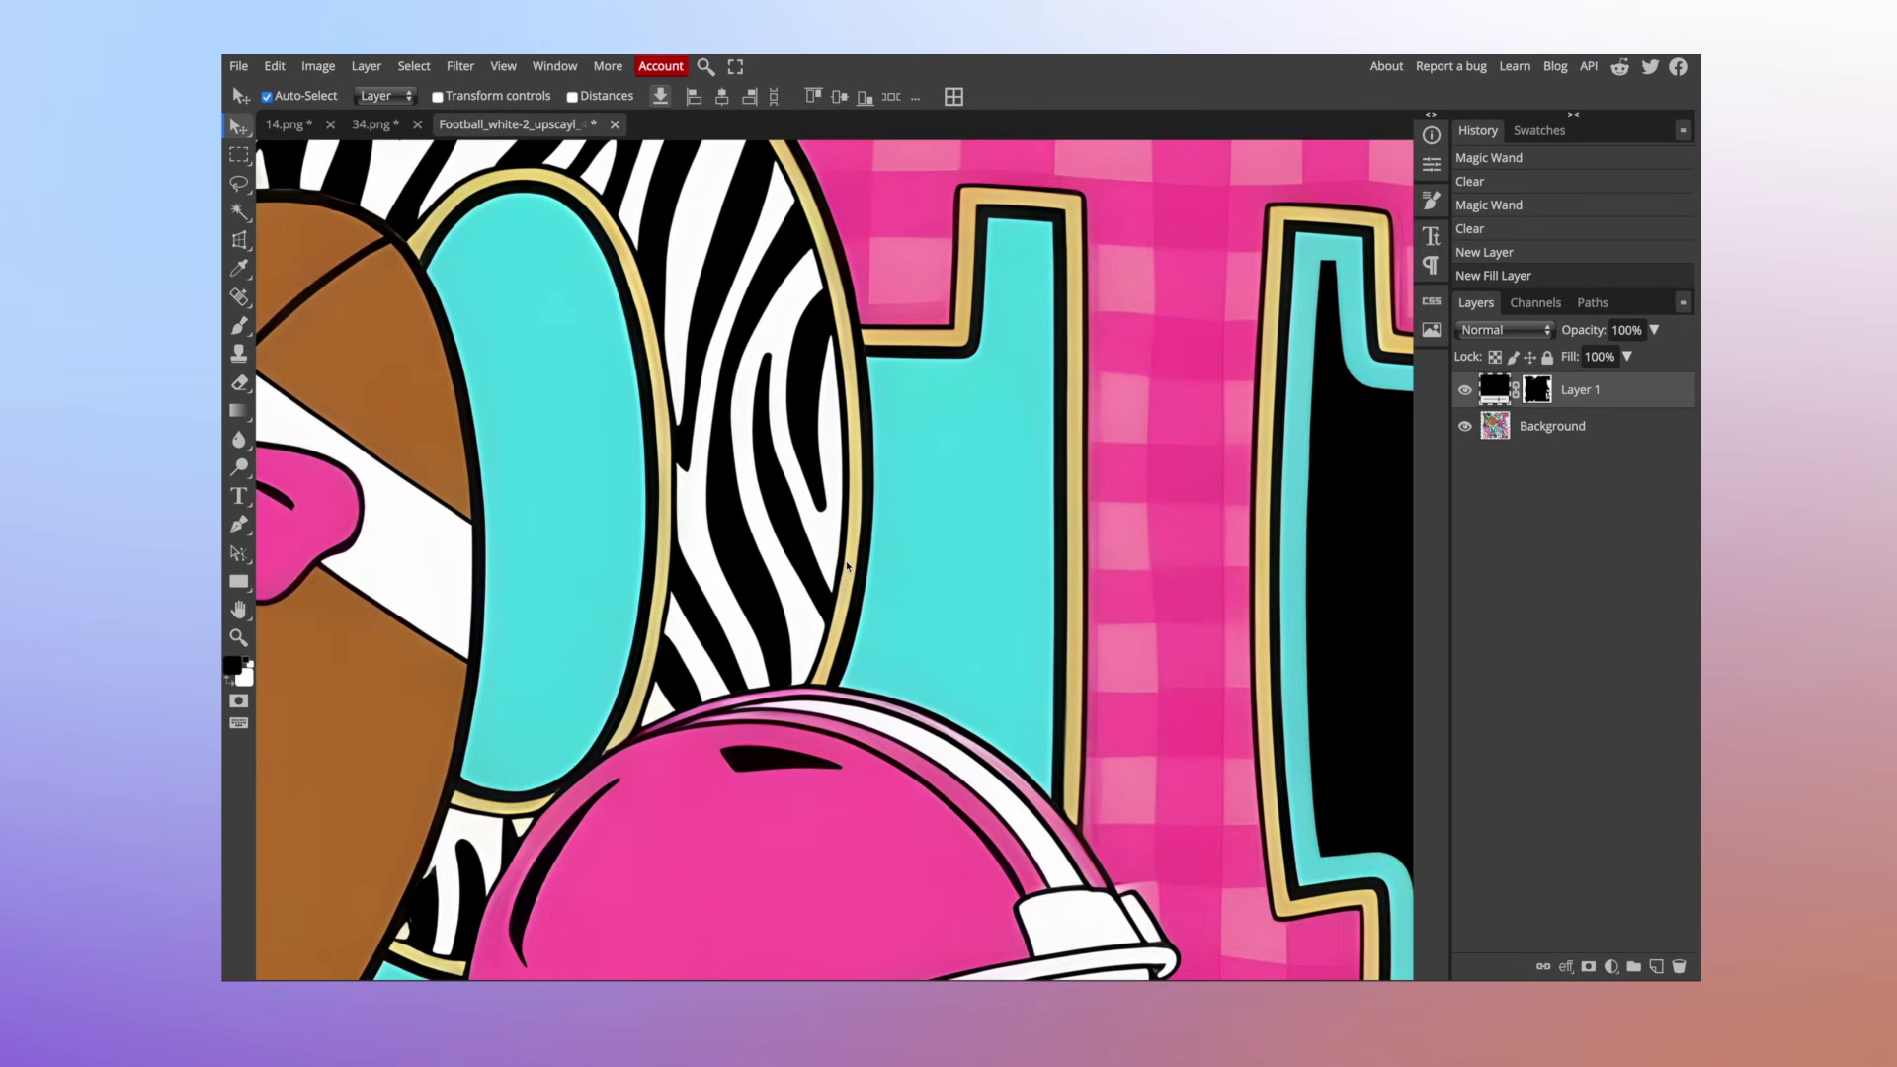
scroll(847, 566, up, 1)
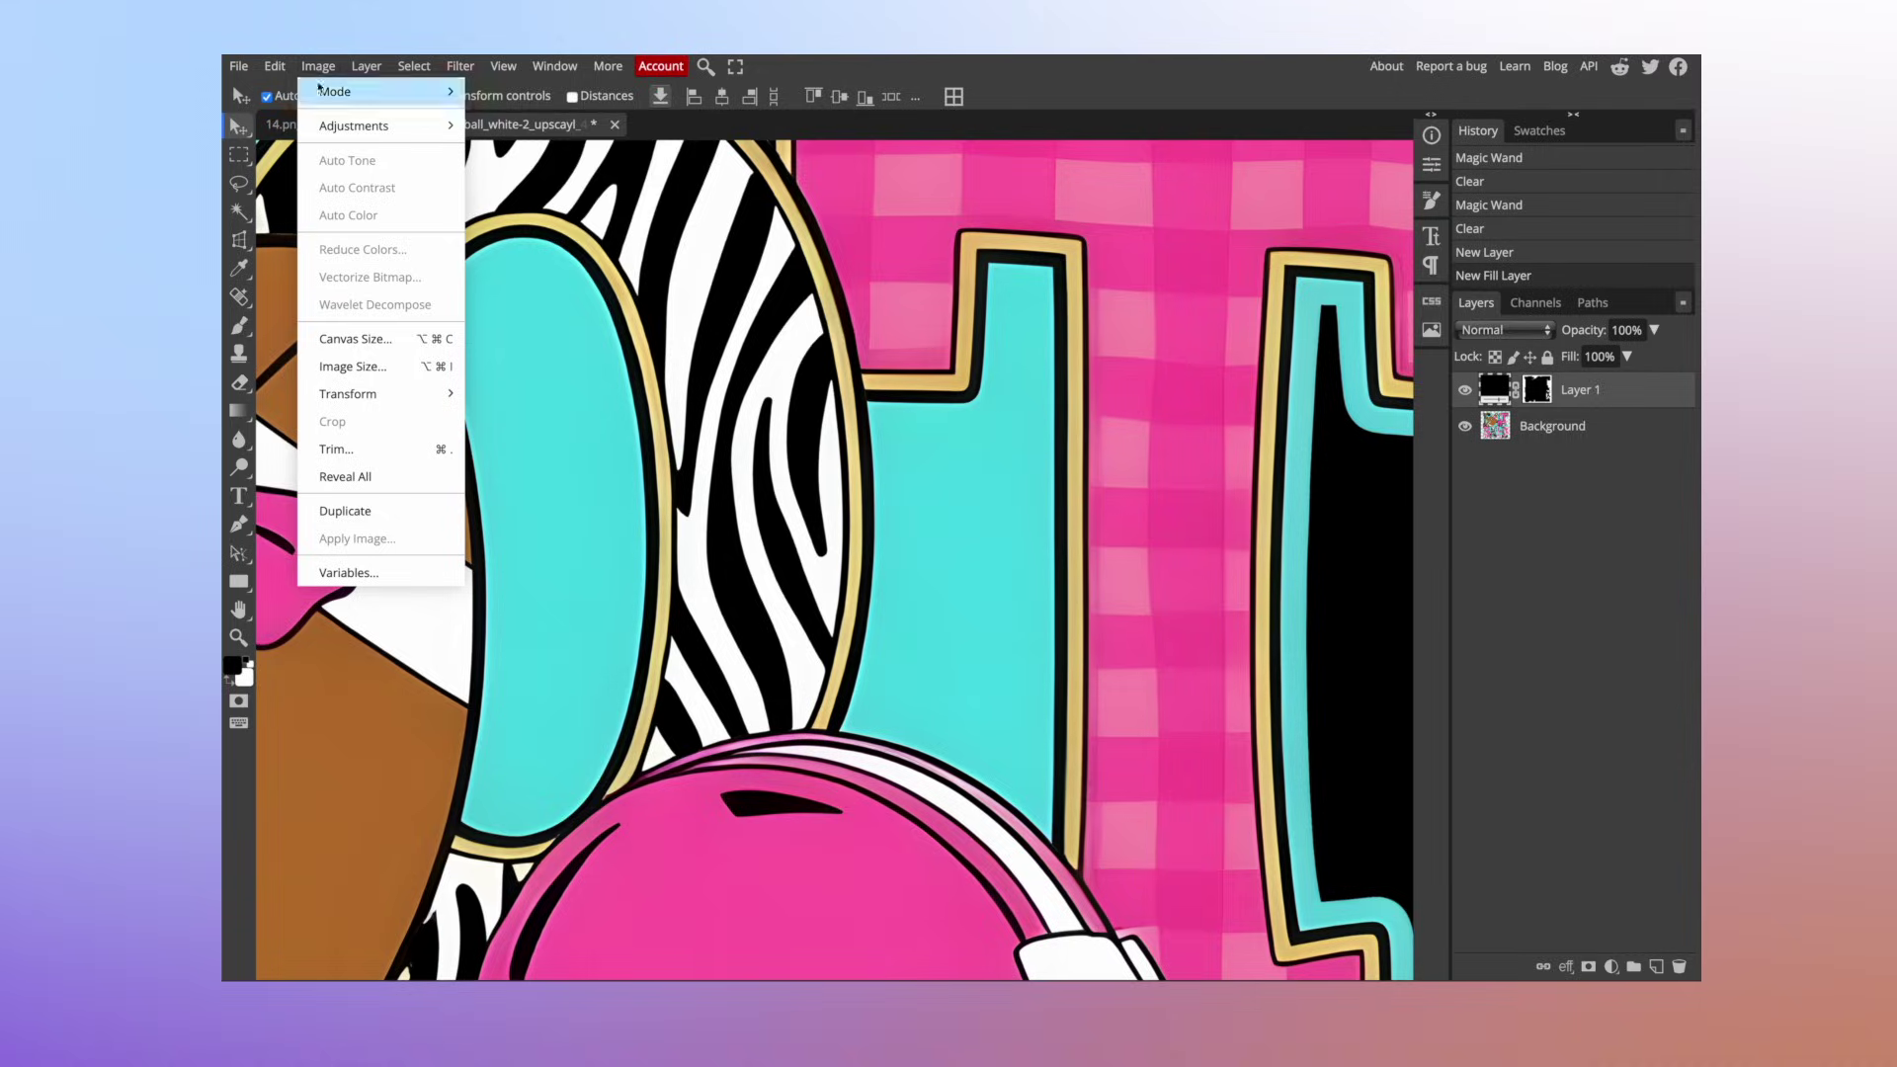
- In Image Size, change the resolution from 72 to 300 DPI and start replacing the 26667 px width
click(346, 366)
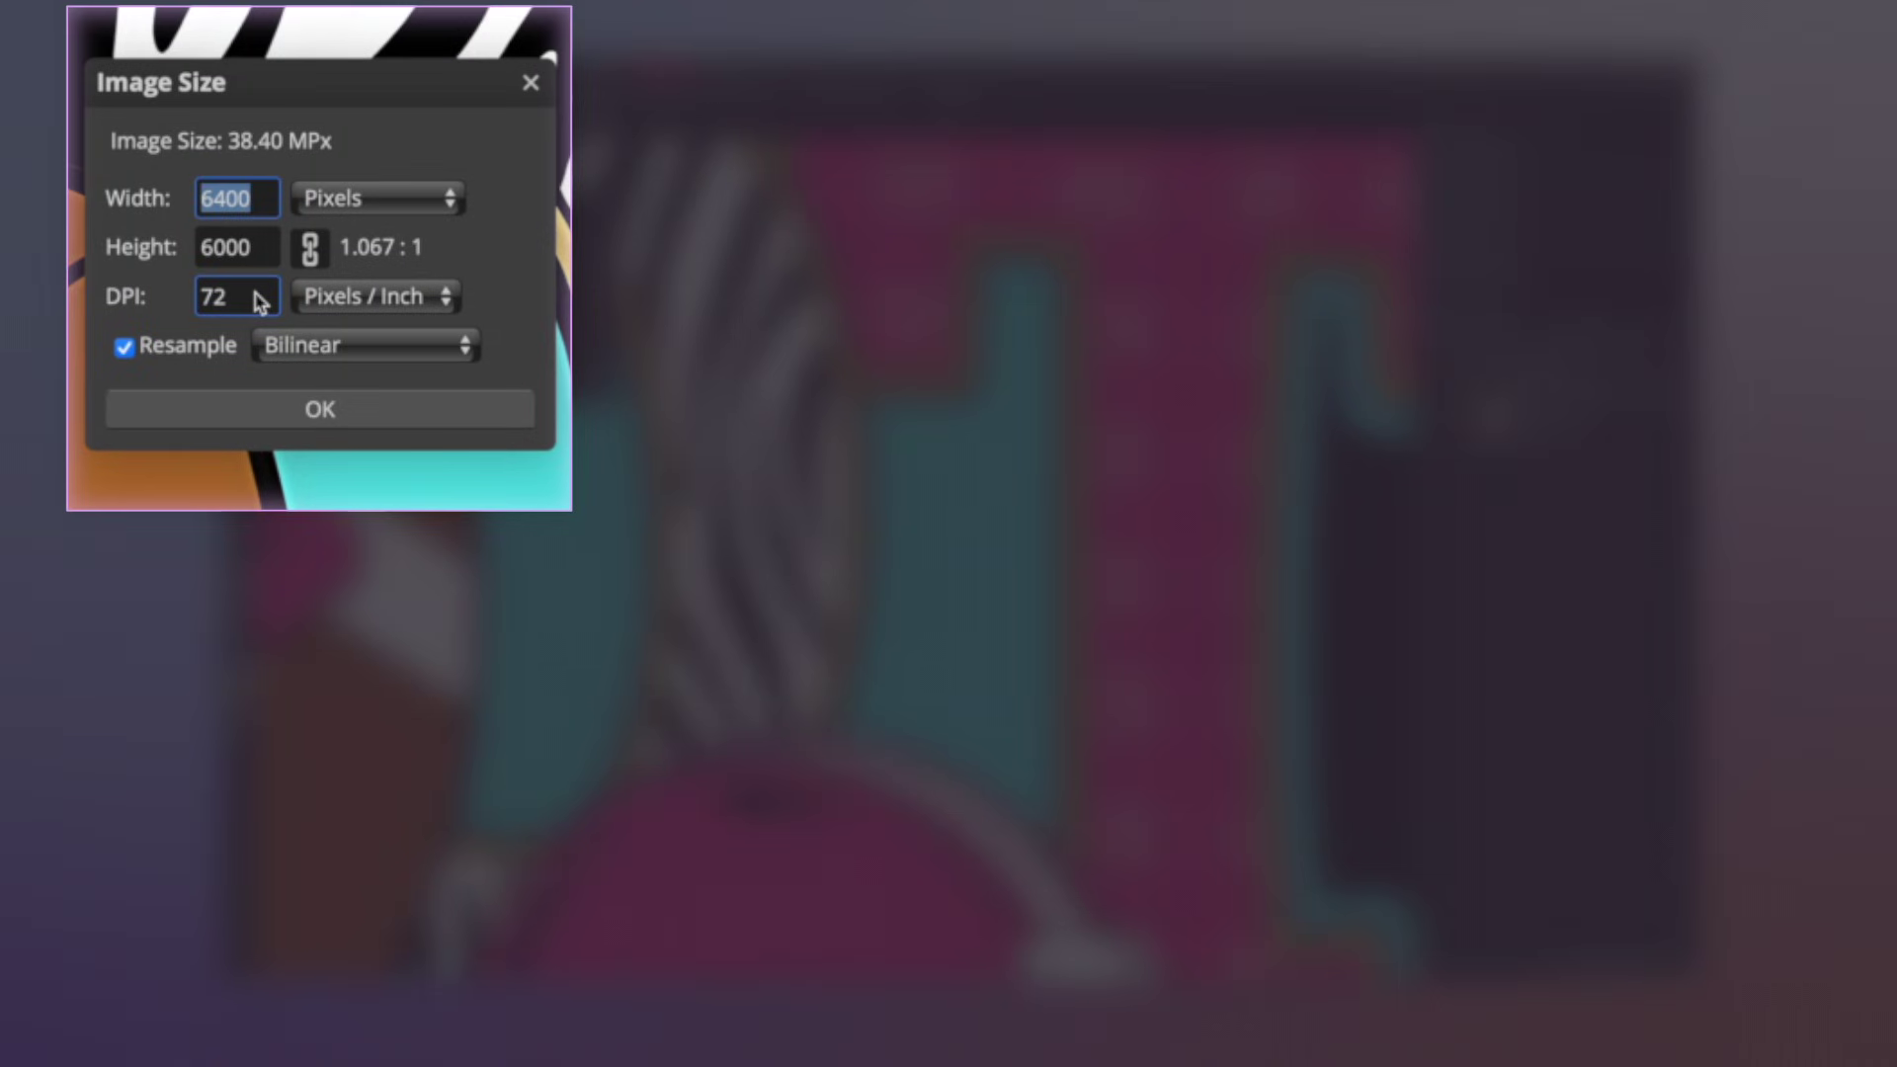
click(259, 302)
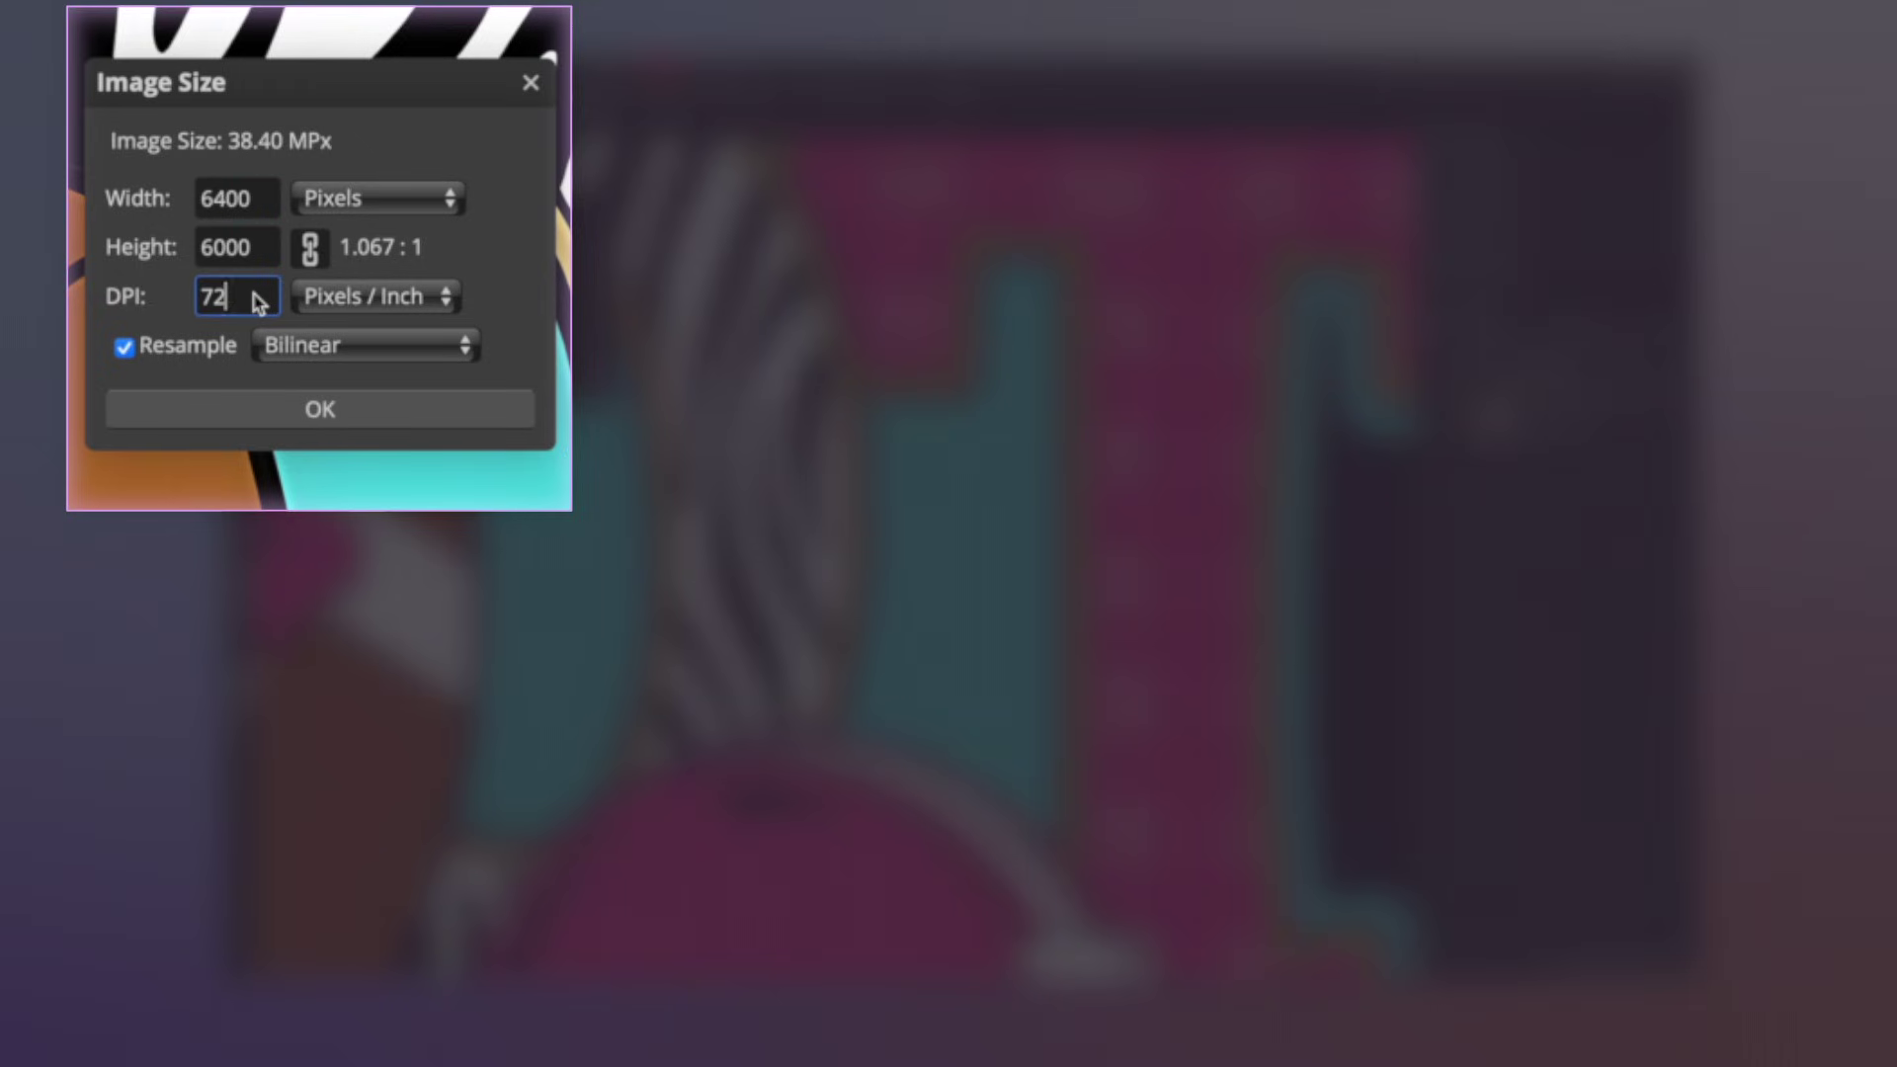
drag(259, 301, 197, 300)
text(300)
key(Tab)
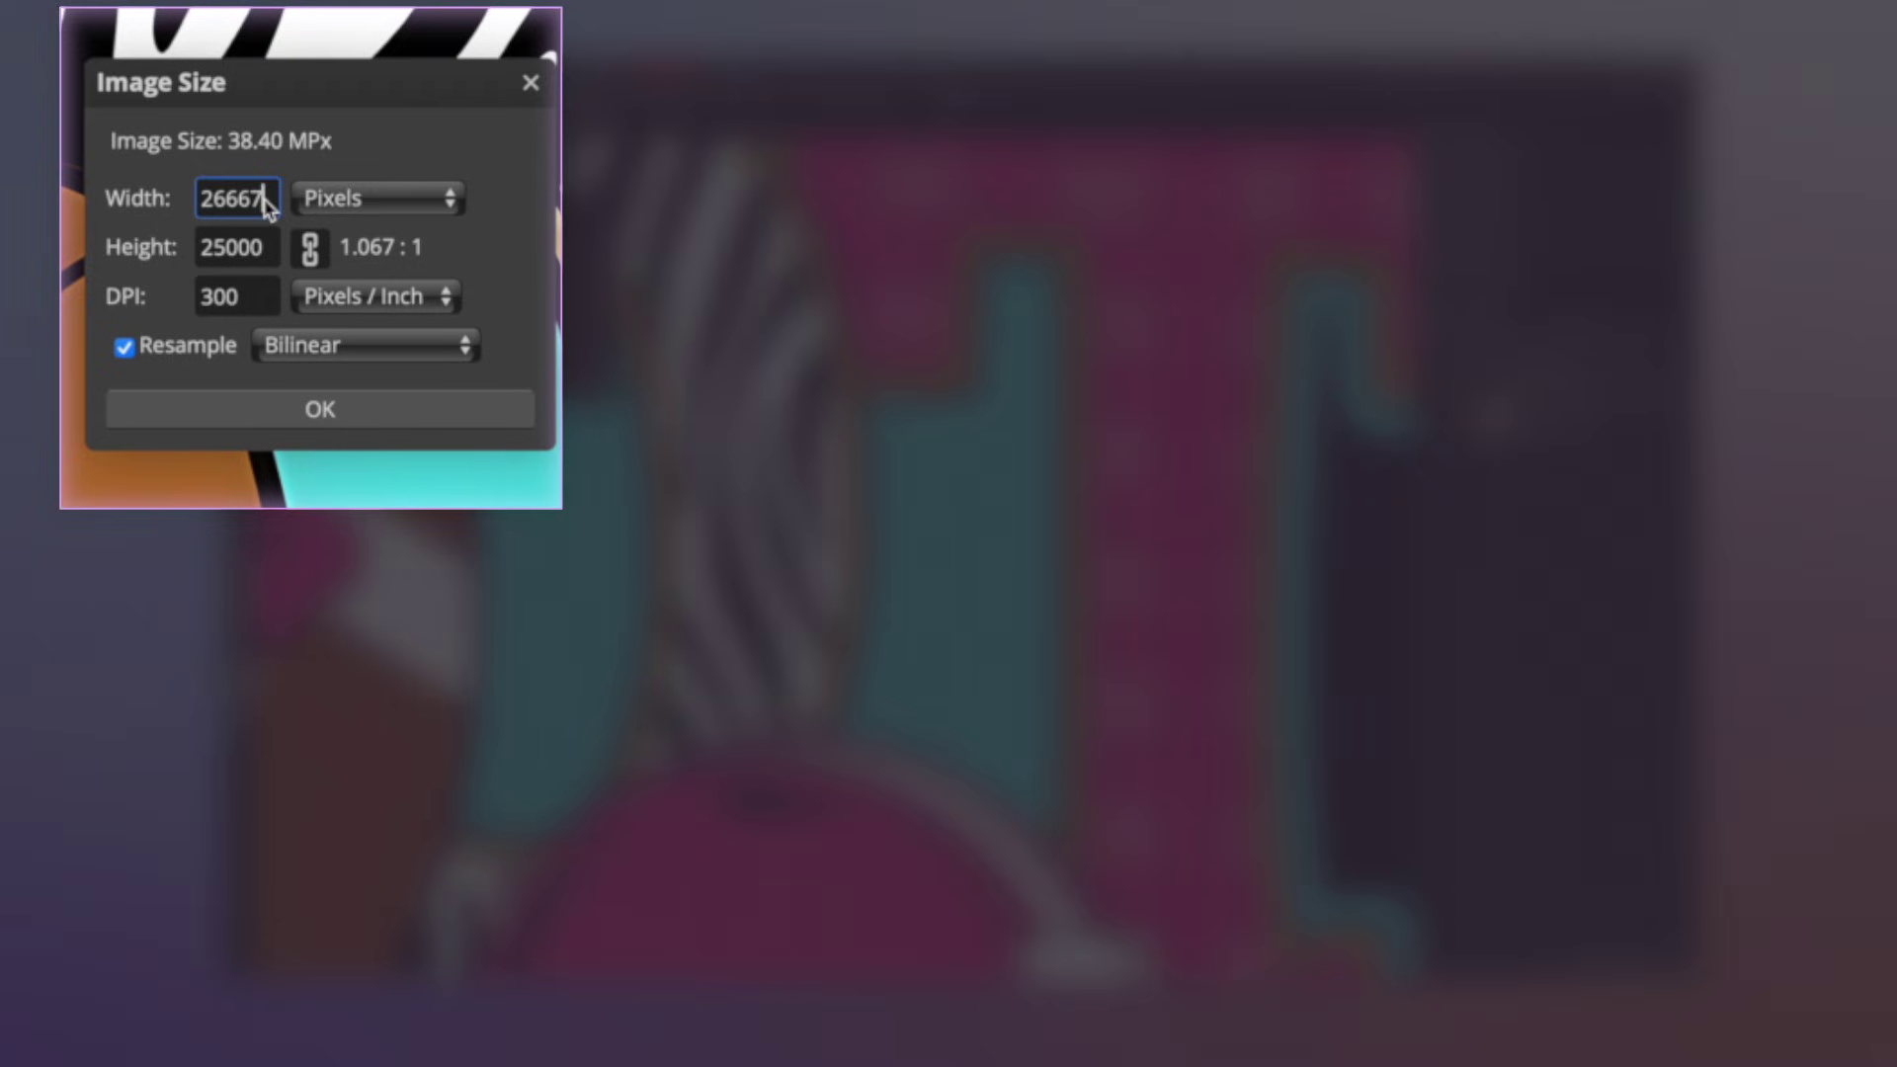
drag(269, 202, 188, 197)
text(4)
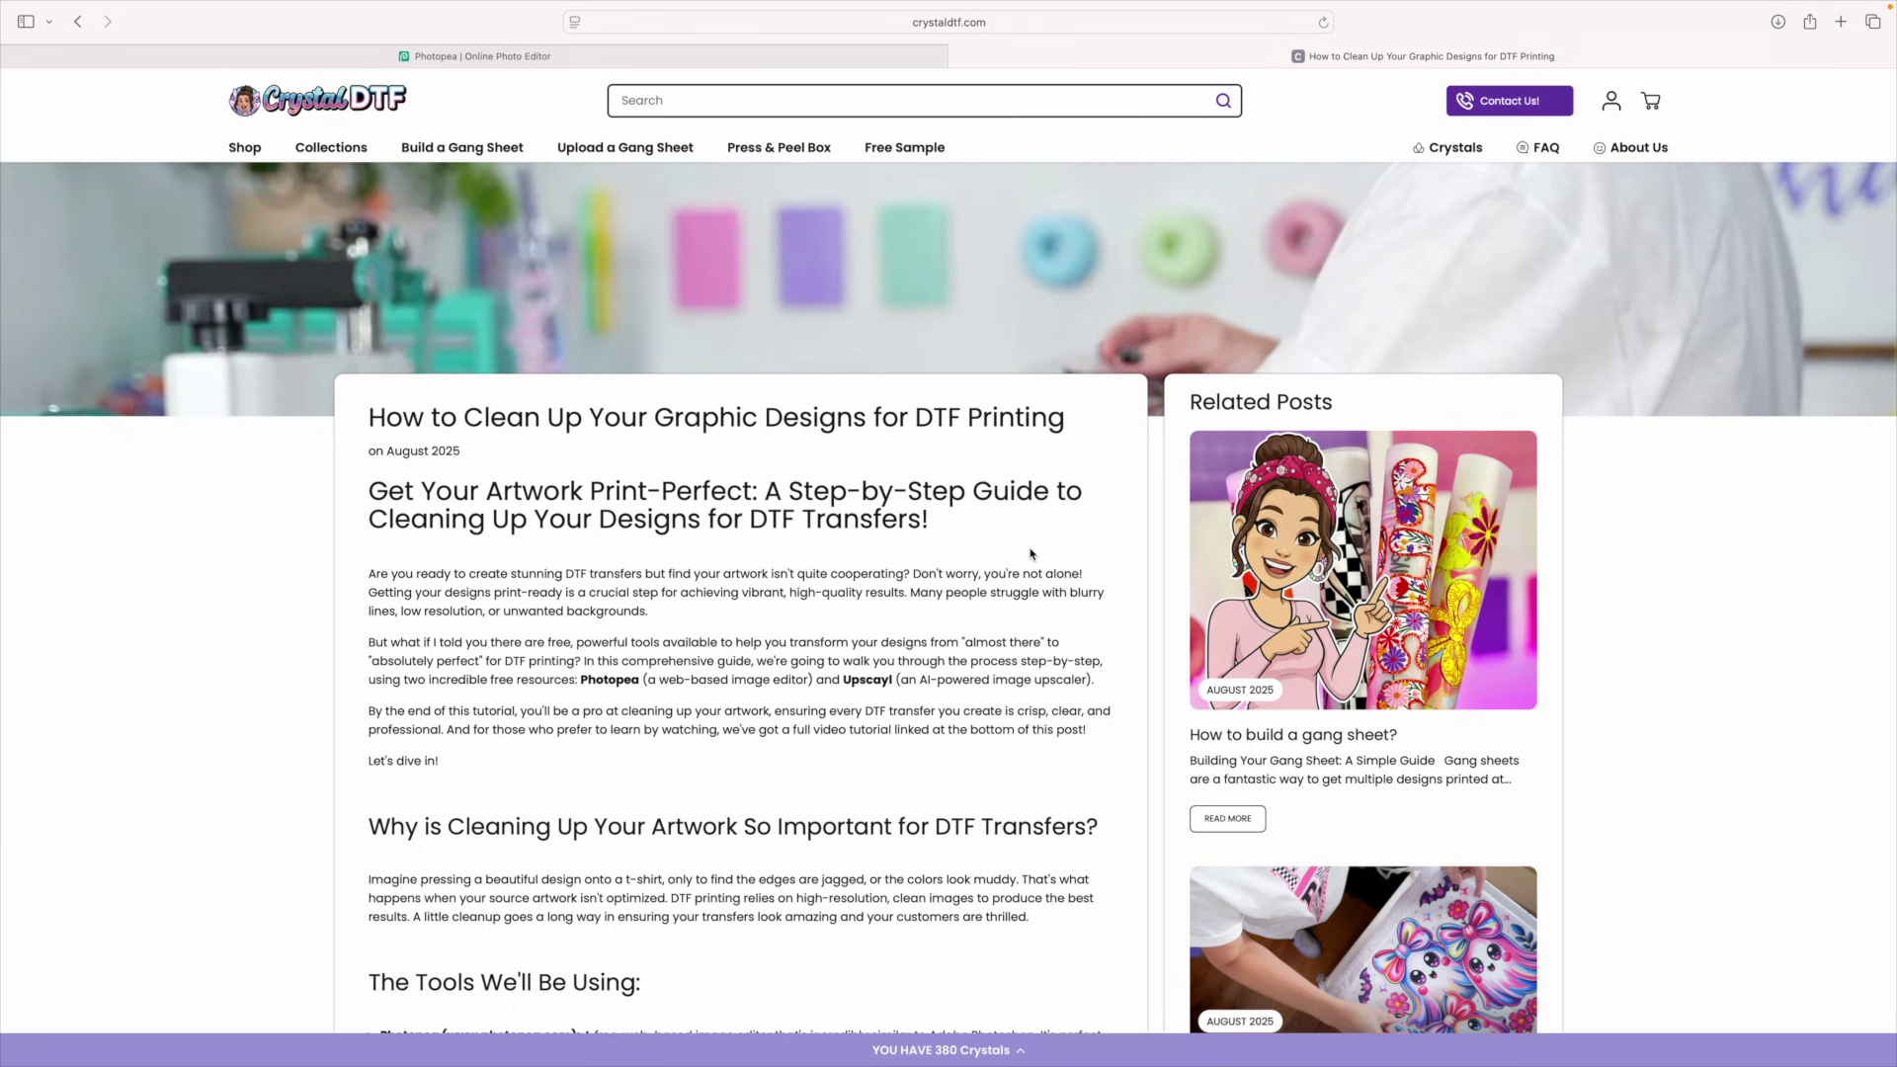
- Scroll the Crystal DTF blog article down to 'Step 3: Enhance Resolution with Upscayl'
scroll(984, 512, down, 2)
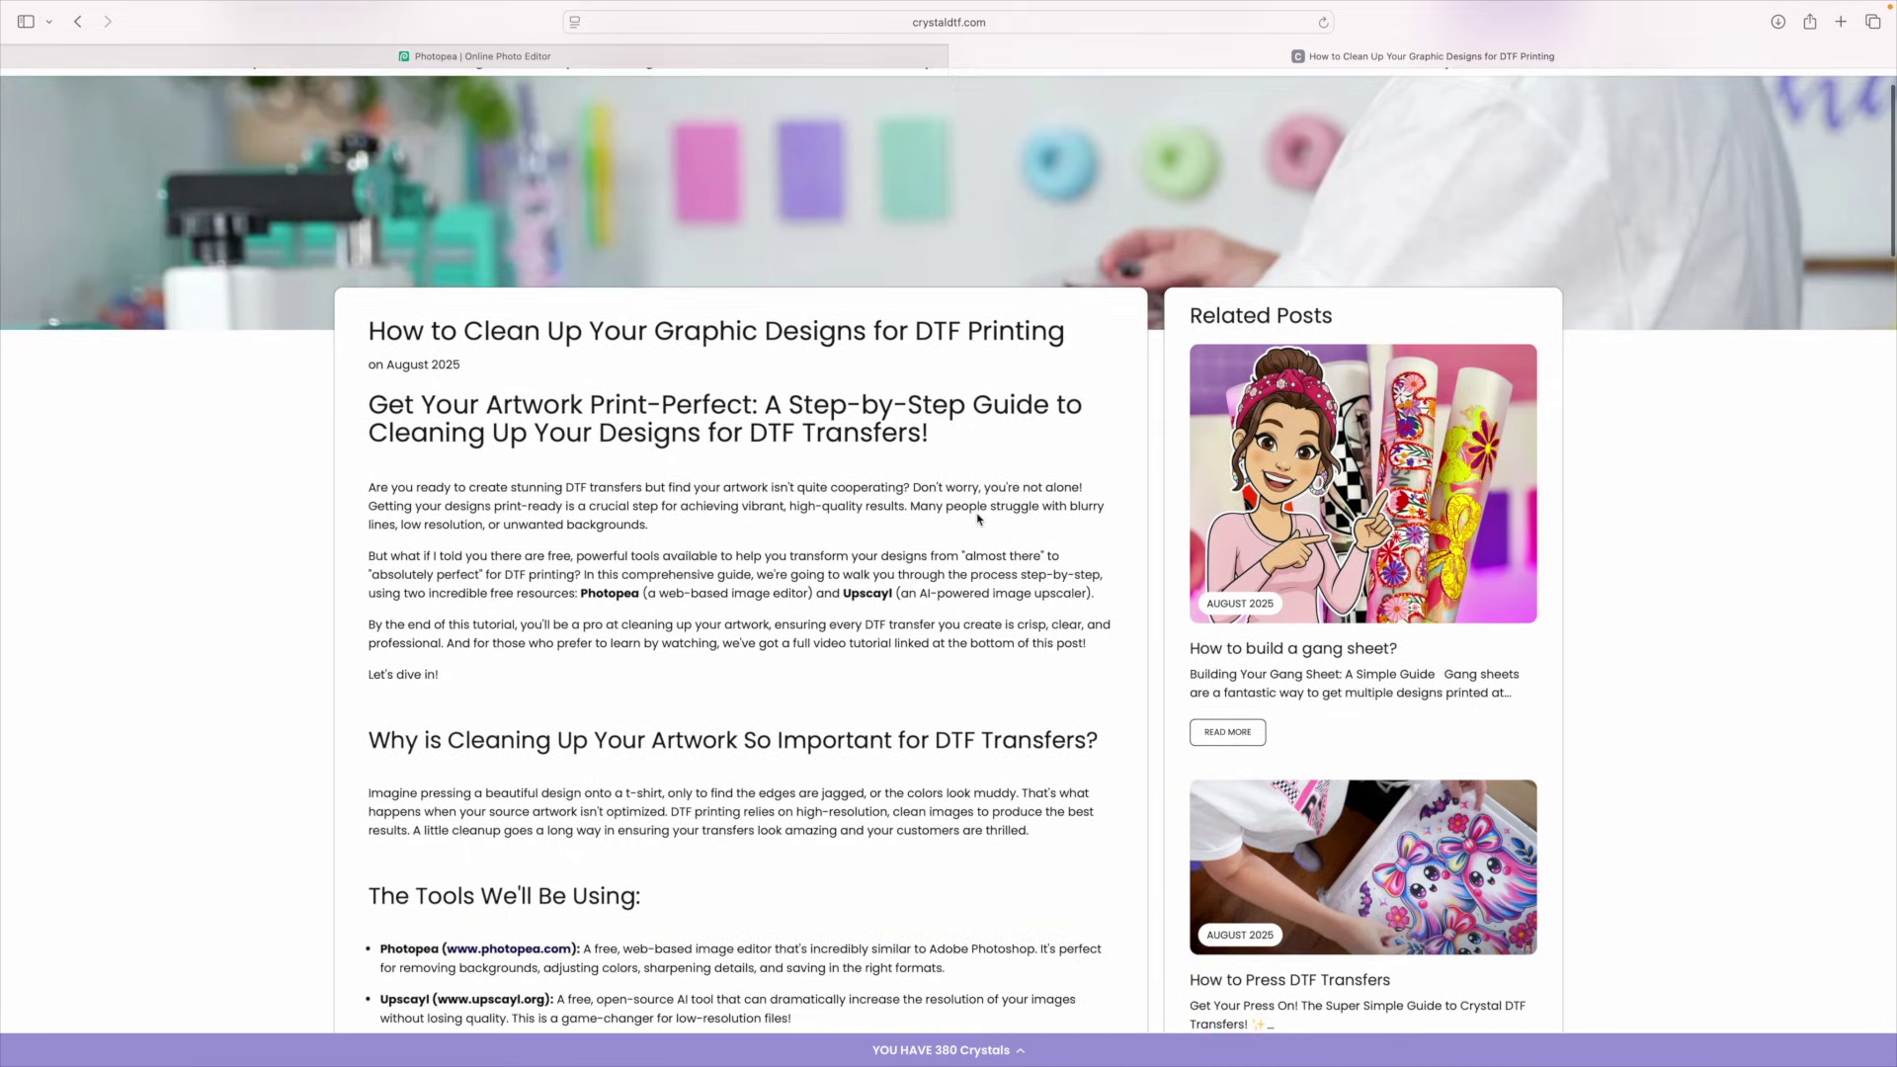
scroll(976, 518, down, 8)
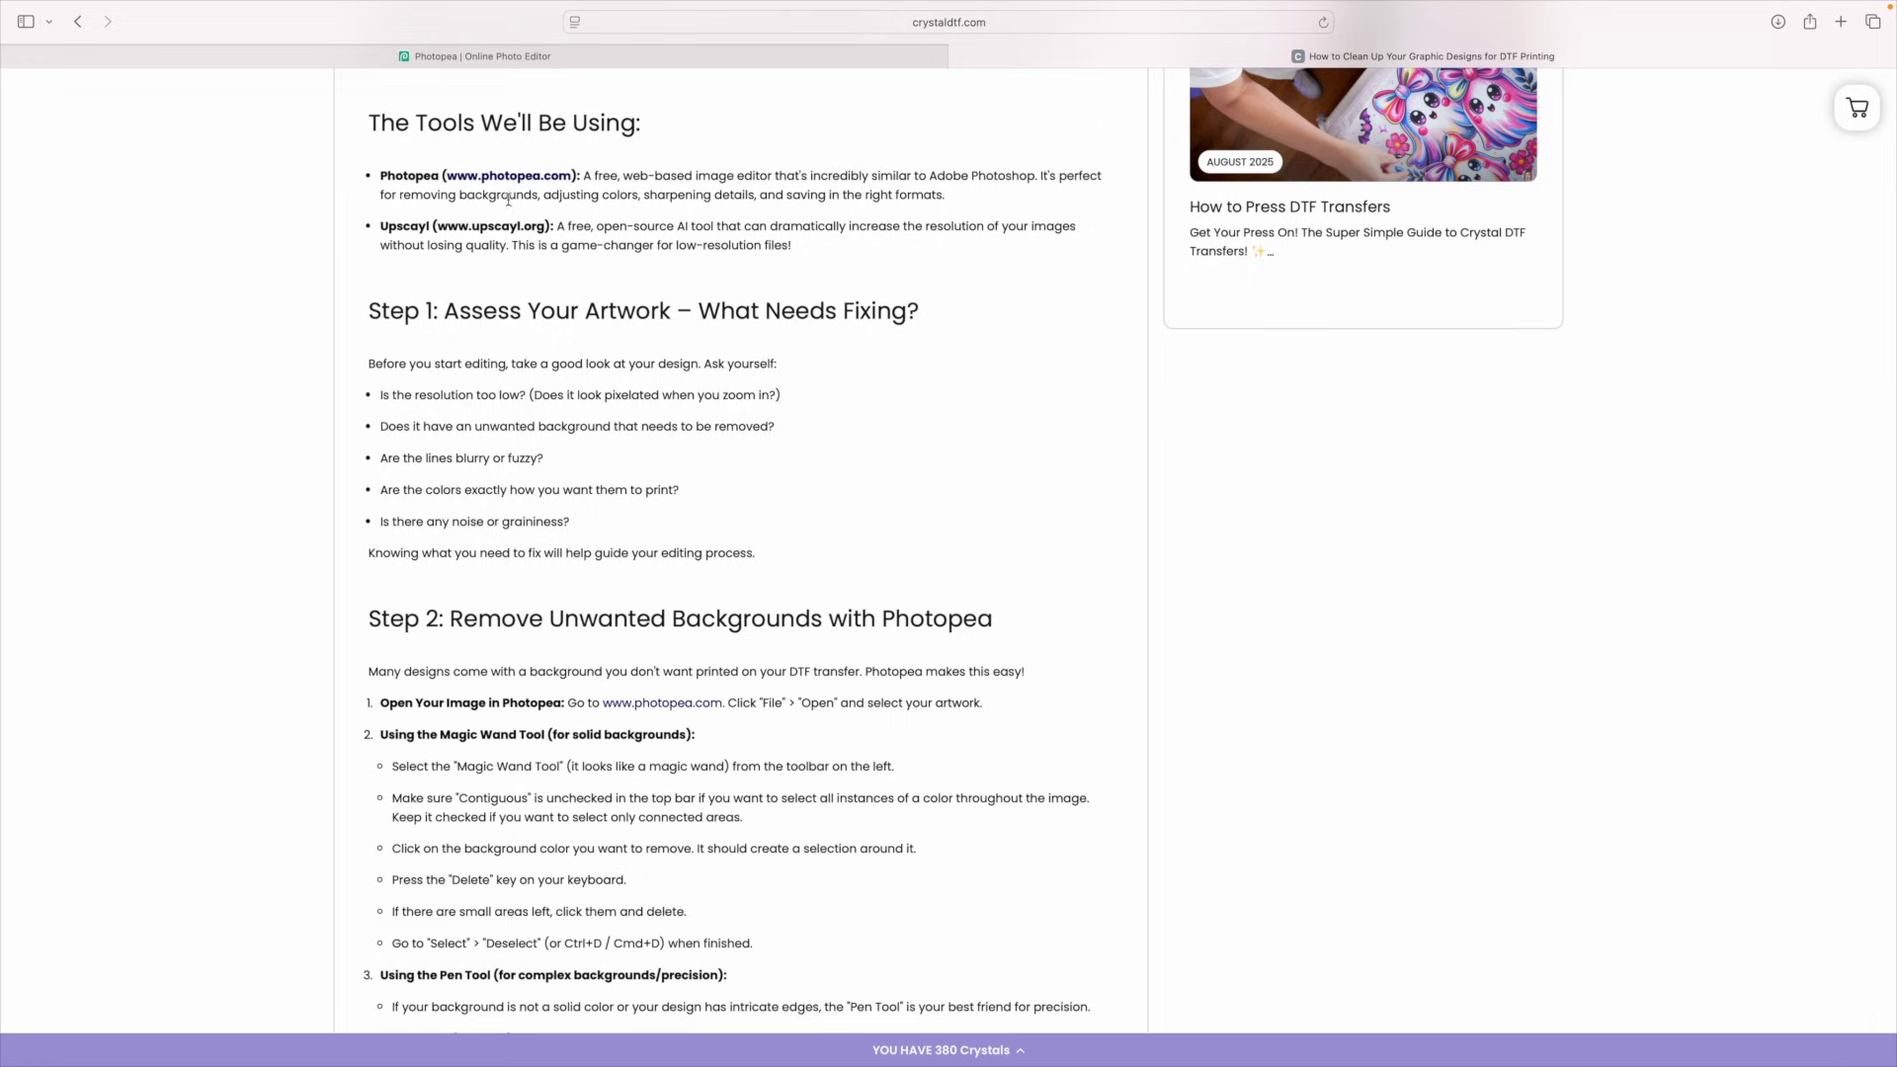
scroll(499, 197, down, 7)
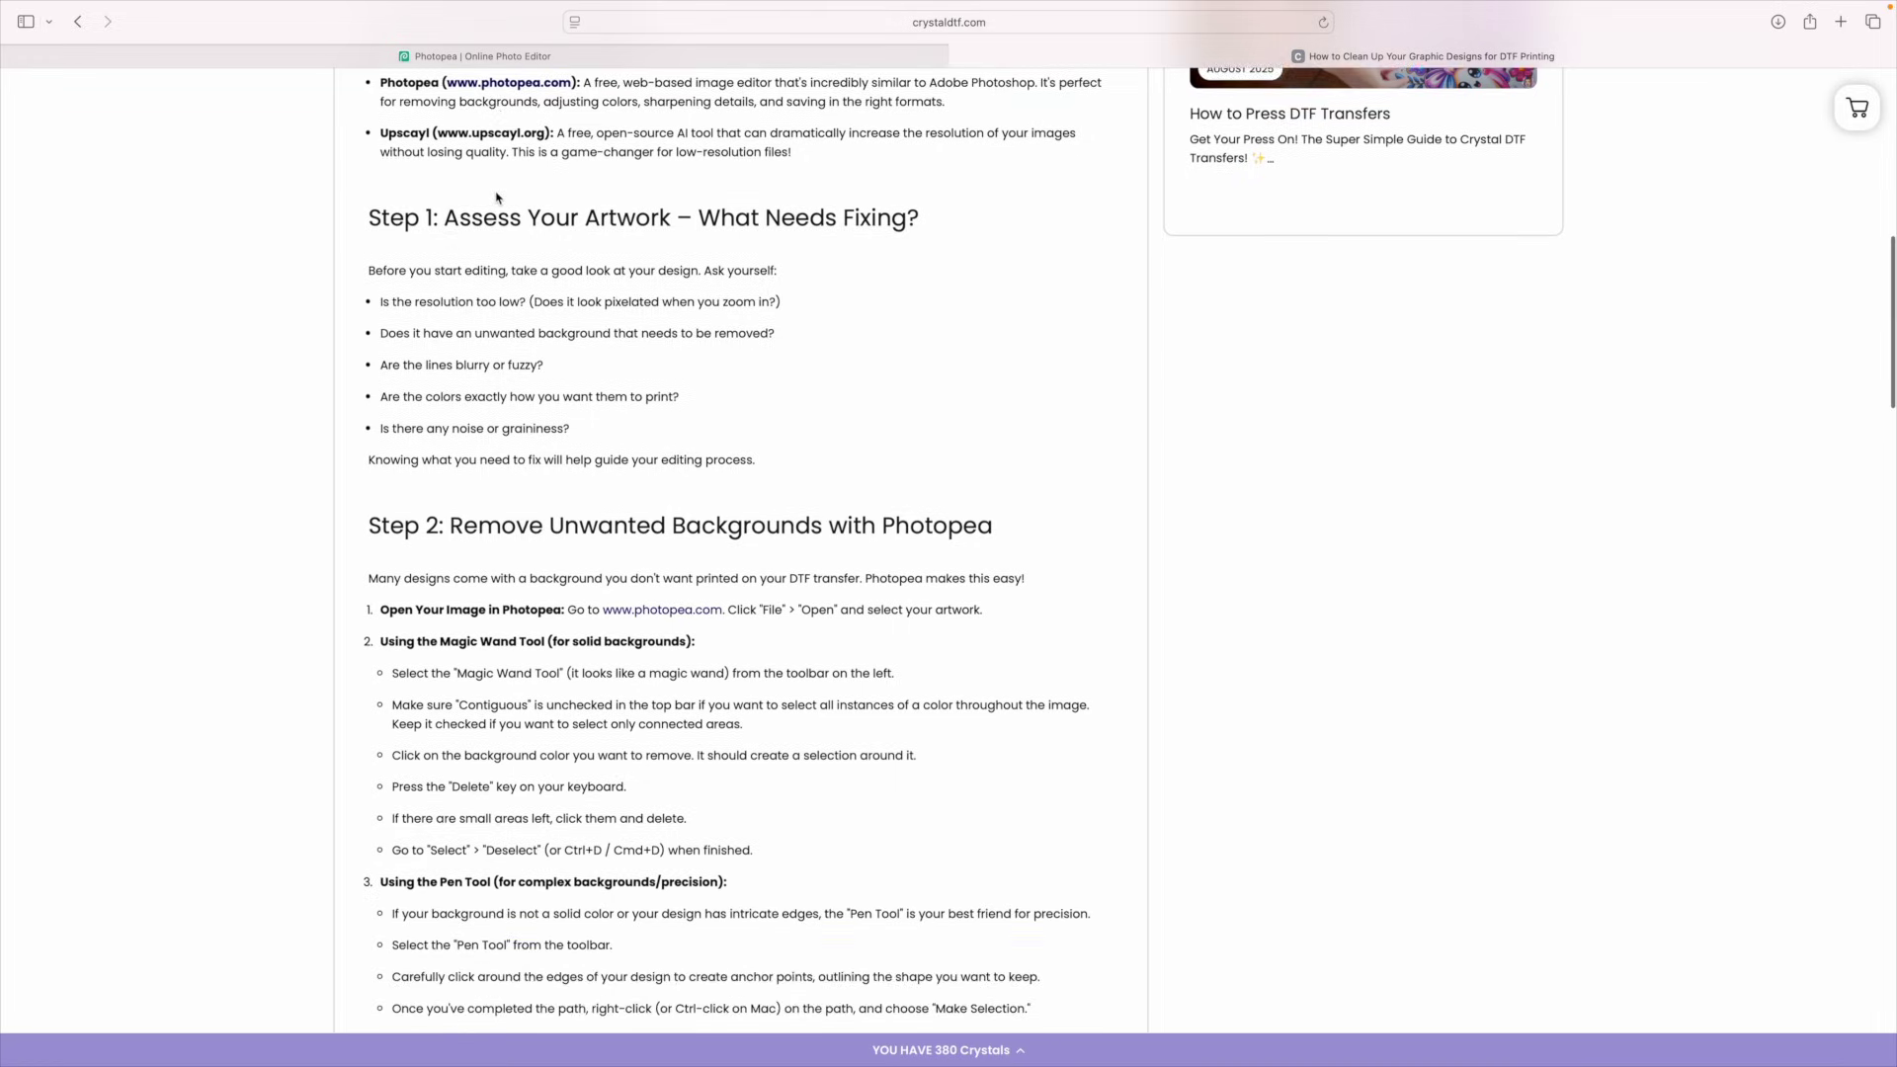
scroll(497, 191, down, 10)
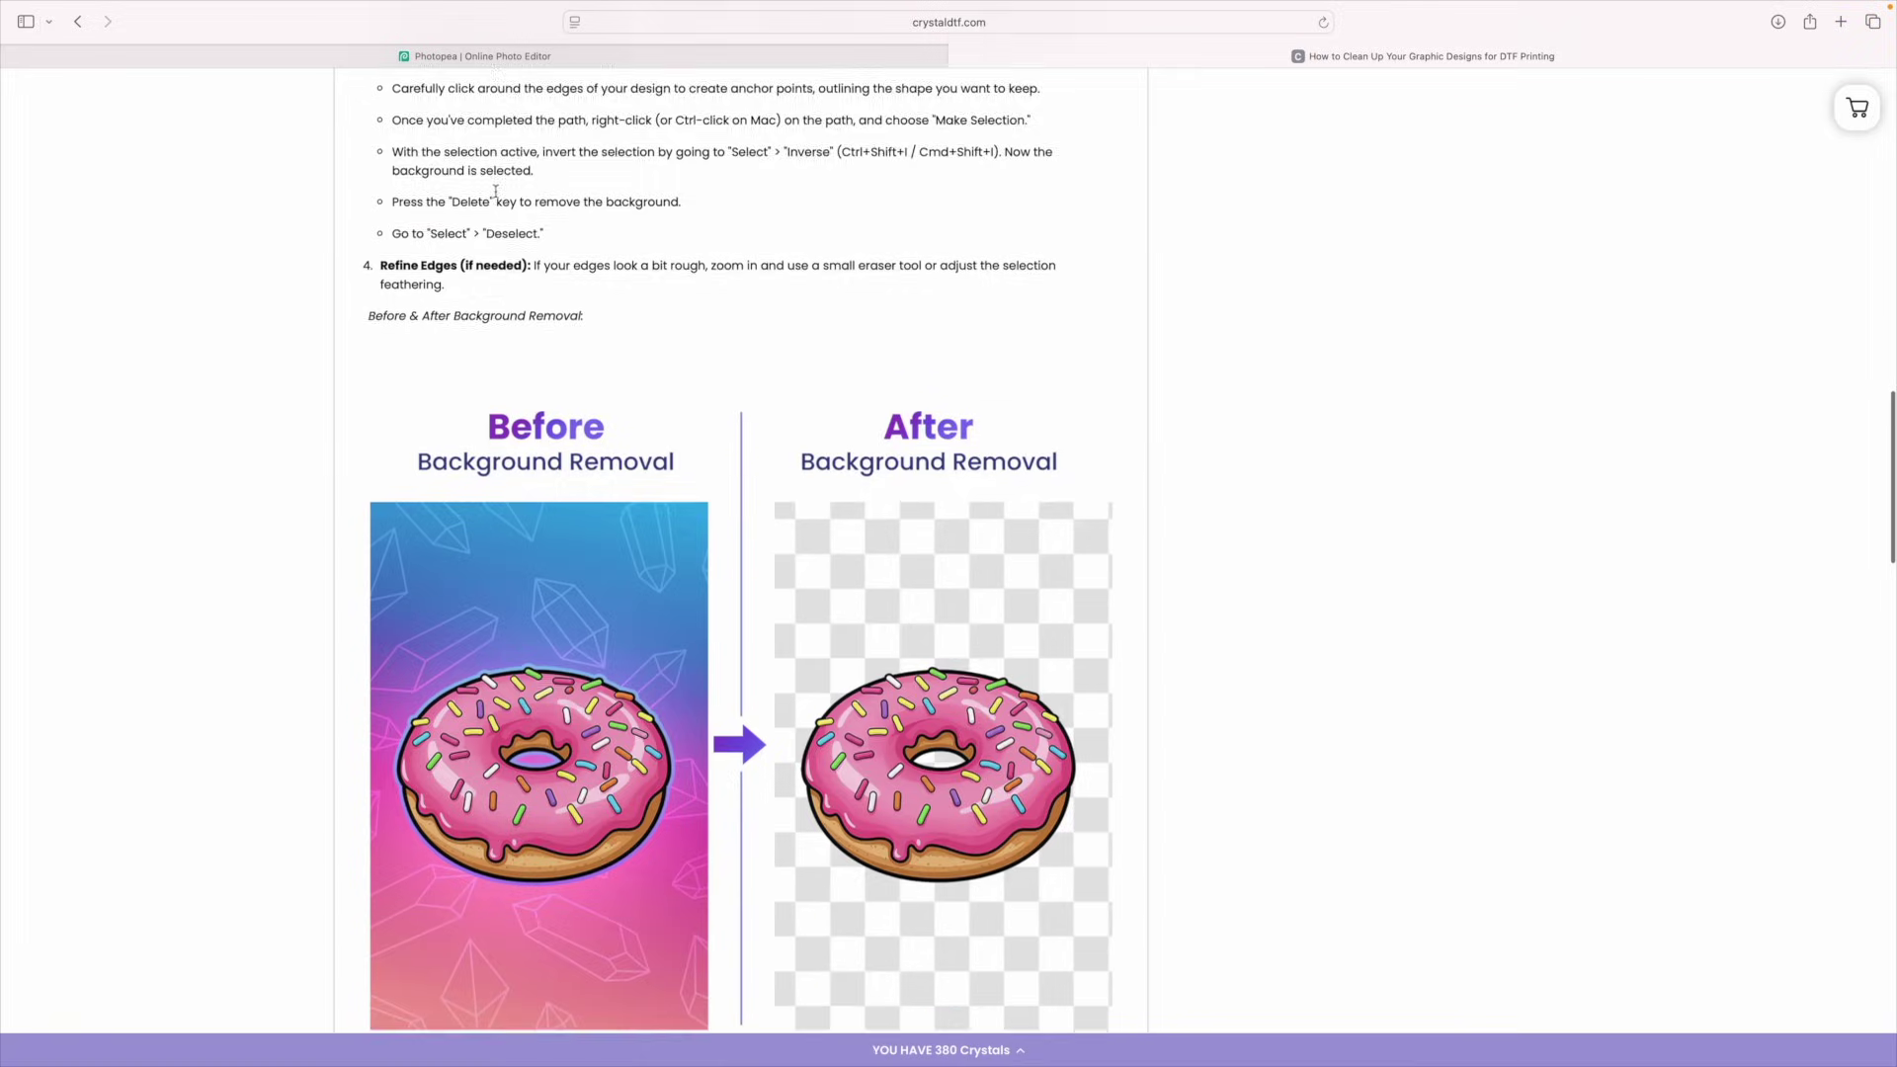
scroll(496, 195, down, 6)
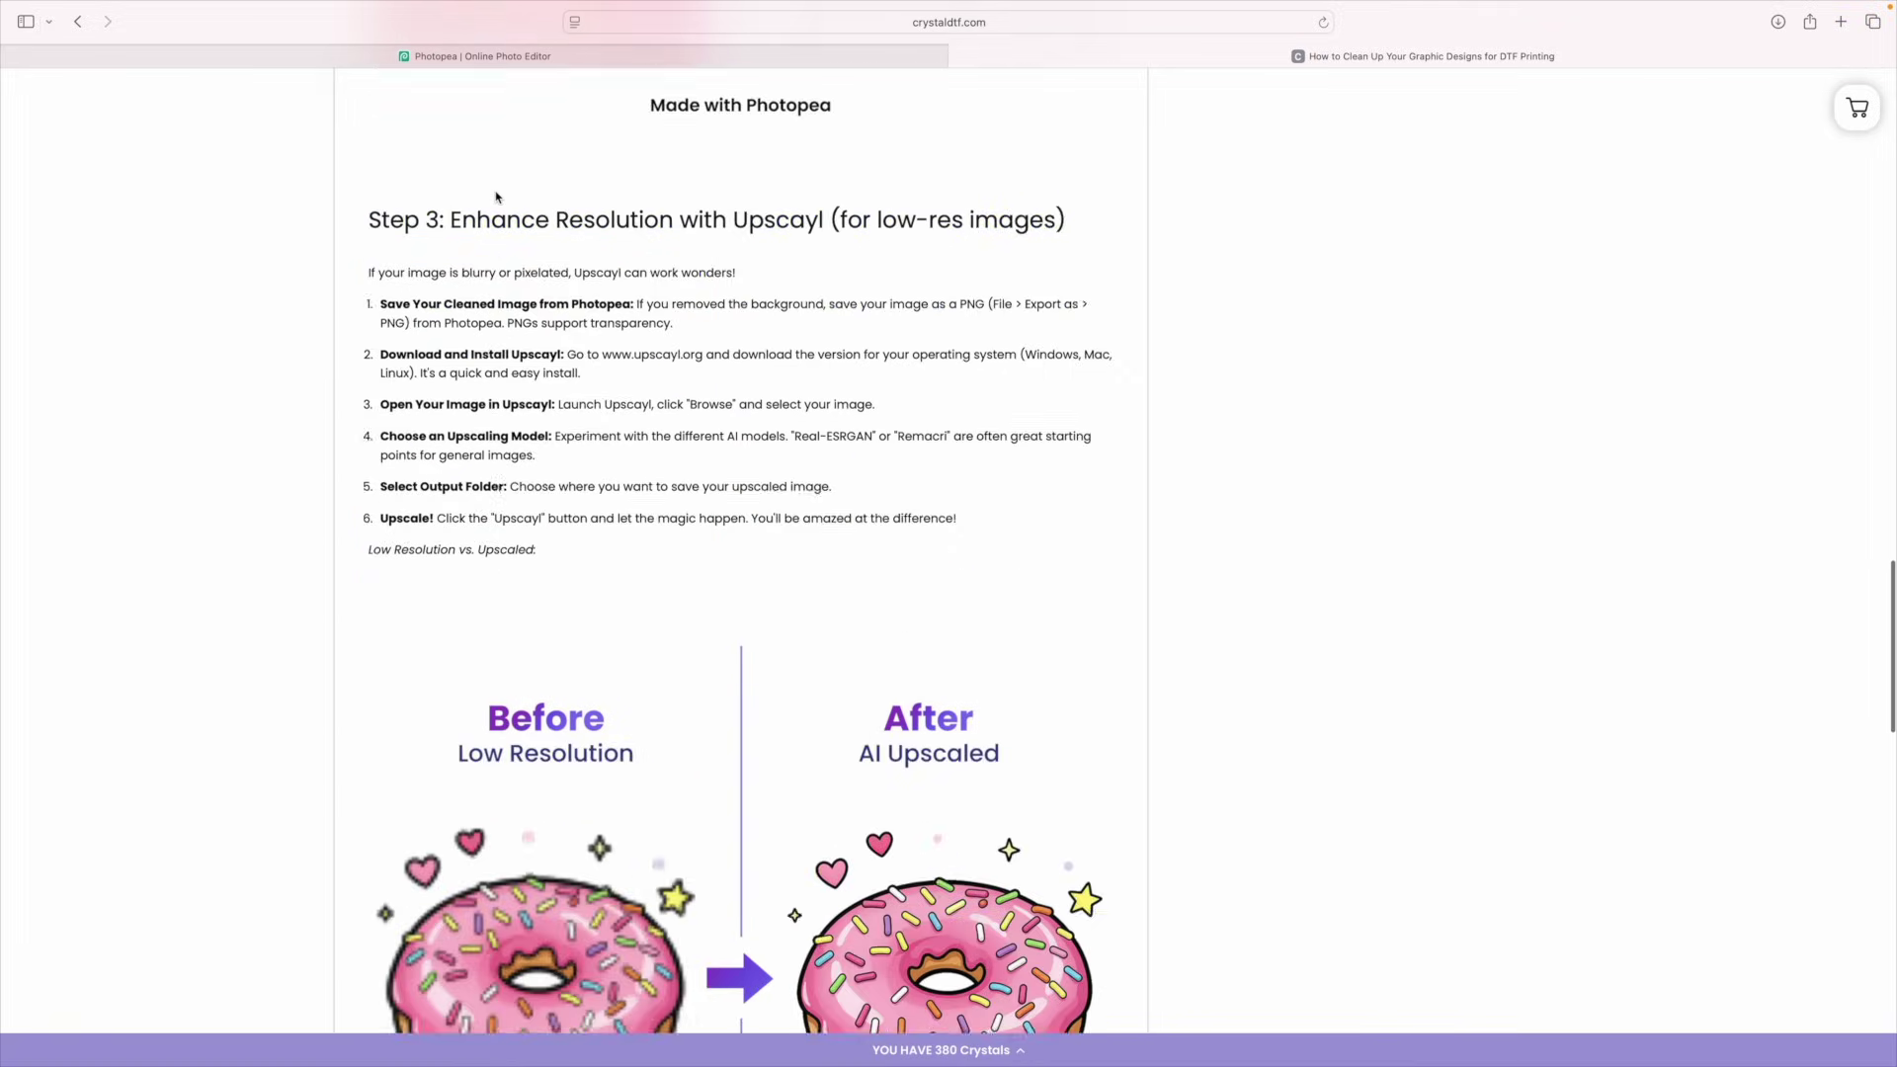